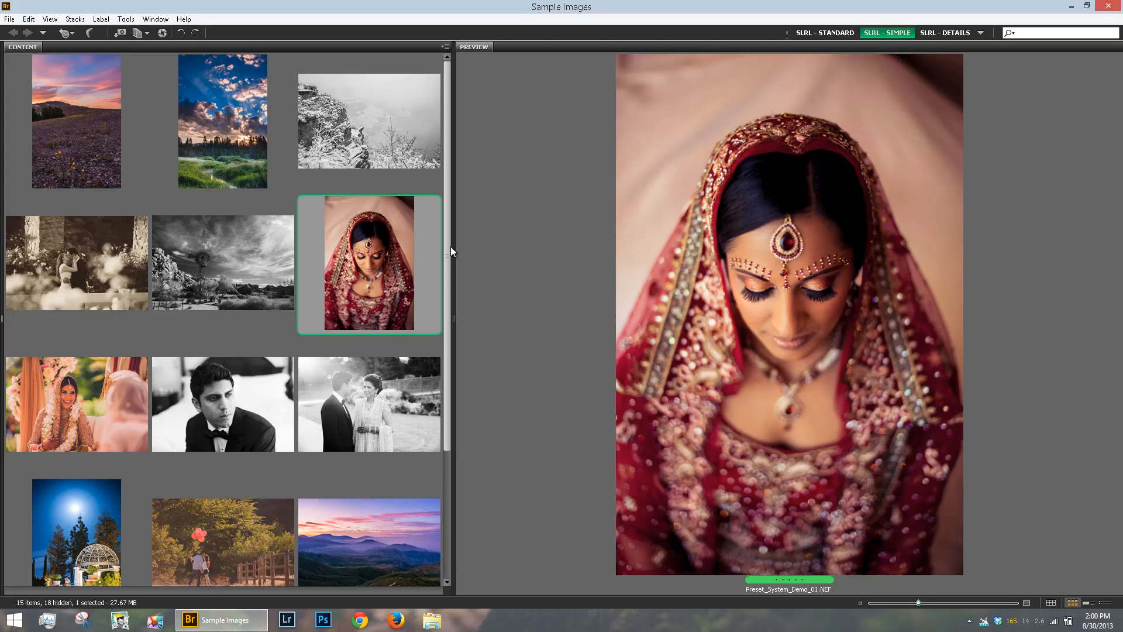
Add the black-and-white couple, kissing couple, red balloons and henna hands photos to the selection and open all five in Camera Raw.
left_click(366, 412, "ctrl")
left_click(70, 276, "ctrl")
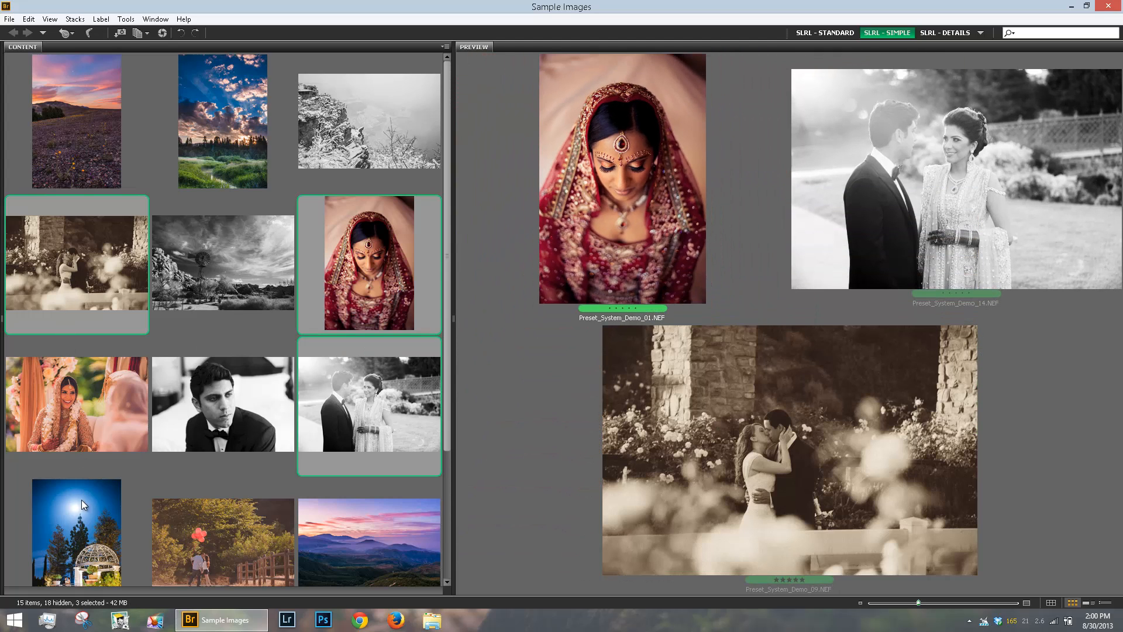
left_click(205, 521, "ctrl")
scroll(437, 301, "down", 3)
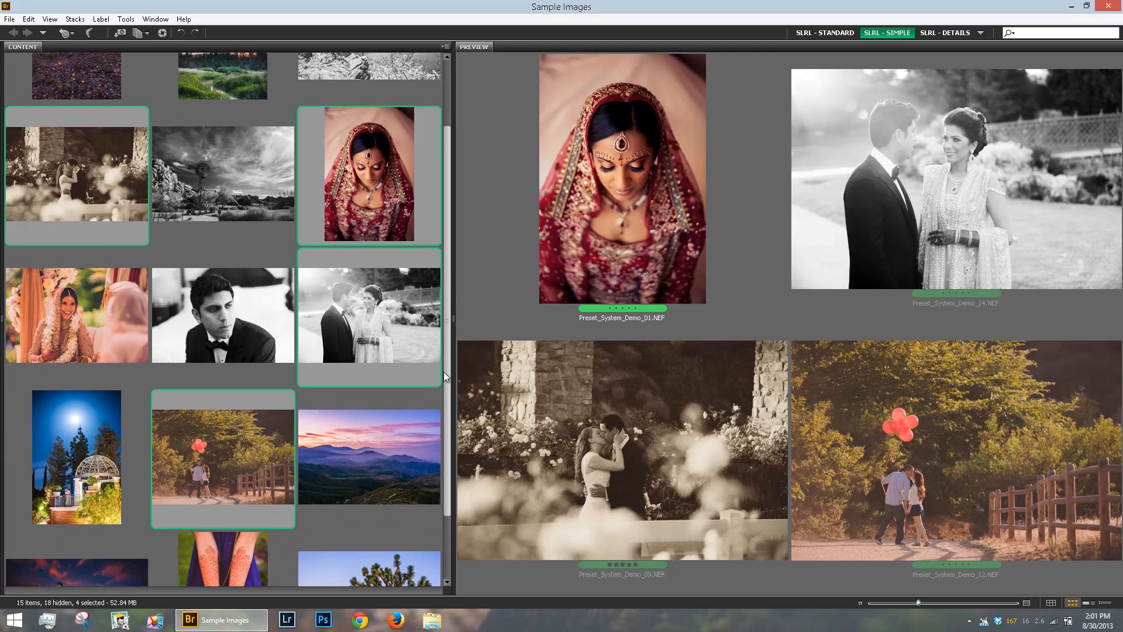
left_click(227, 510, "ctrl")
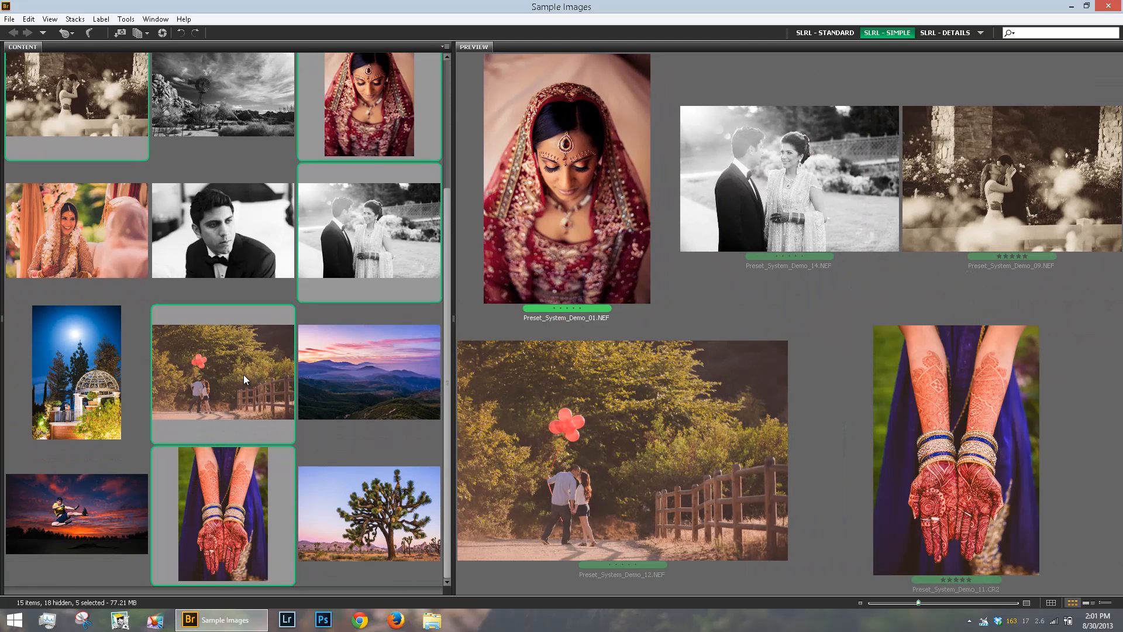
key("ctrl+r")
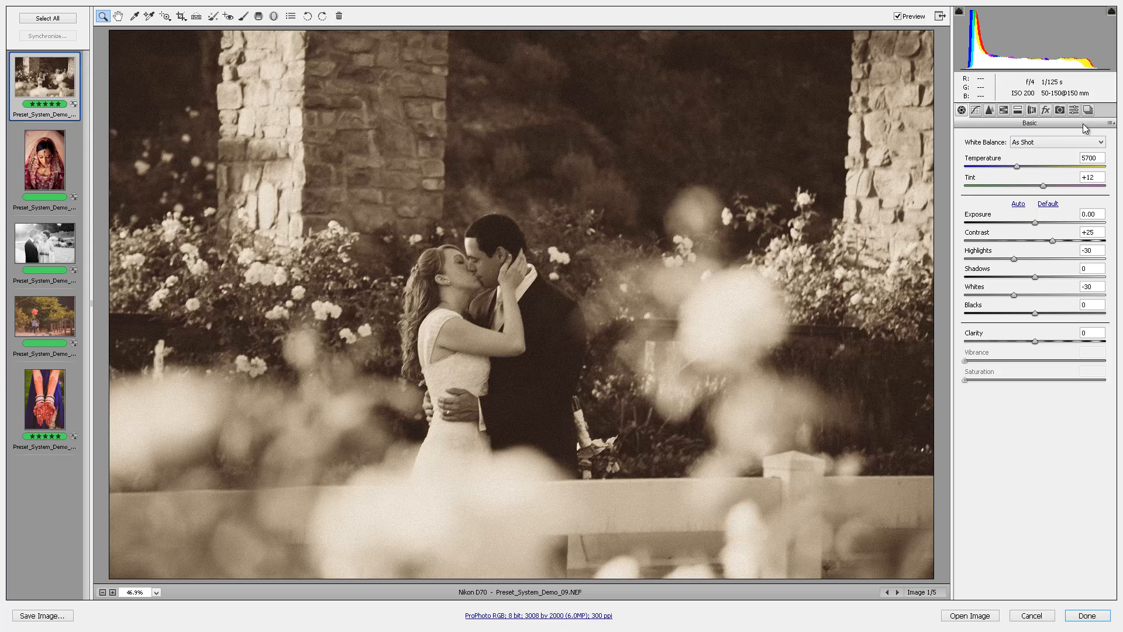
Reset the kissing couple photo to Camera Raw Defaults and apply the 01-10a Soft Import (RESET) preset.
left_click(1110, 122)
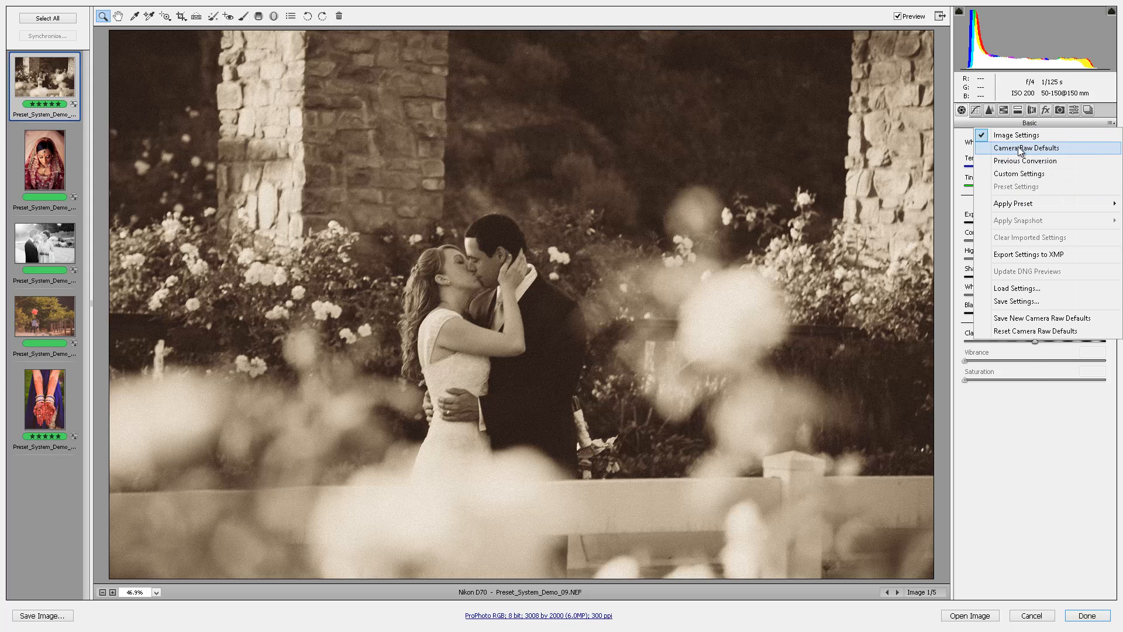
left_click(1025, 148)
left_click(1078, 112)
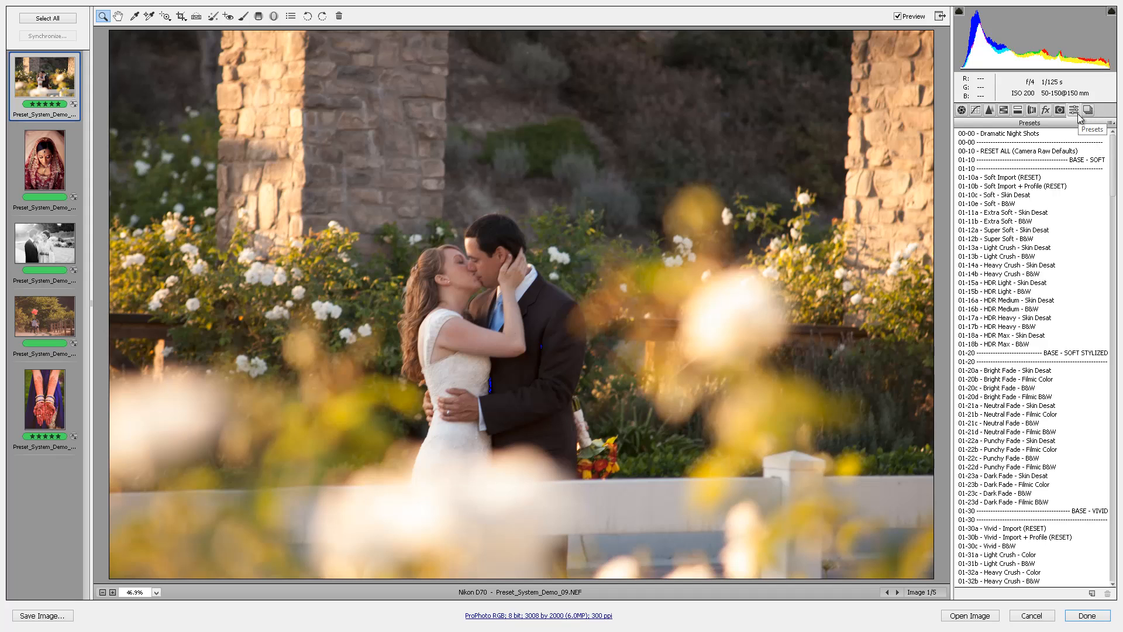
left_click(1002, 178)
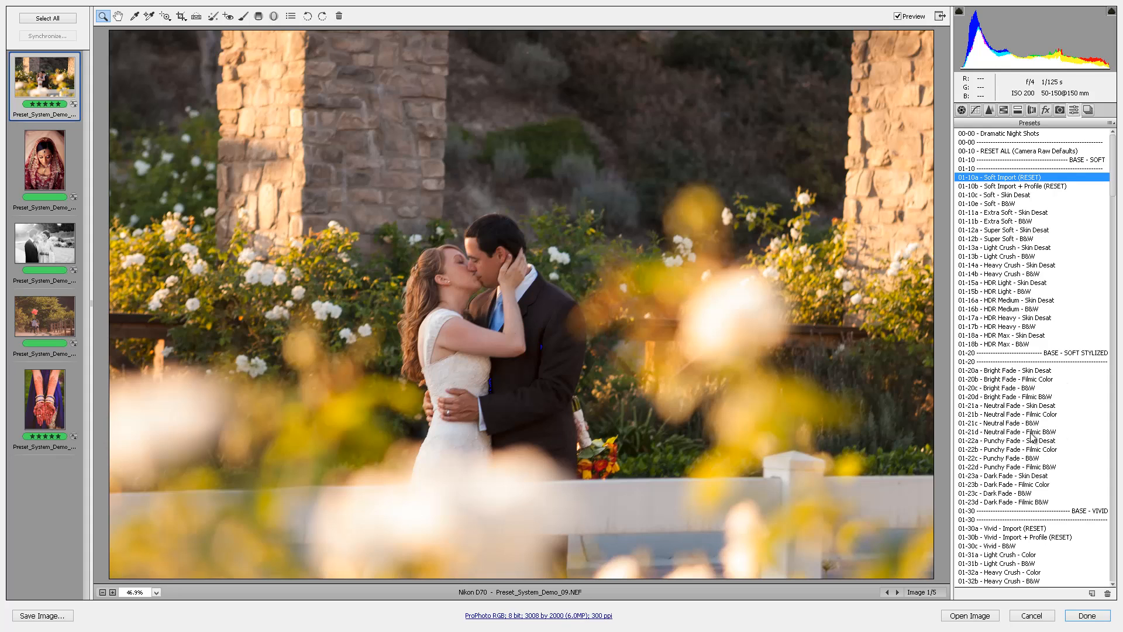
Try the black-and-white base presets 01-20c Bright Fade and 01-21c Neutral Fade, ending on 01-22c Punchy Fade - B&W.
left_click(1011, 389)
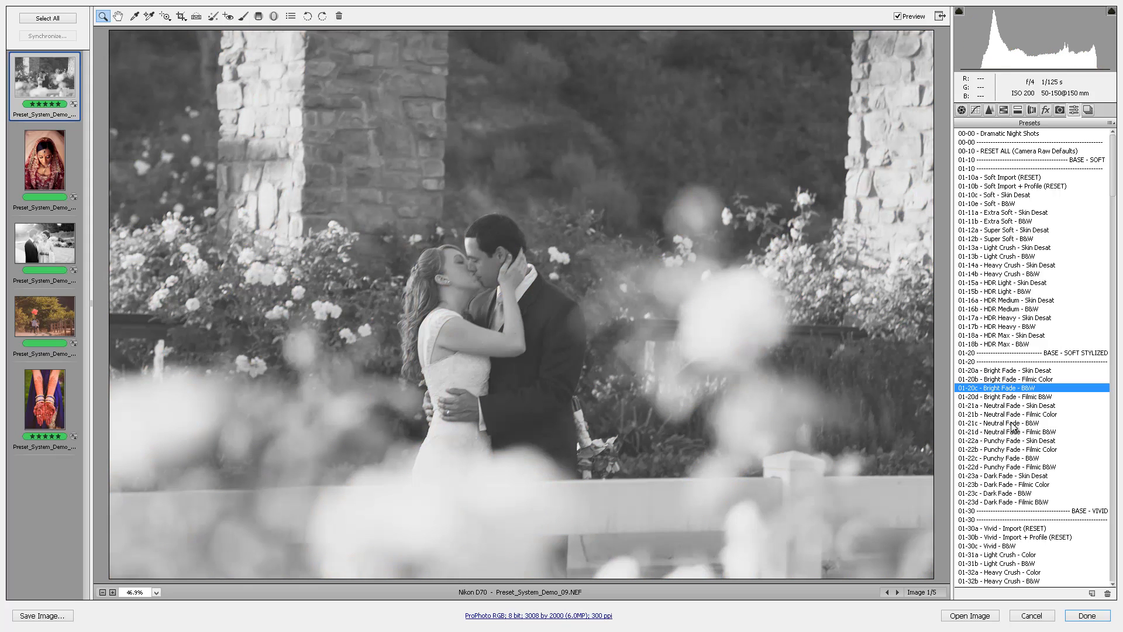
left_click(1015, 424)
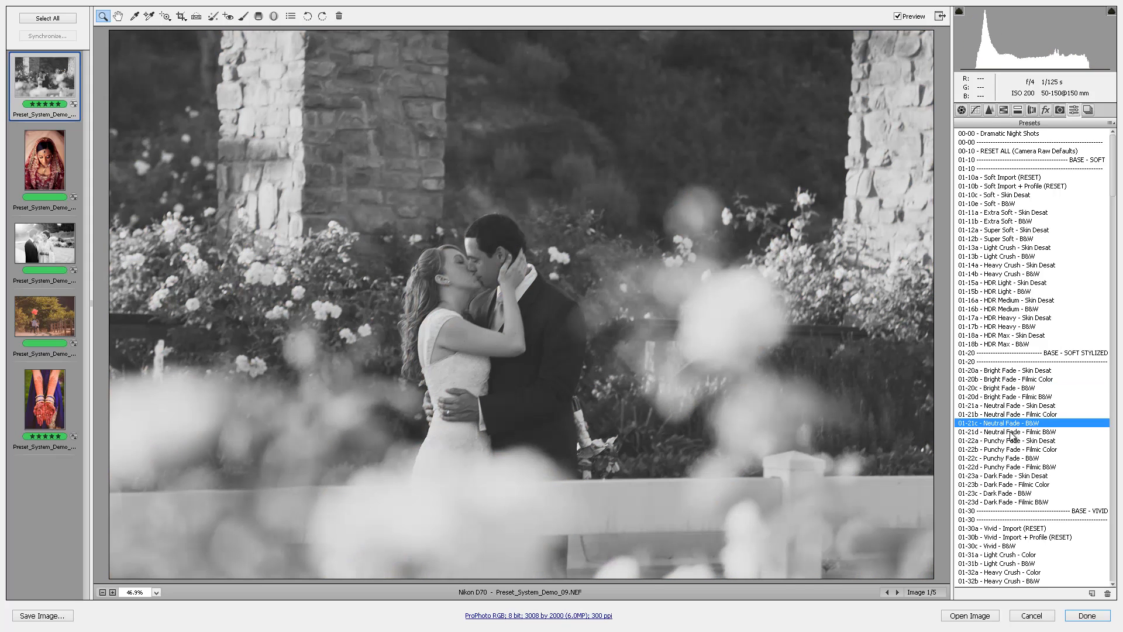
left_click(1010, 459)
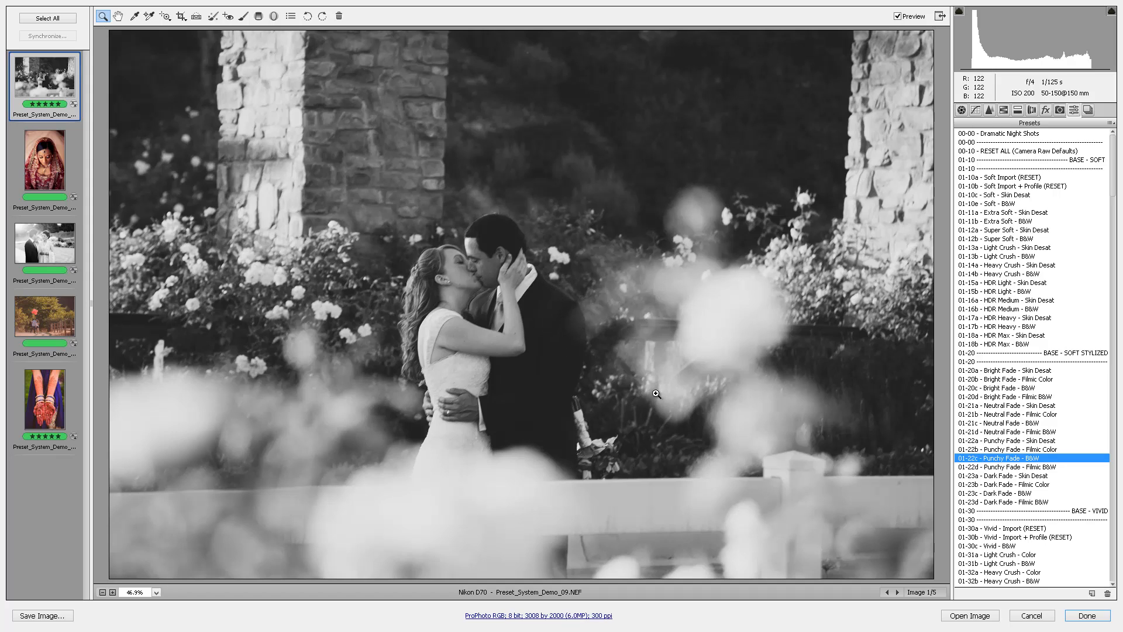
Try the Antique B&W Neutral Wash curve presets in plain B&W, Amber, Bronze and Azure on the photo.
scroll(1067, 394, "down", 20)
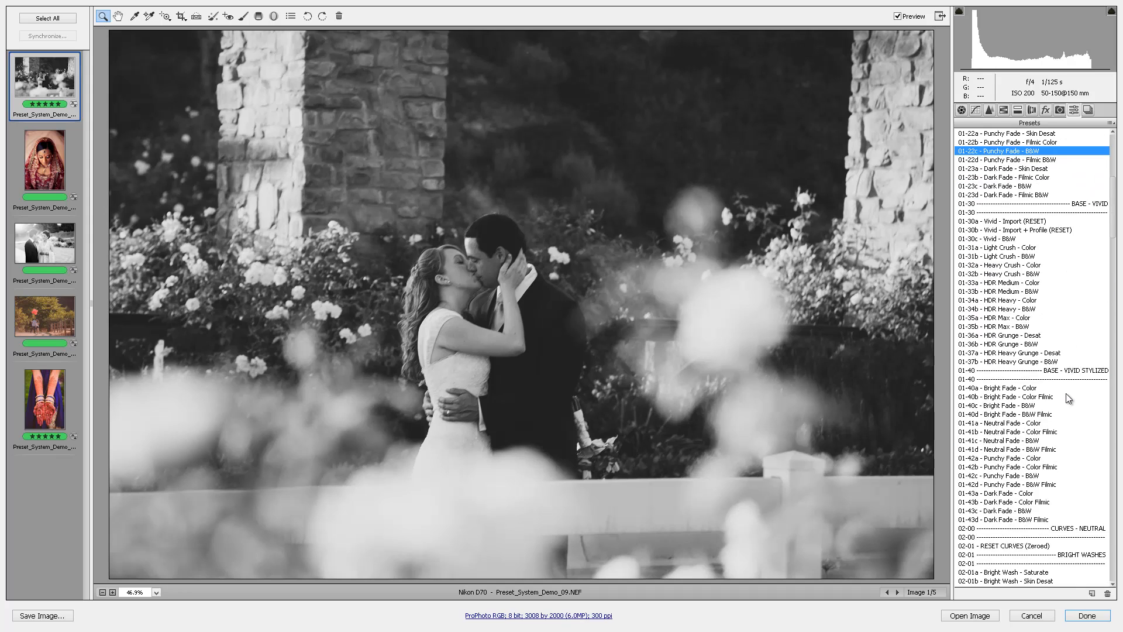
scroll(1067, 398, "down", 18)
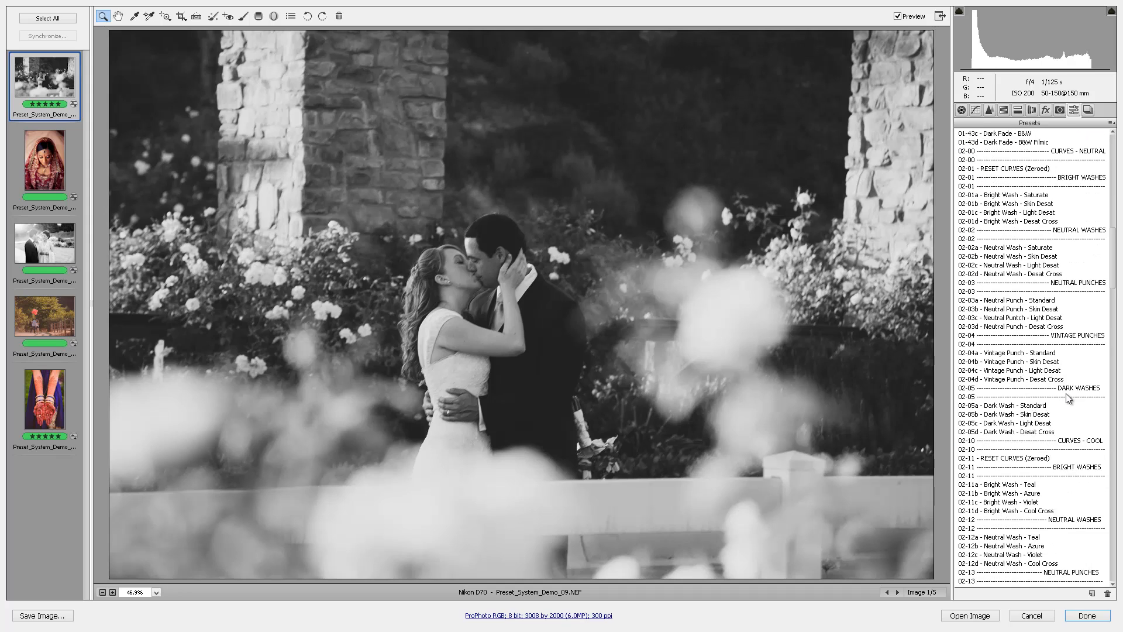
scroll(1068, 398, "down", 12)
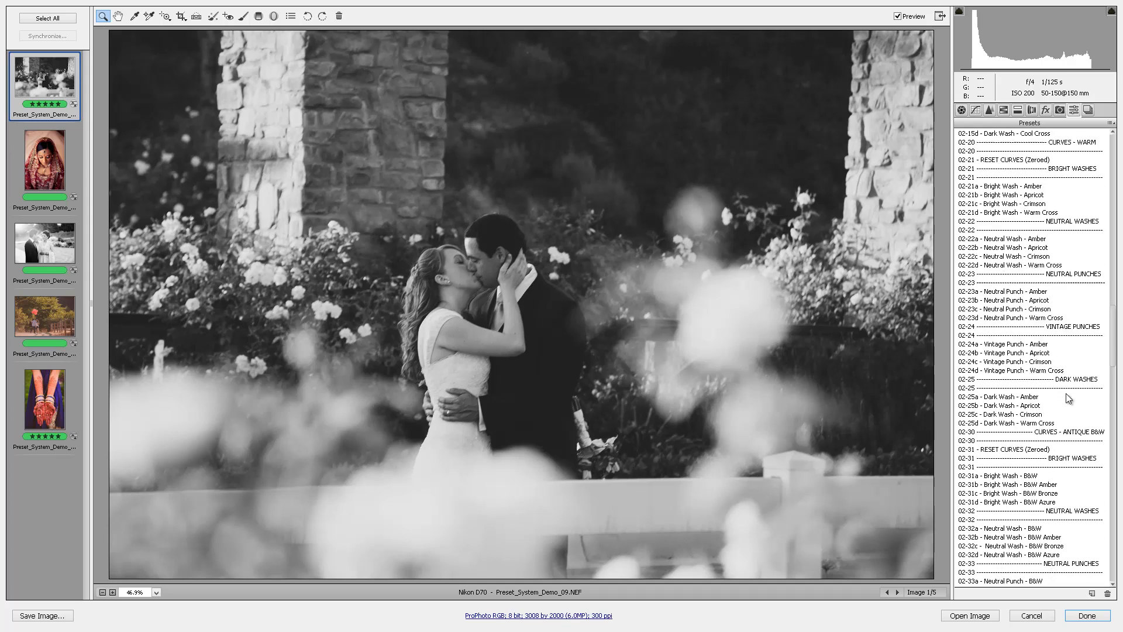
scroll(1081, 326, "down", 4)
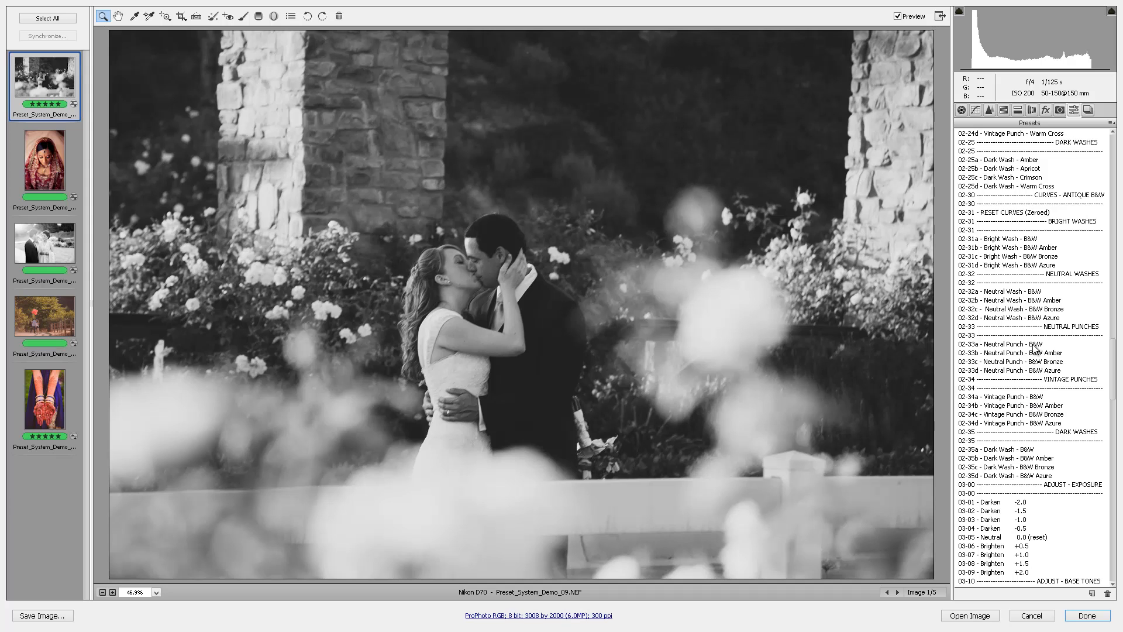
left_click(1022, 291)
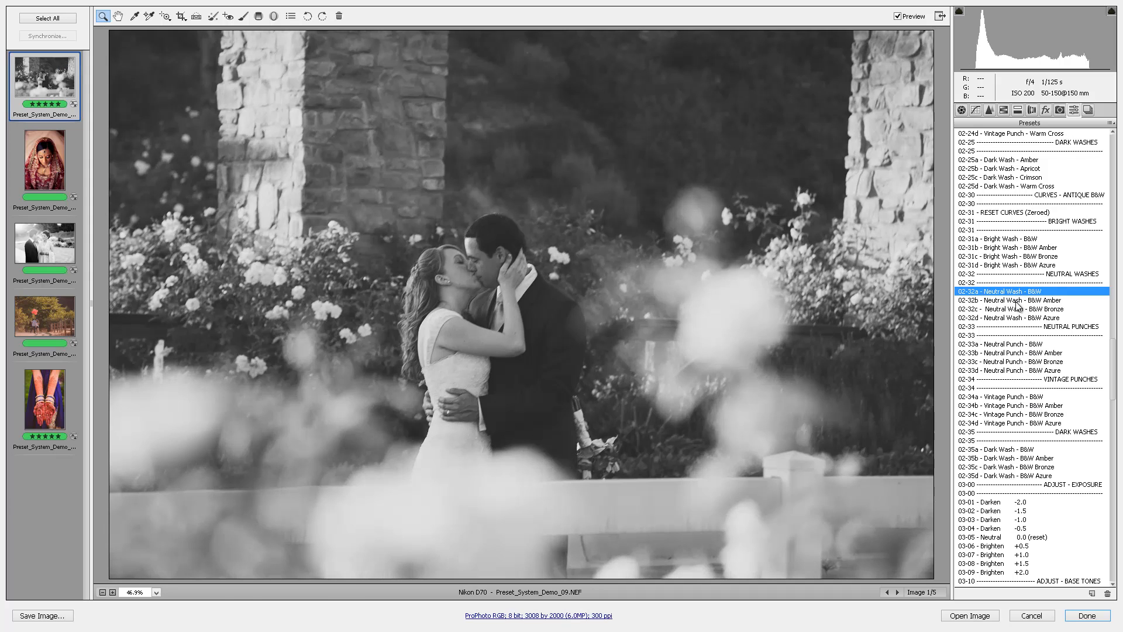
left_click(1021, 300)
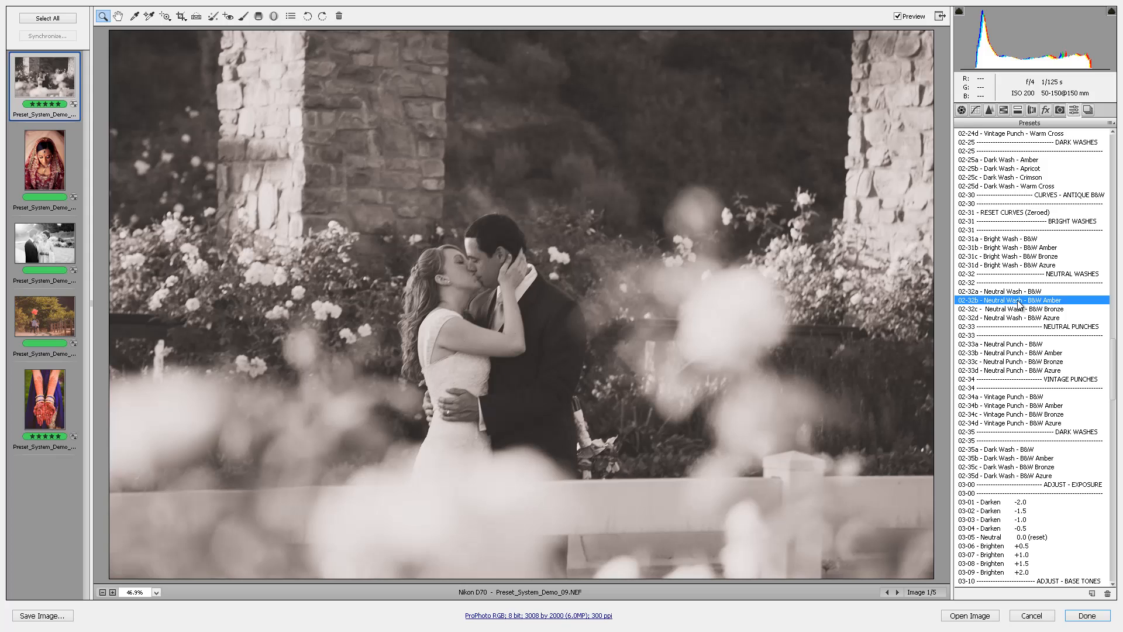
left_click(1017, 309)
left_click(1019, 301)
left_click(1016, 310)
left_click(1015, 319)
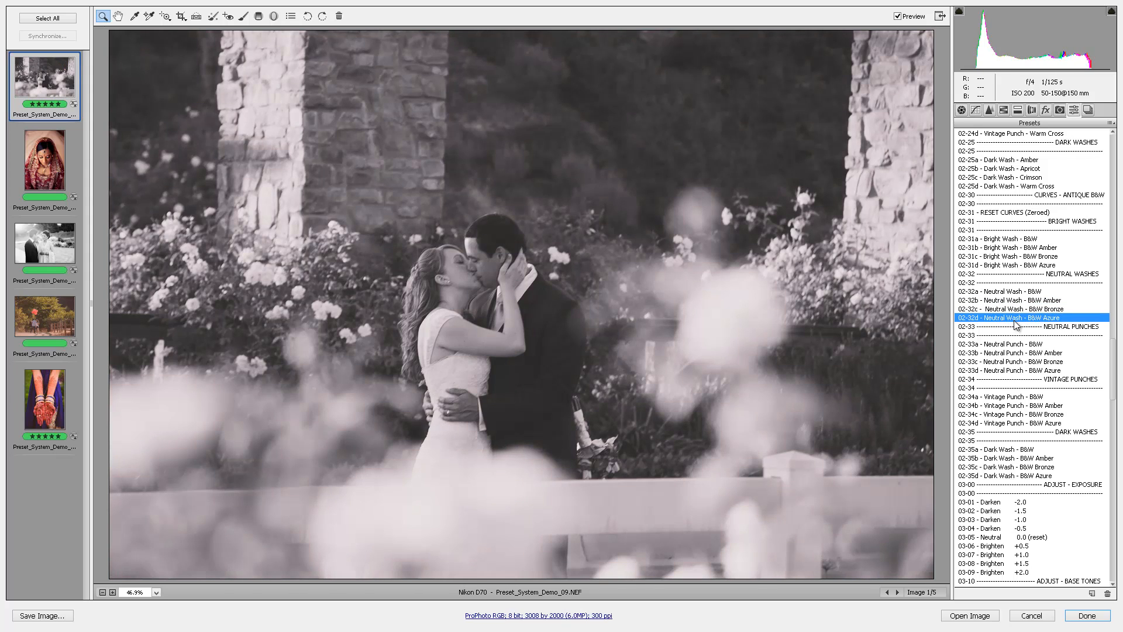
Compare the Neutral Punch and Vintage Punch B&W curve presets, ending on 02-34b Vintage Punch - B&W Amber.
left_click(1017, 345)
left_click(1016, 353)
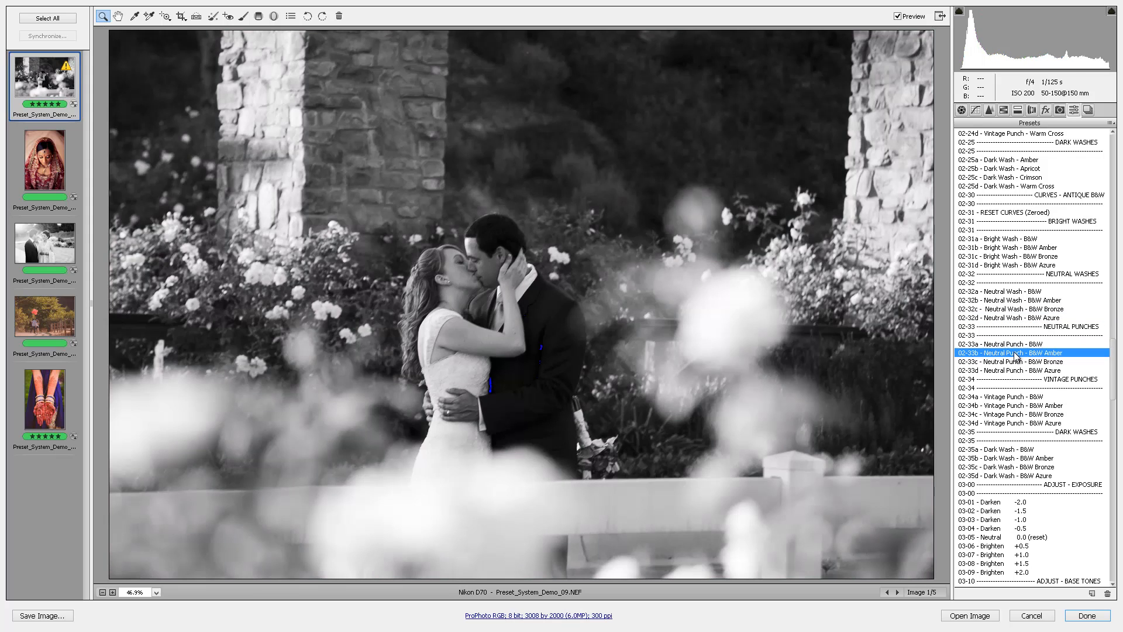
left_click(1017, 363)
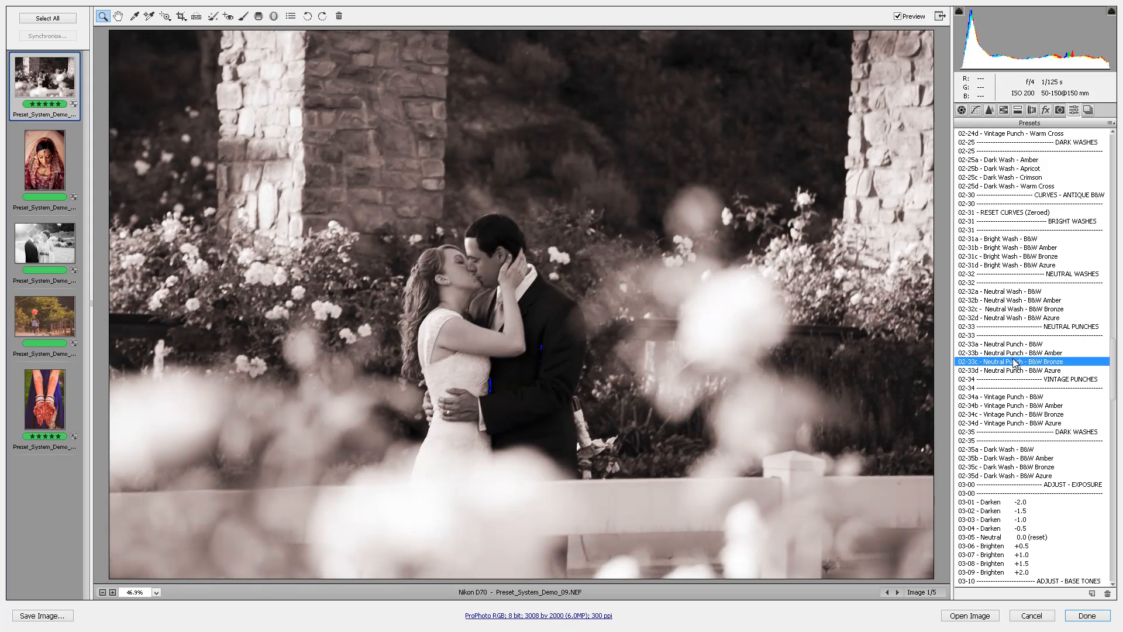
left_click(1021, 398)
left_click(1017, 412)
left_click(1017, 397)
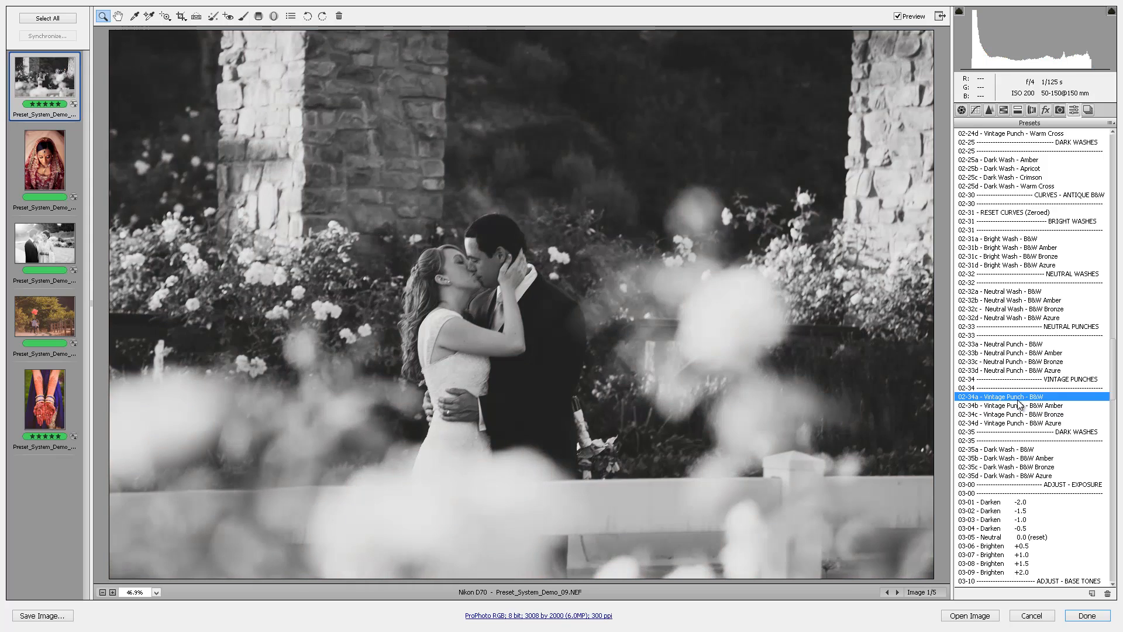
left_click(1017, 403)
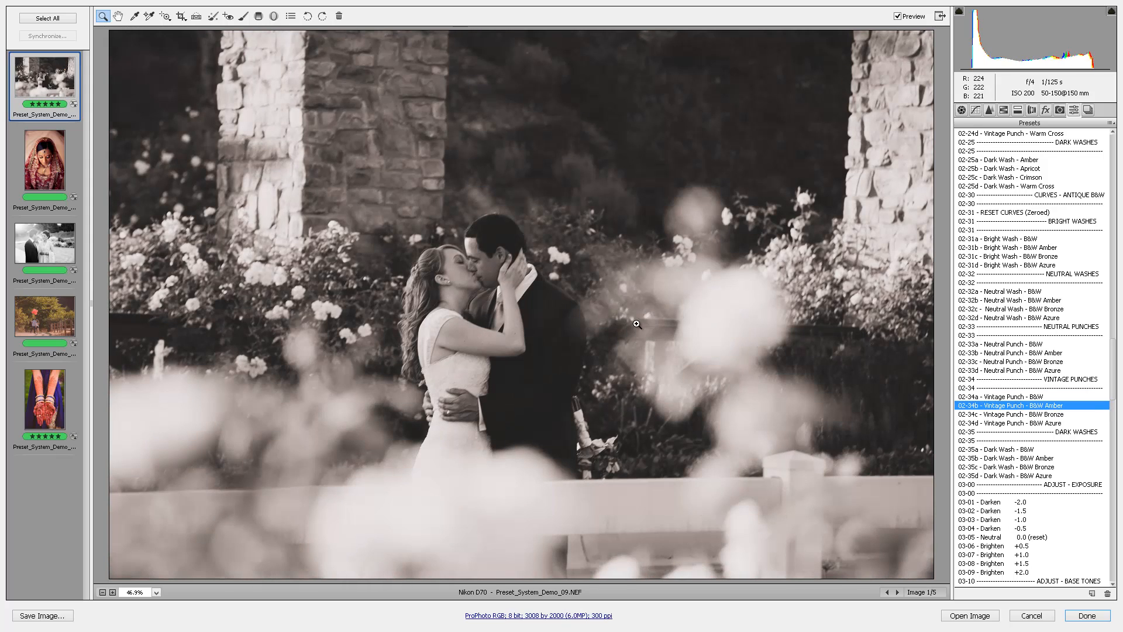
Try the Analogous color schemes Yellow-Green, Yellow-Orange, Orange-Yellow and Orange-Red on the toned photo.
scroll(1038, 461, "down", 10)
scroll(1038, 460, "down", 18)
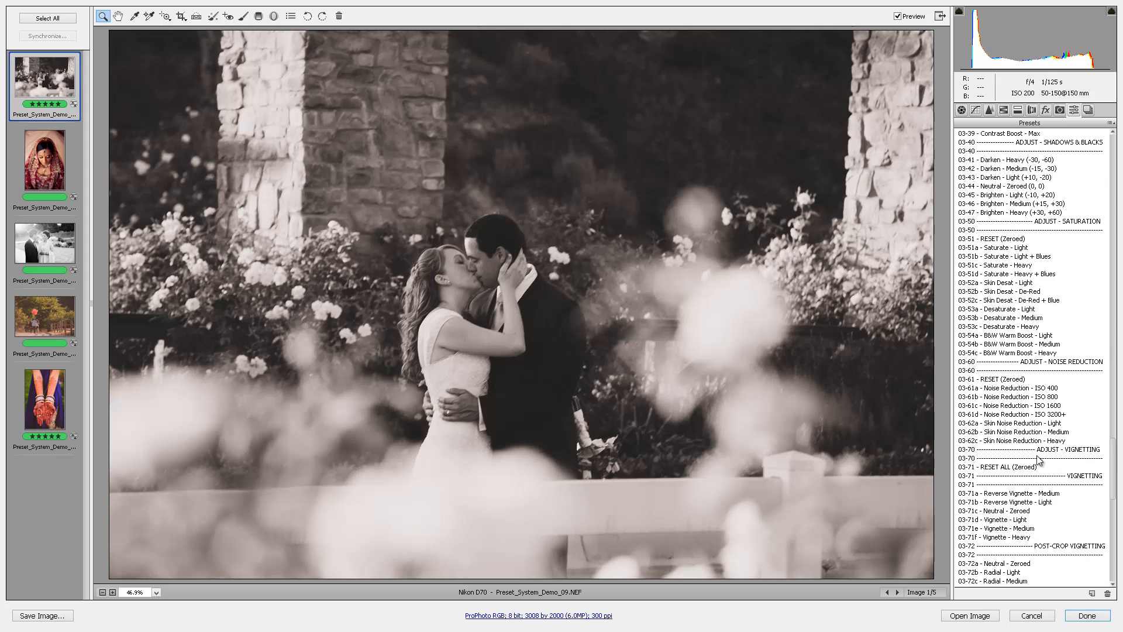
scroll(1039, 460, "down", 6)
scroll(1039, 460, "down", 8)
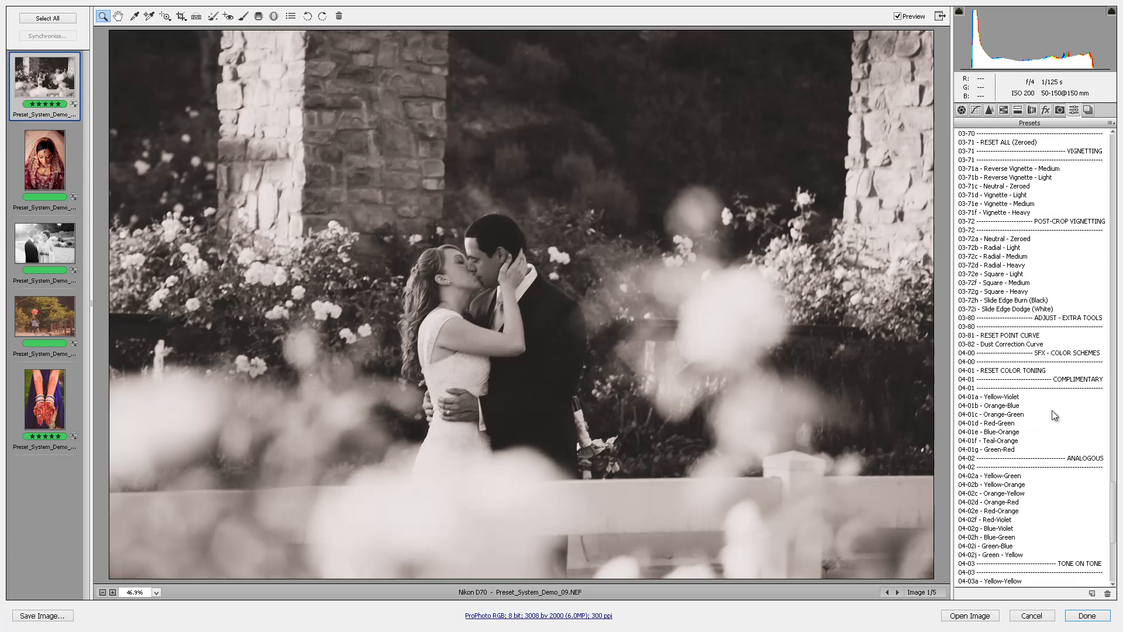
scroll(1054, 387, "down", 6)
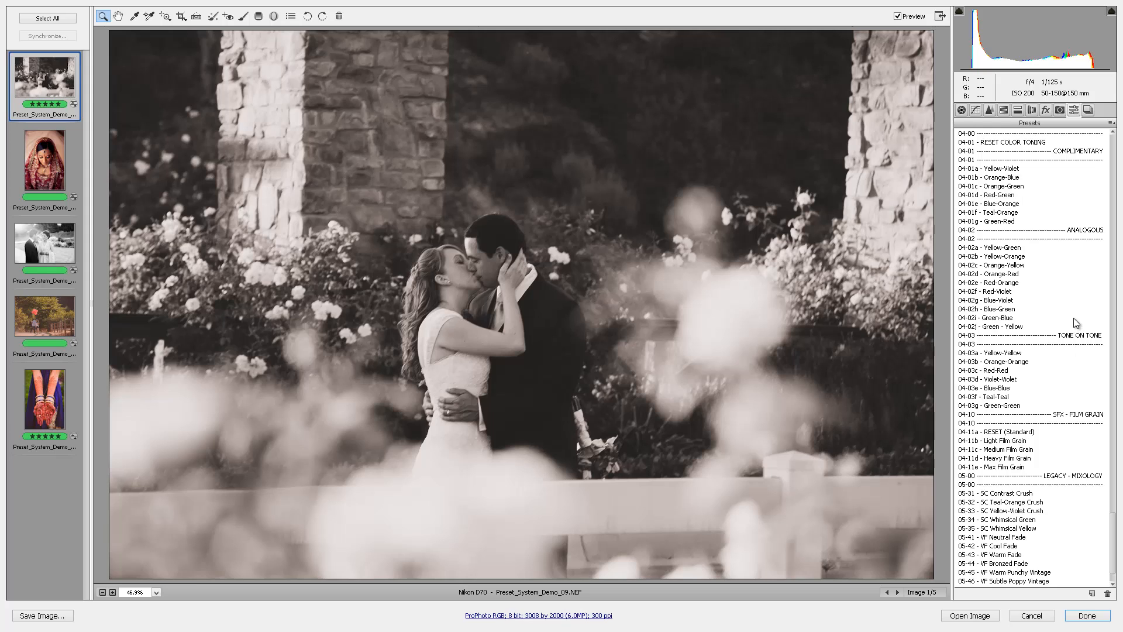
left_click(1021, 248)
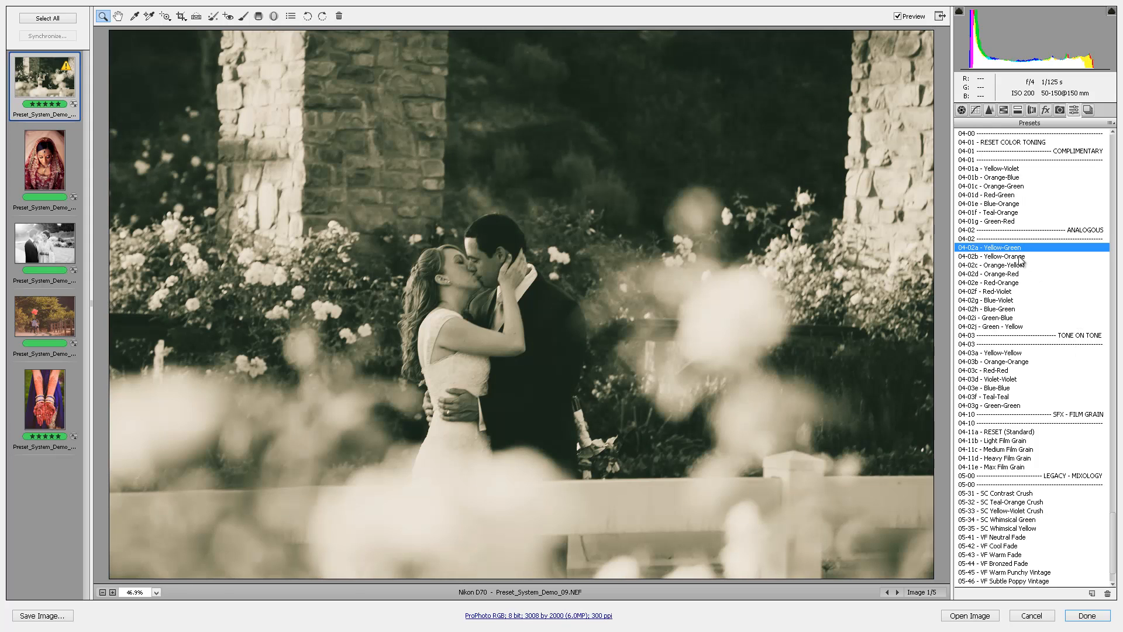
left_click(1021, 257)
left_click(1021, 265)
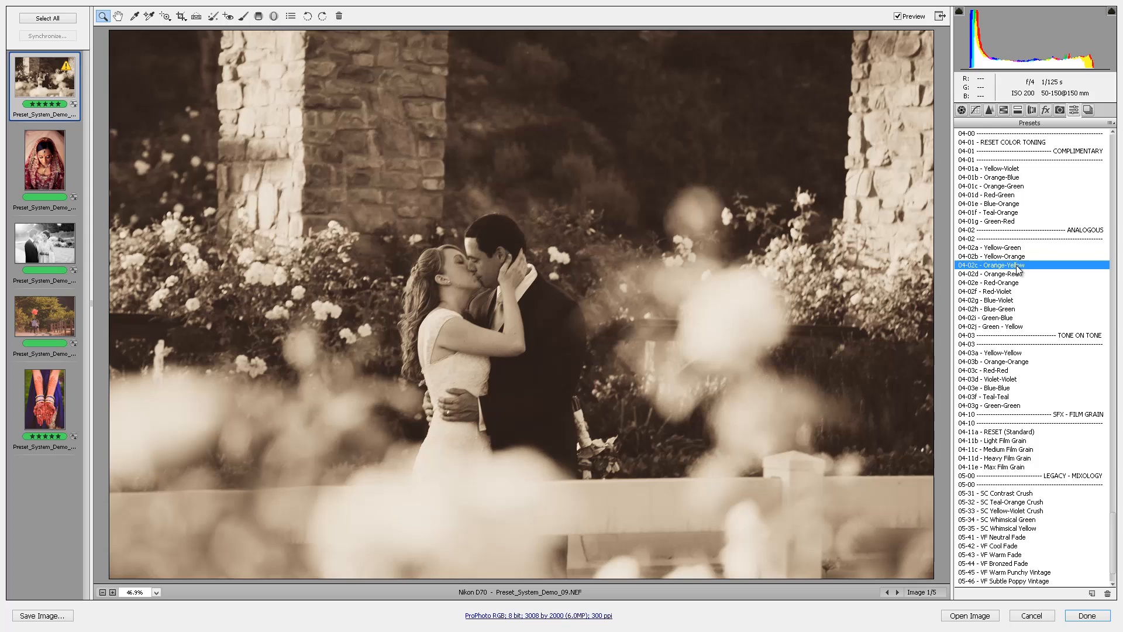
left_click(1015, 274)
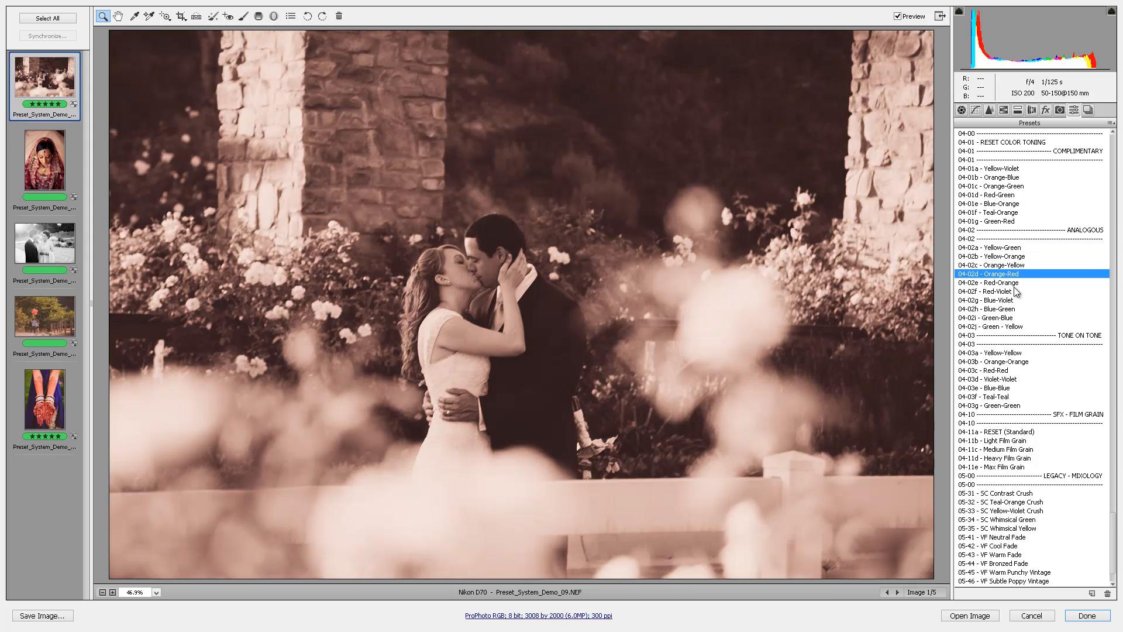
Try the Tone on Tone schemes Yellow-Yellow, Orange-Orange and Red-Red, ending with the 04-02b Yellow-Orange color scheme.
left_click(1008, 354)
left_click(1007, 362)
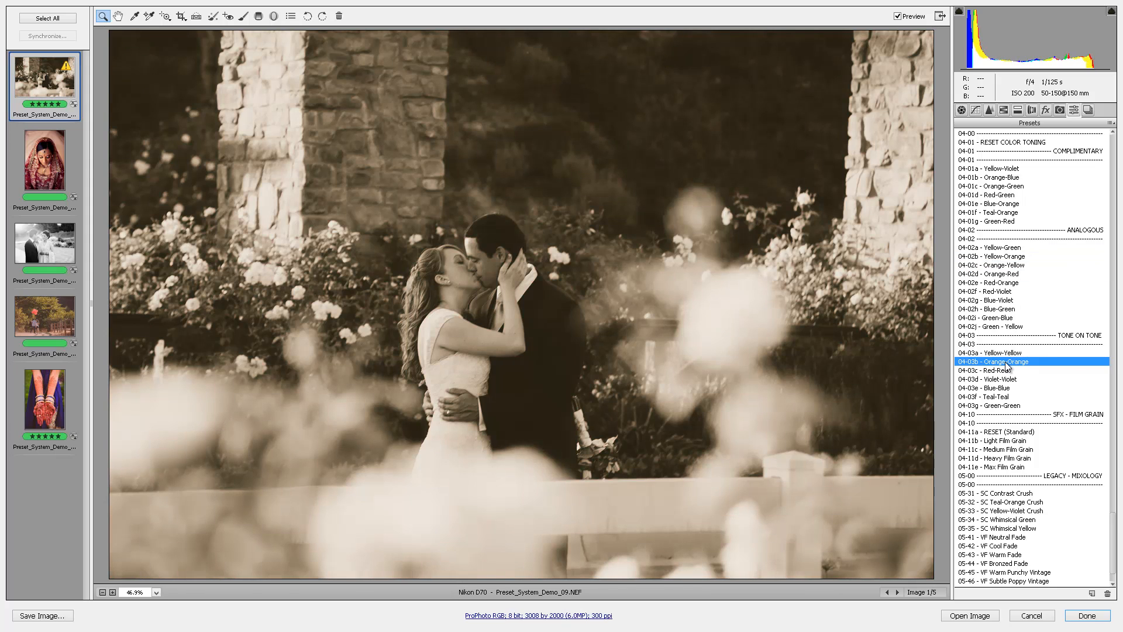
left_click(1007, 371)
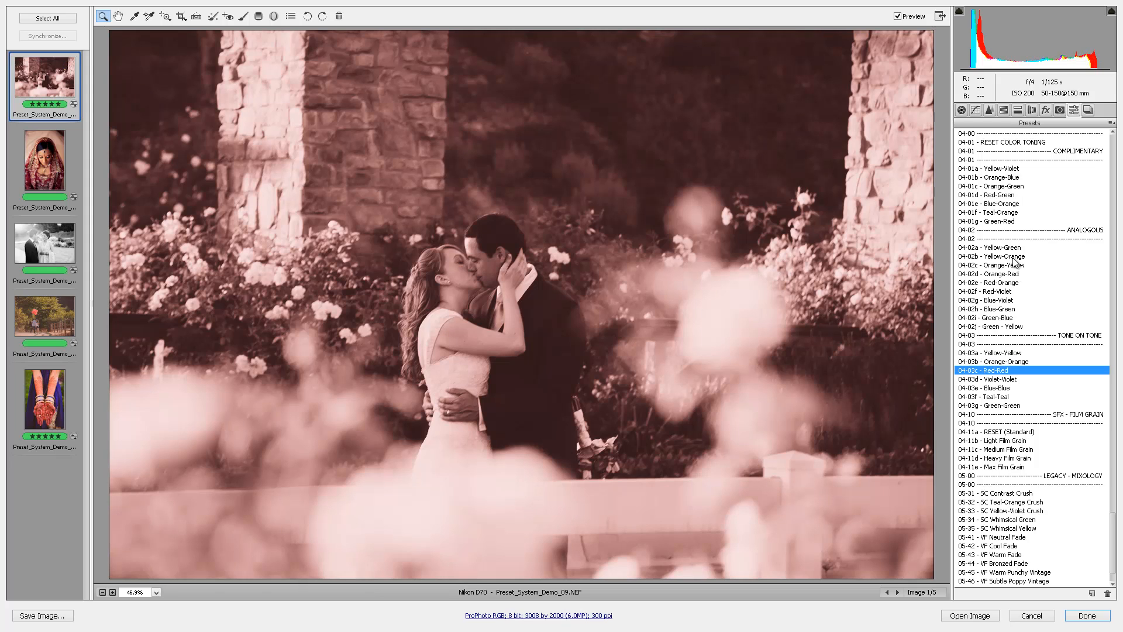
left_click(1012, 258)
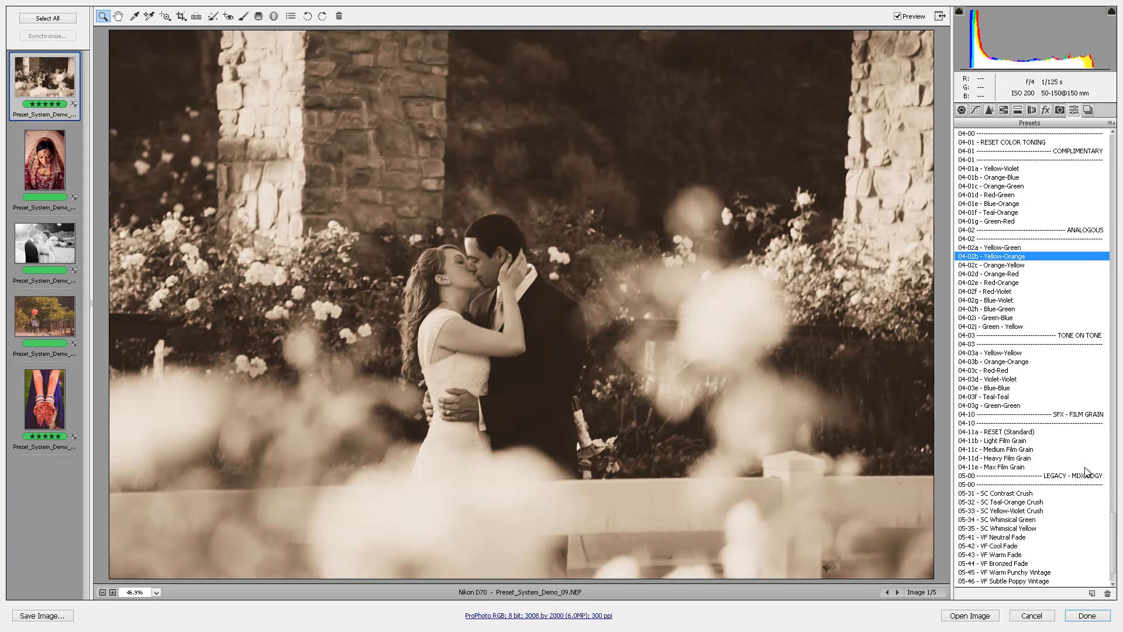
Apply the 00-10 RESET ALL preset, compare the two Punchy Fade B&W presets, and apply 01-22c Punchy Fade - B&W.
left_click_drag(1110, 481, 1075, 97)
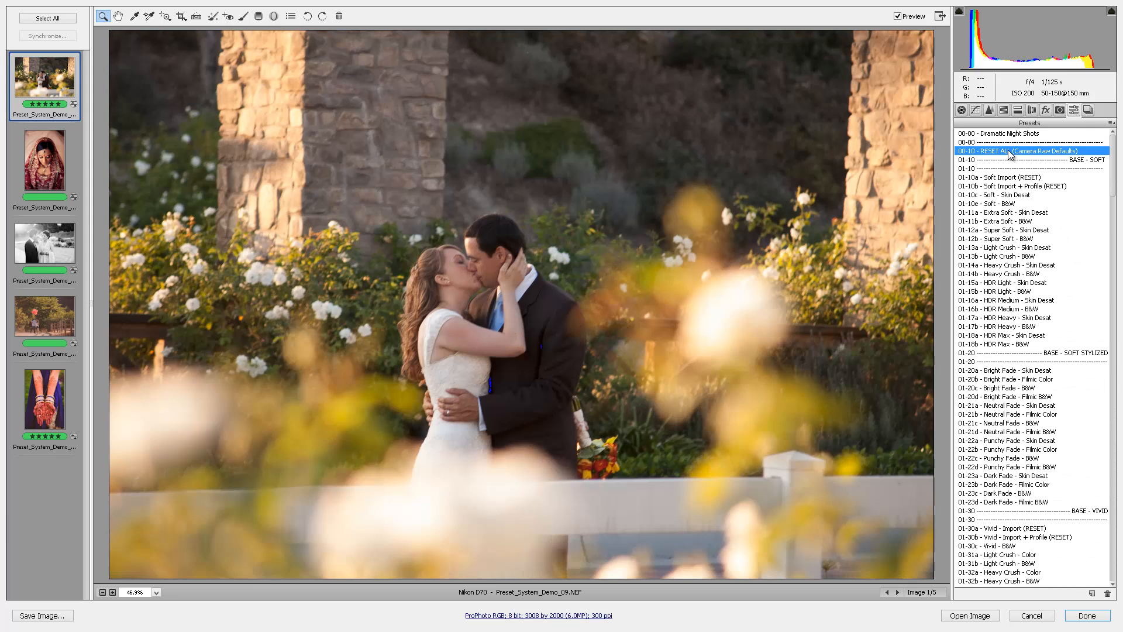
left_click(1012, 151)
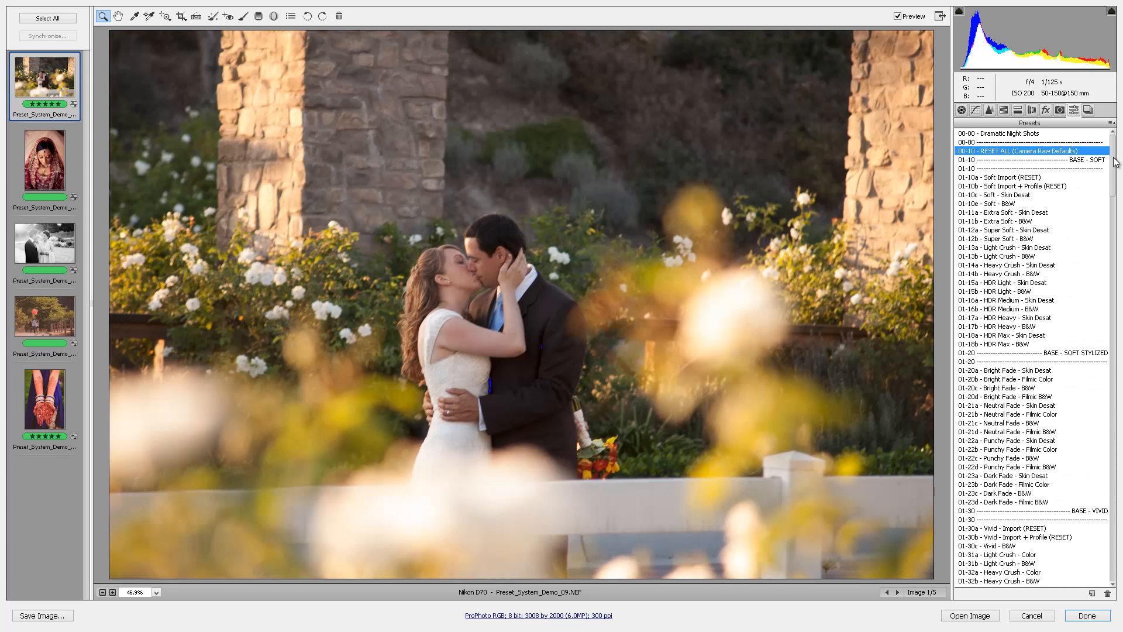
left_click_drag(1115, 169, 1115, 178)
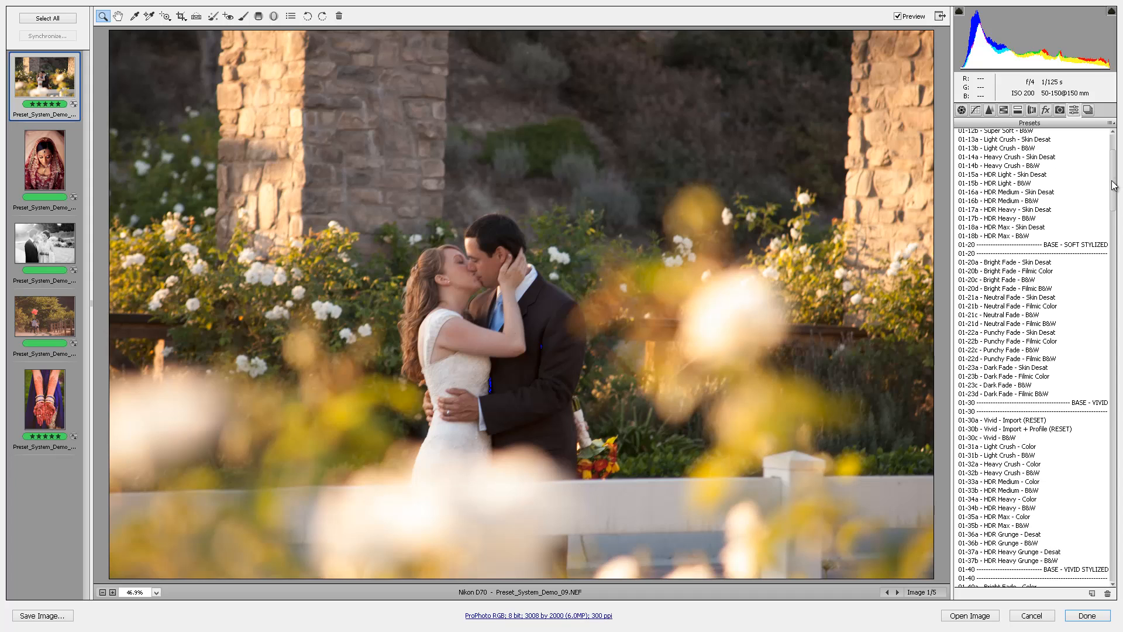
left_click(1020, 350)
left_click(1022, 358)
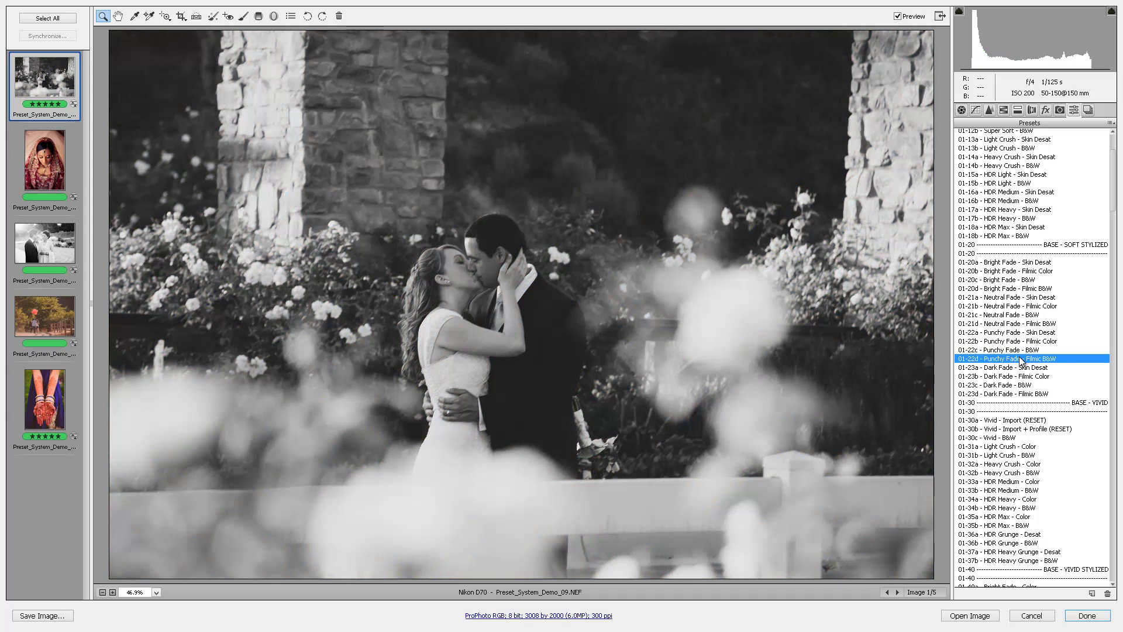
left_click(1022, 351)
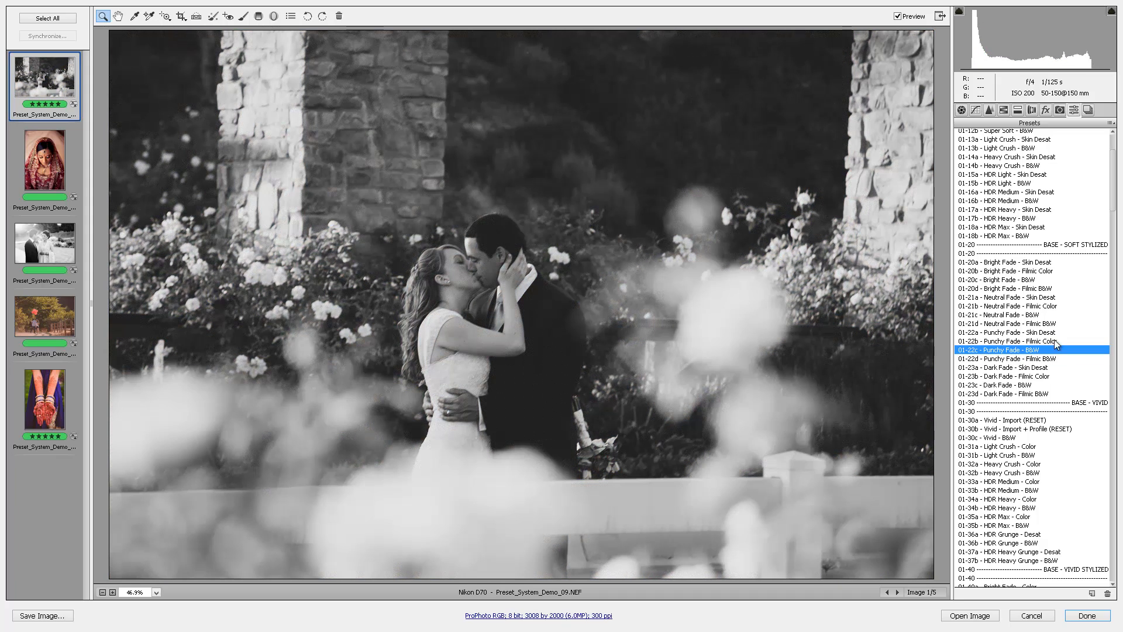
Try the 02-34b Vintage Punch - B&W Amber curve, then apply 02-34c B&W Bronze with the 04-02b Yellow-Orange color scheme.
scroll(1119, 371, "down", 9)
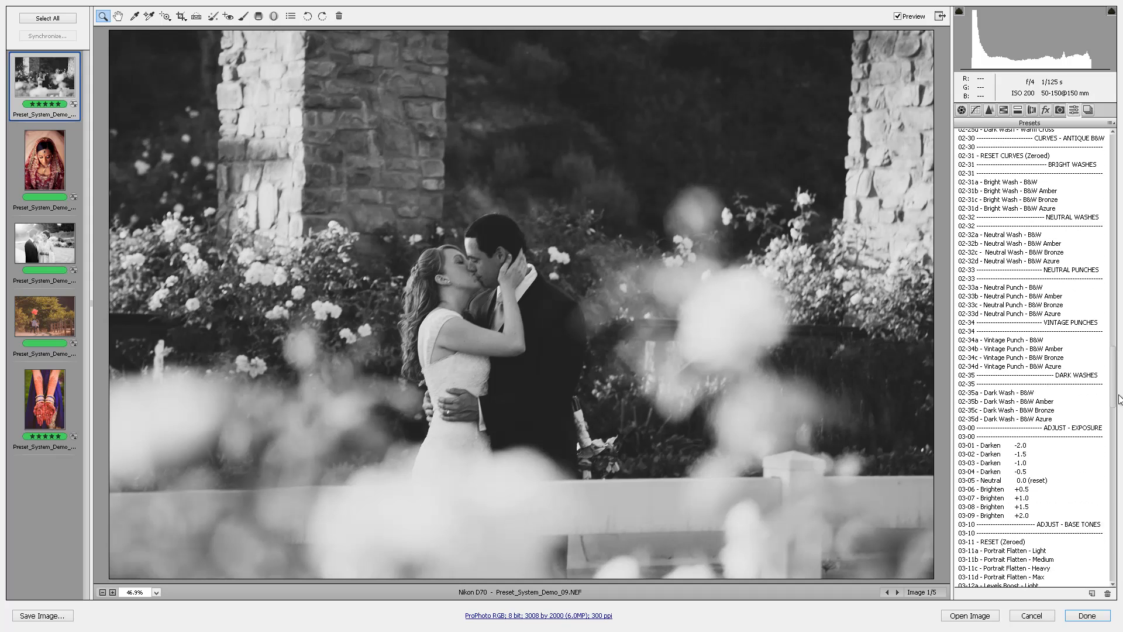
scroll(1119, 372, "up", 1)
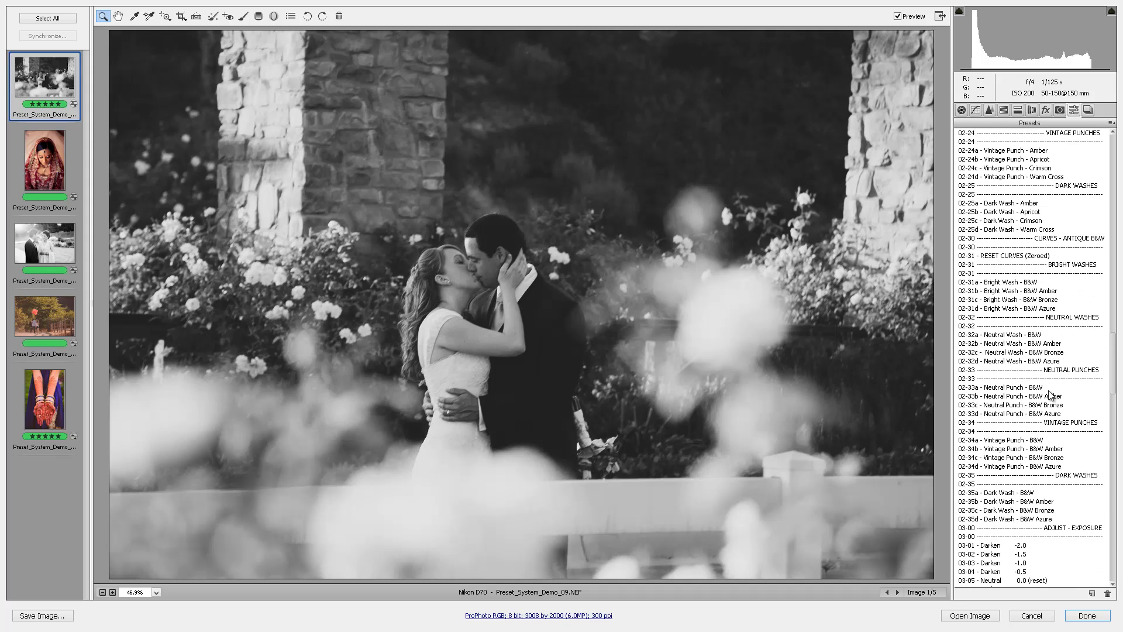
left_click(1033, 449)
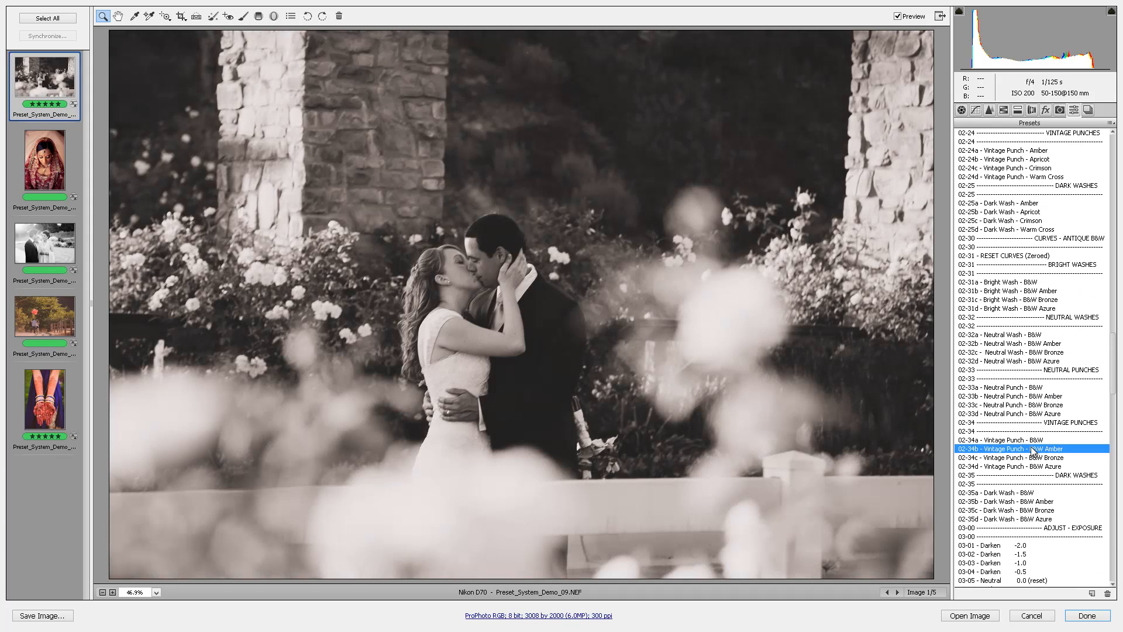
left_click(1037, 458)
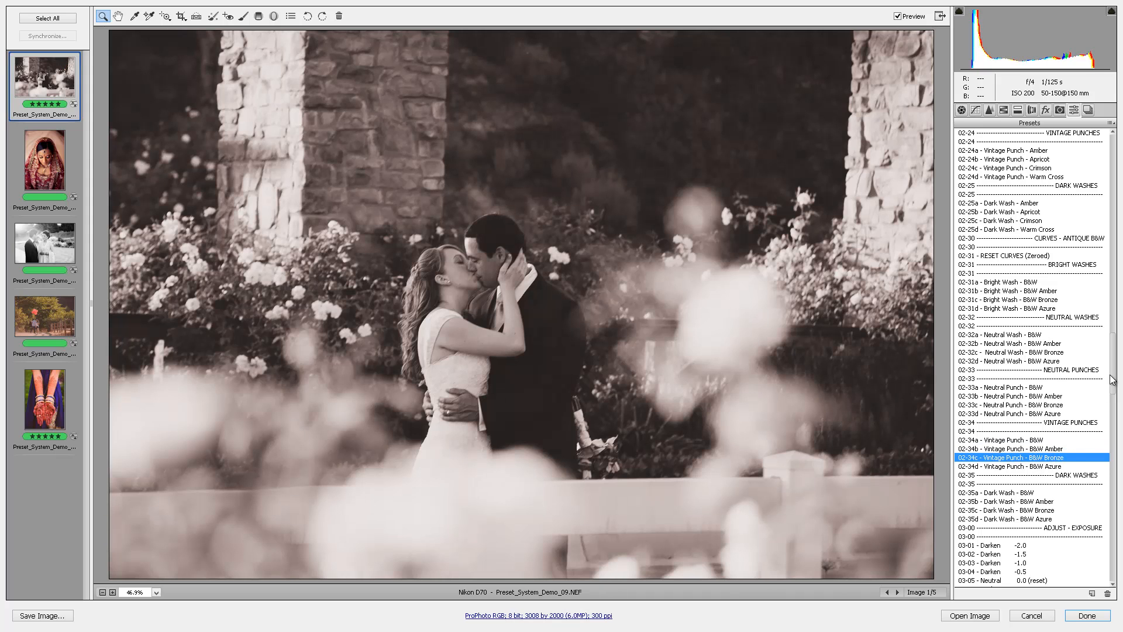
left_click_drag(1116, 381, 1116, 561)
left_click(1014, 267)
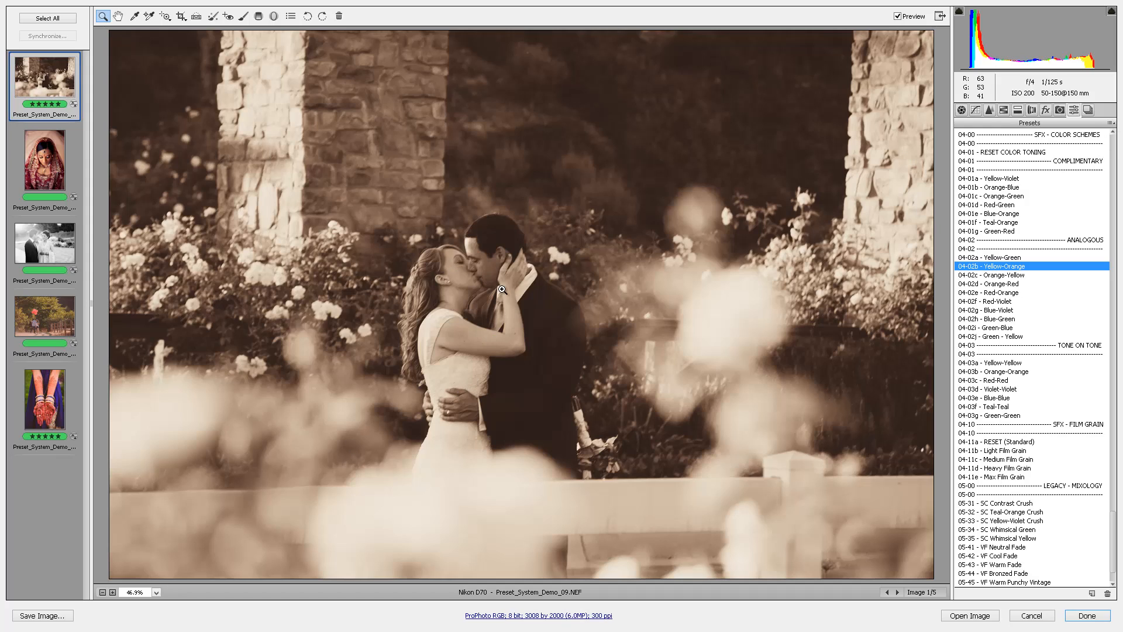
Set up saving the current look's settings, excluding White Balance, Transform and Lens Profile Corrections.
left_click(1111, 122)
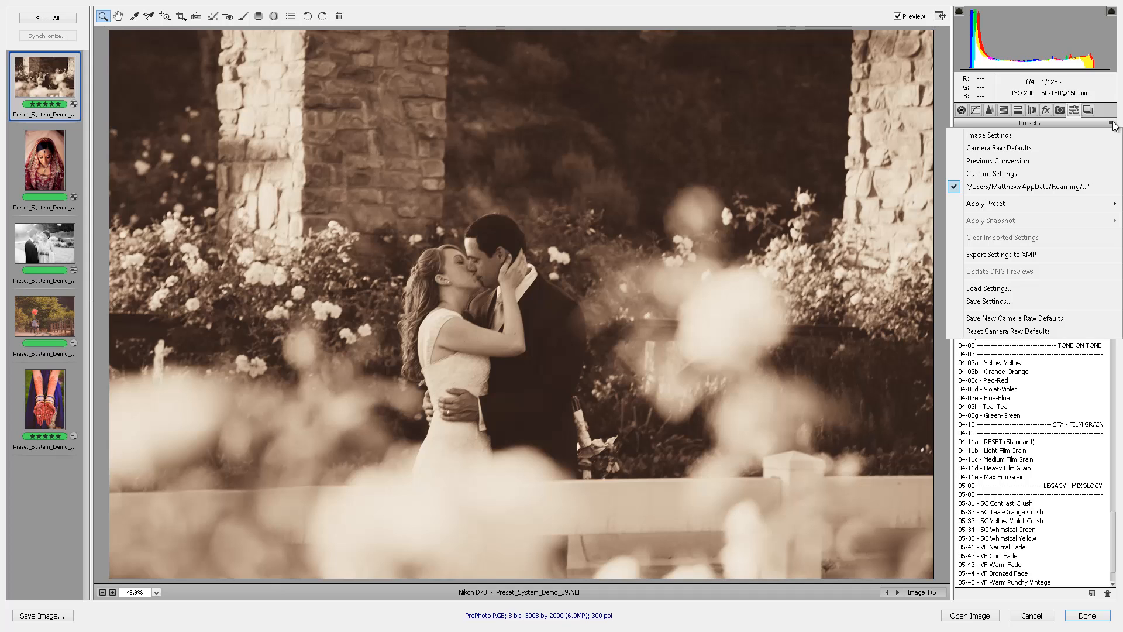
left_click(995, 302)
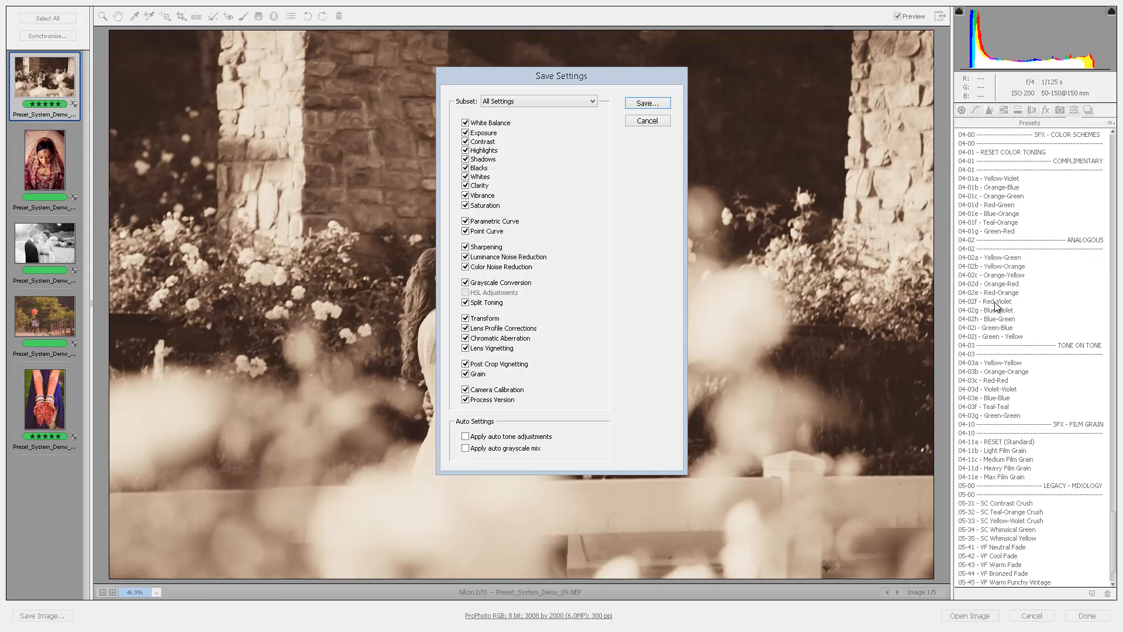
left_click(497, 125)
left_click(486, 133)
key("space")
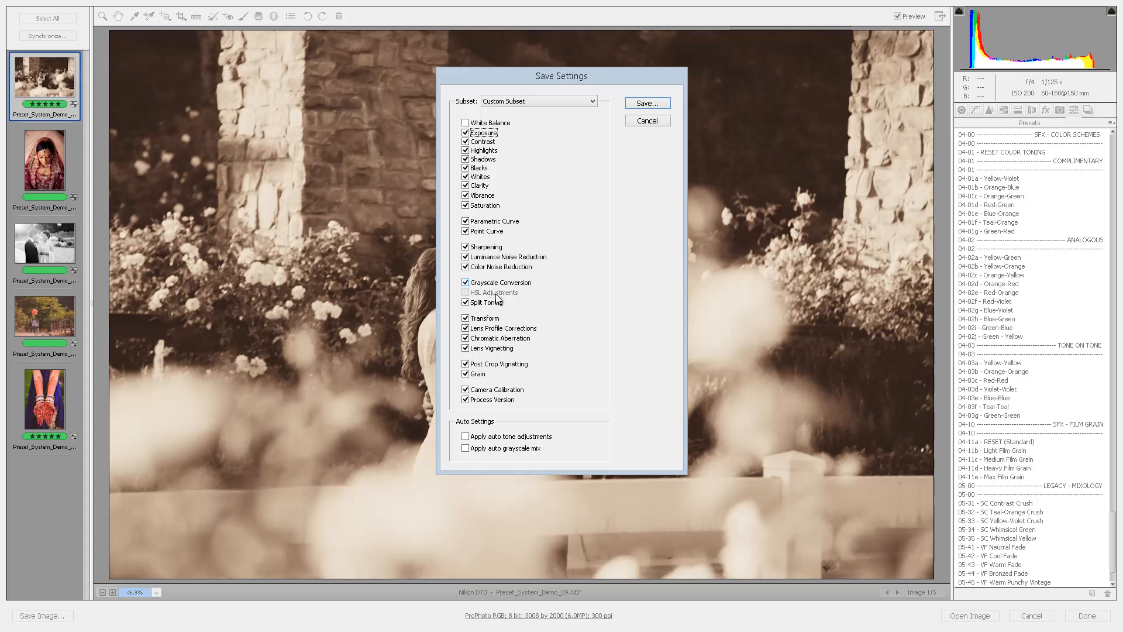
left_click(492, 319)
left_click(491, 328)
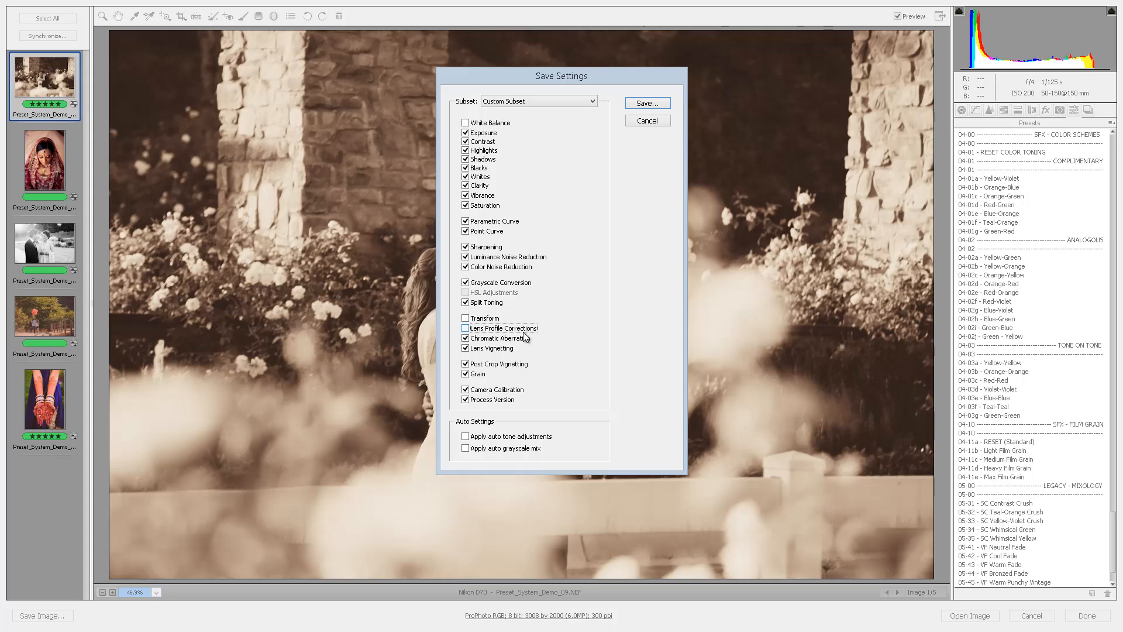
Save the settings as the preset file 00-00 - Warm Faded Sepia in the Camera Raw Settings folder.
left_click(648, 103)
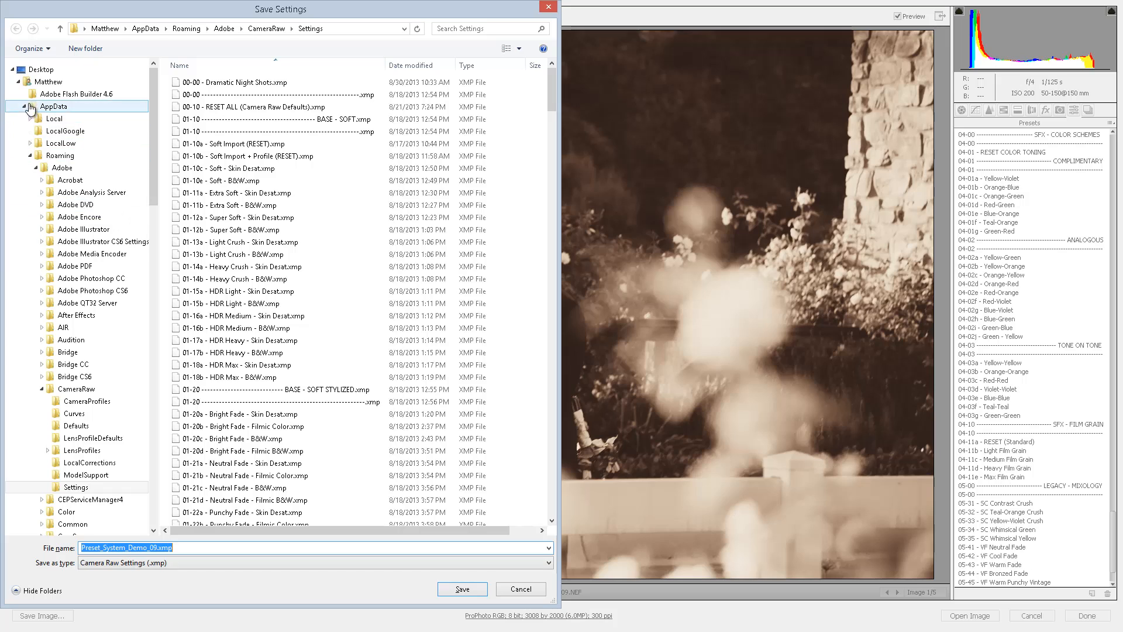
left_click(219, 83)
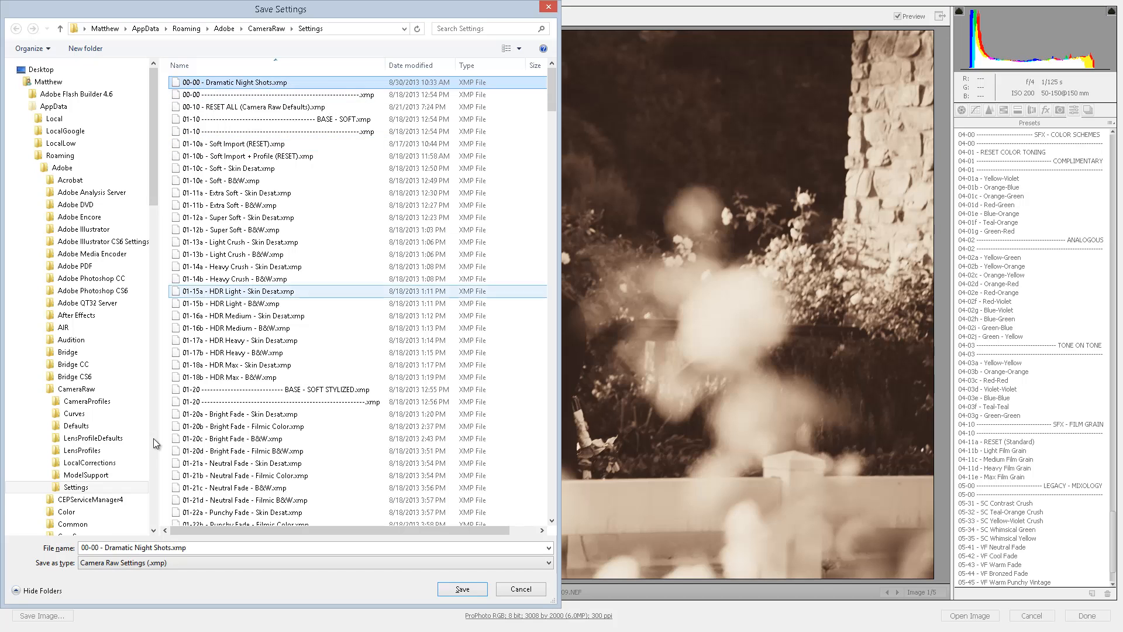
left_click(104, 548)
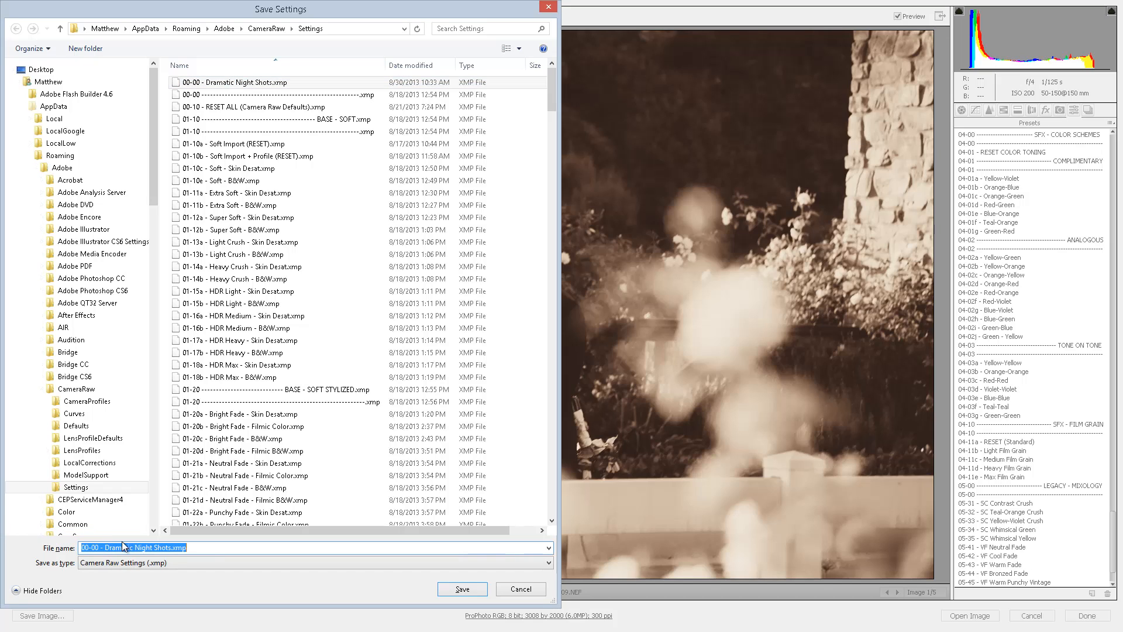
left_click_drag(121, 547, 169, 539)
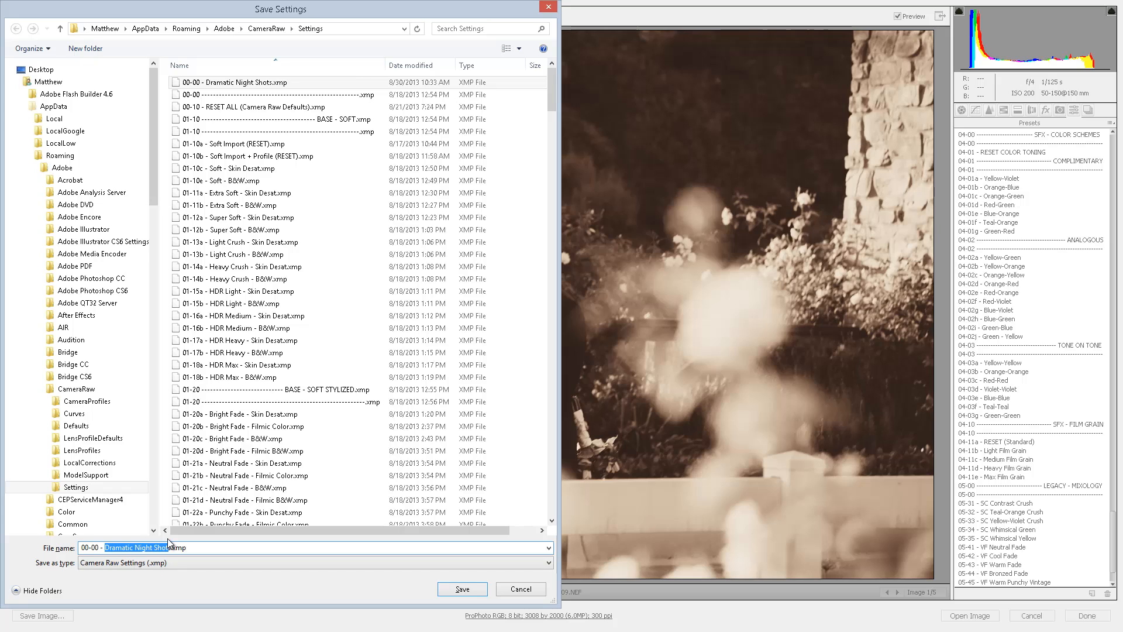
key("BackSpace")
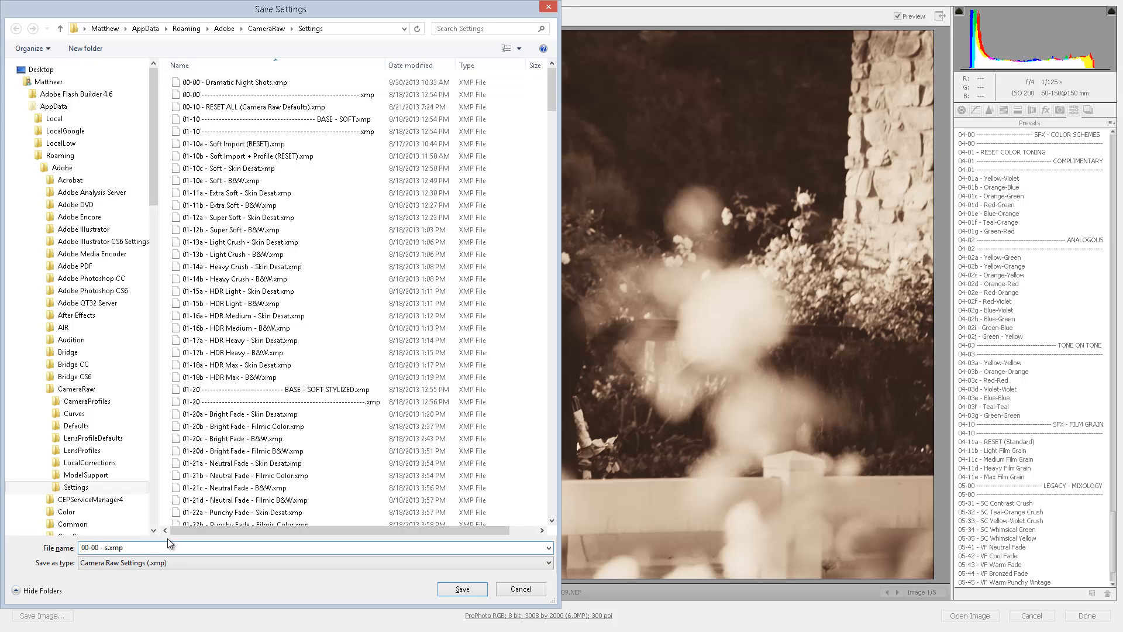
type("Warm Faded Sepia")
left_click(462, 589)
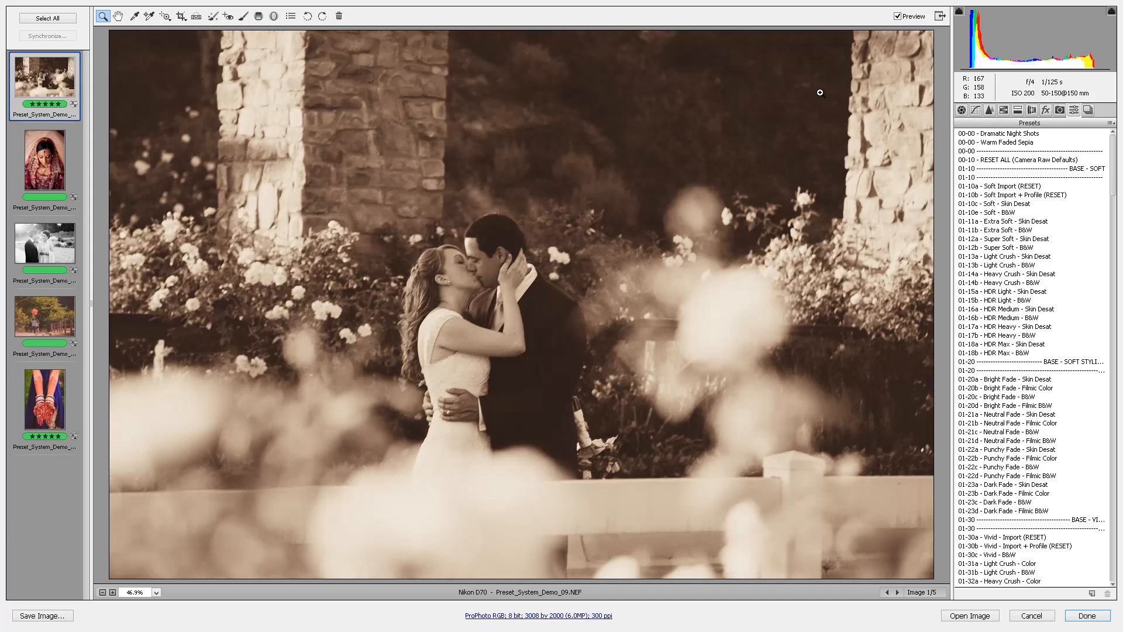
Open the bride portrait in the red veil, revert it to Camera Raw Defaults and apply the 00-00 - Warm Faded Sepia preset.
left_click(50, 162)
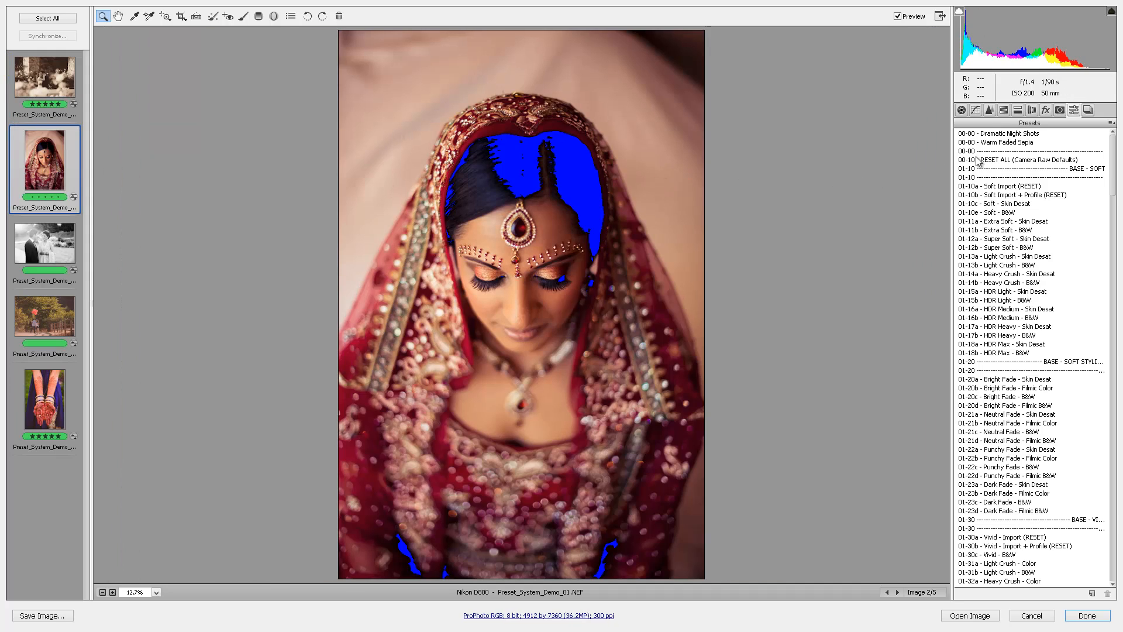
left_click(1110, 123)
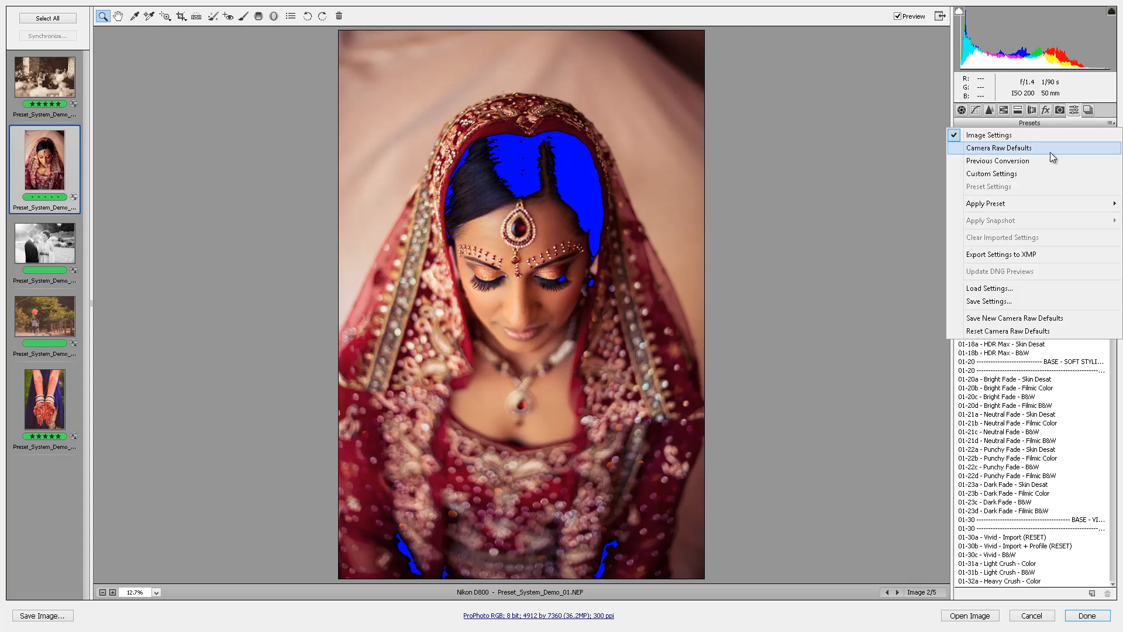
left_click(1043, 154)
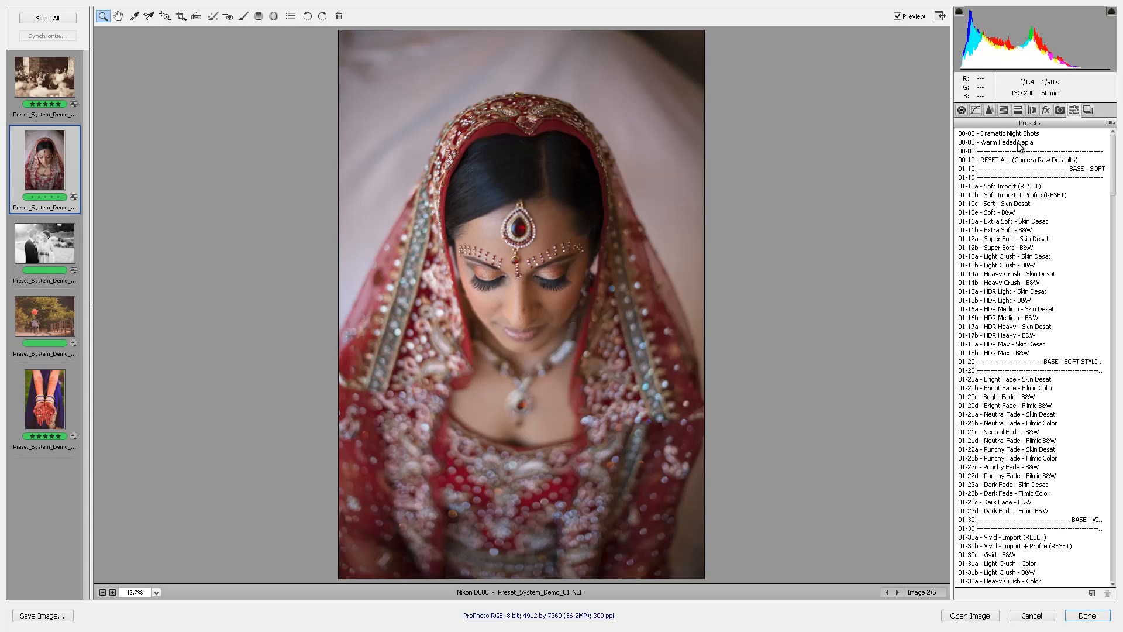
left_click(1020, 144)
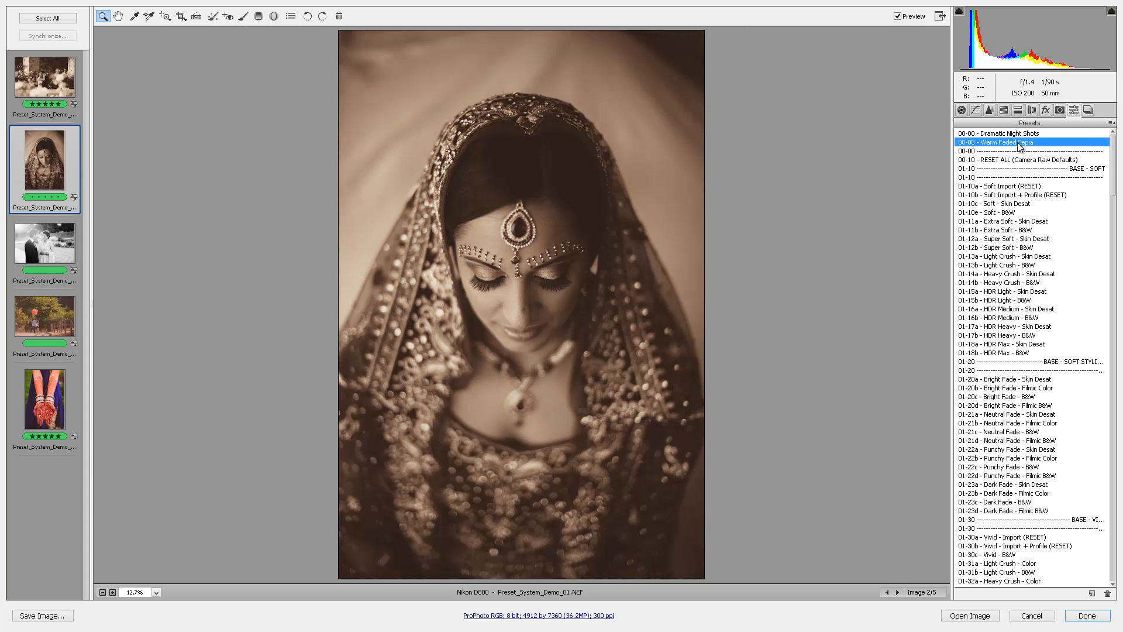
Raise the bride portrait's exposure to +0.25.
left_click(962, 110)
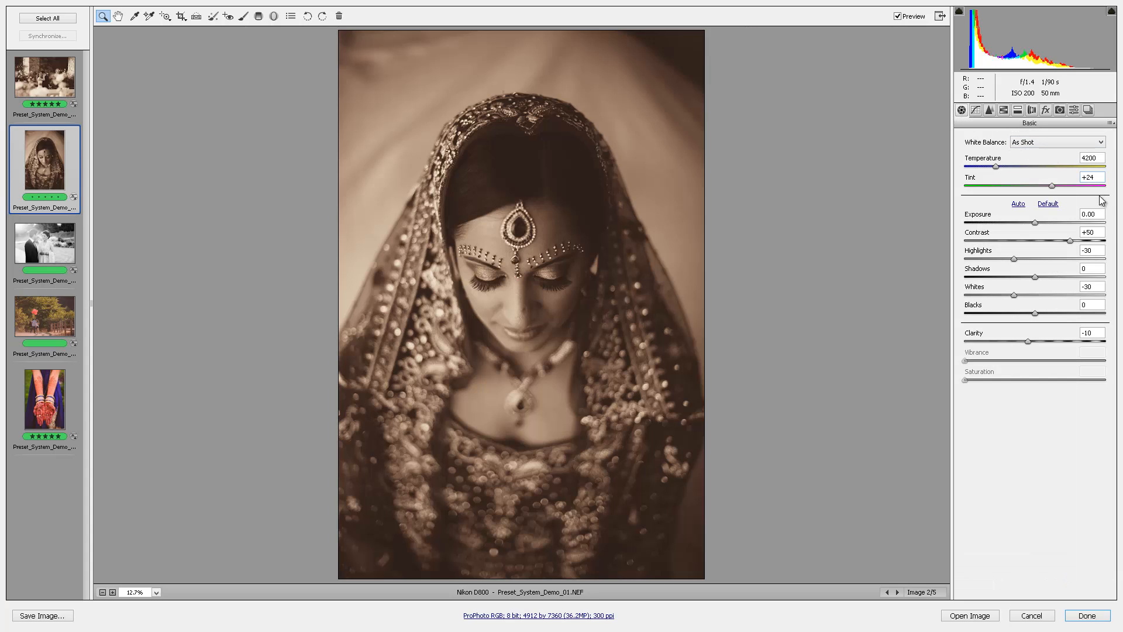
left_click(1094, 214)
key("Up")
key("Up")
key("Up")
key("Up")
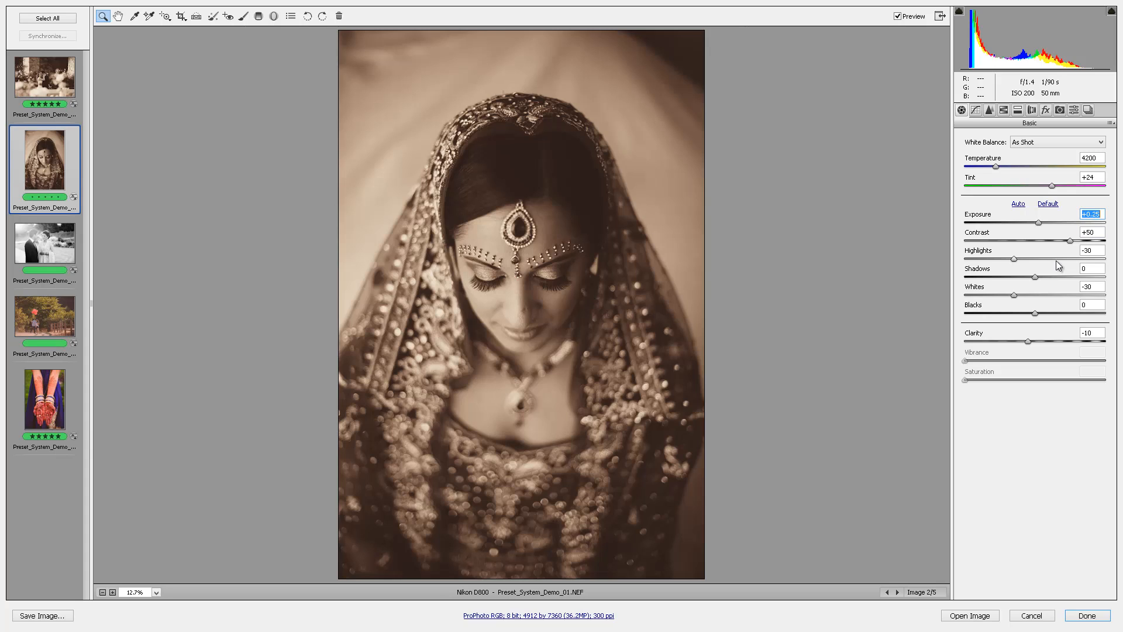
Undo the exposure, sepia preset and defaults changes on the bride portrait, and turn off the shadow clipping warning.
key("ctrl+alt+z")
key("ctrl+alt+z")
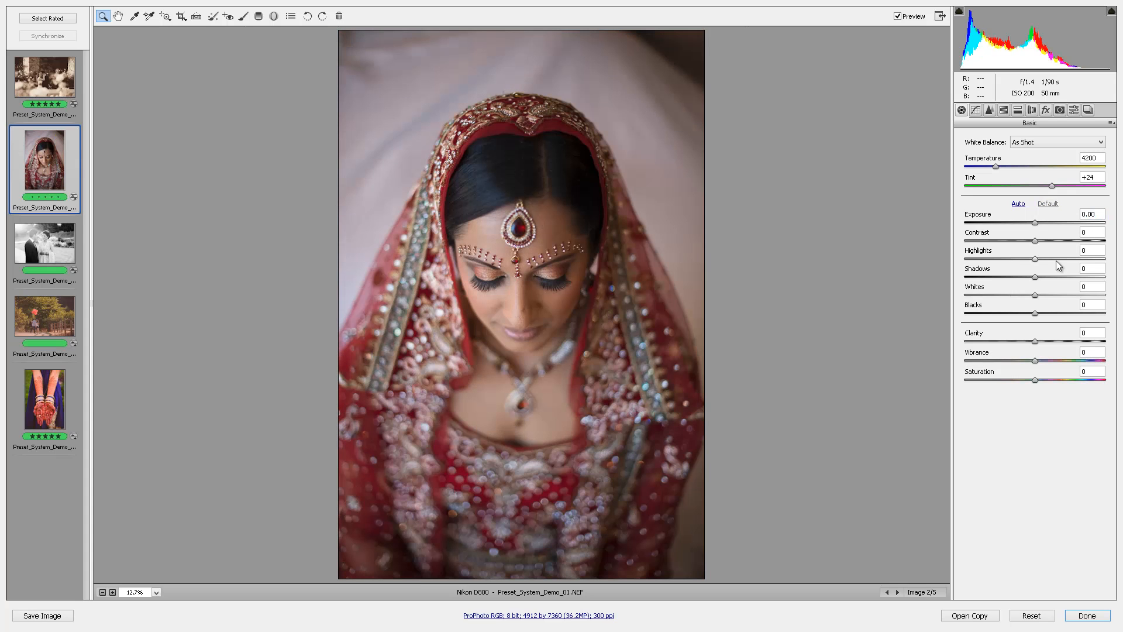
key("ctrl+alt+z")
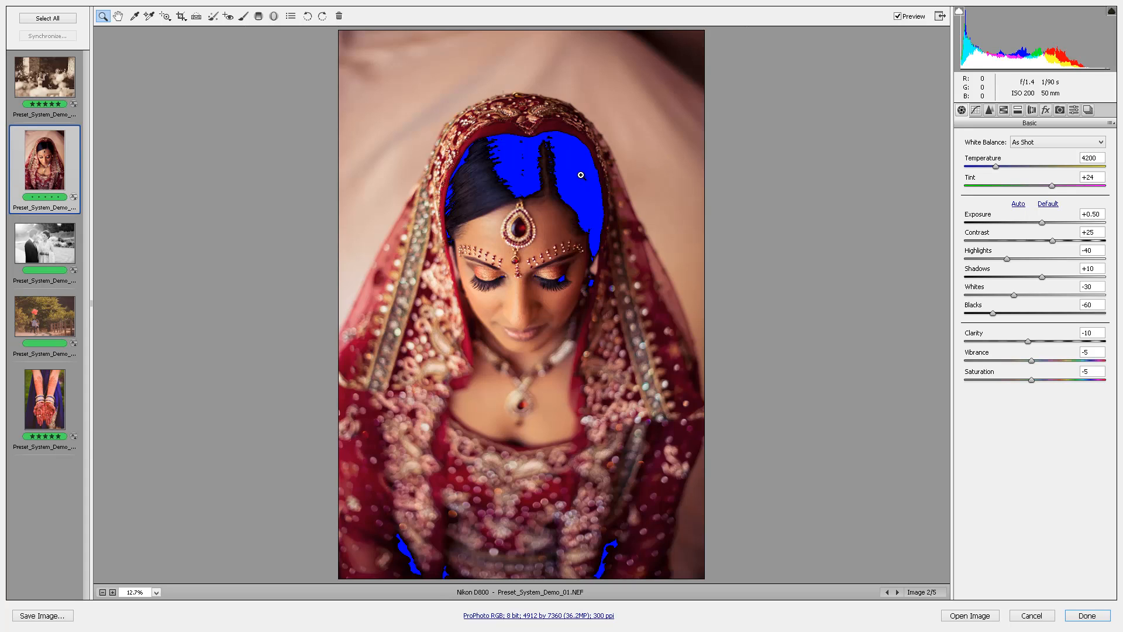
key("u")
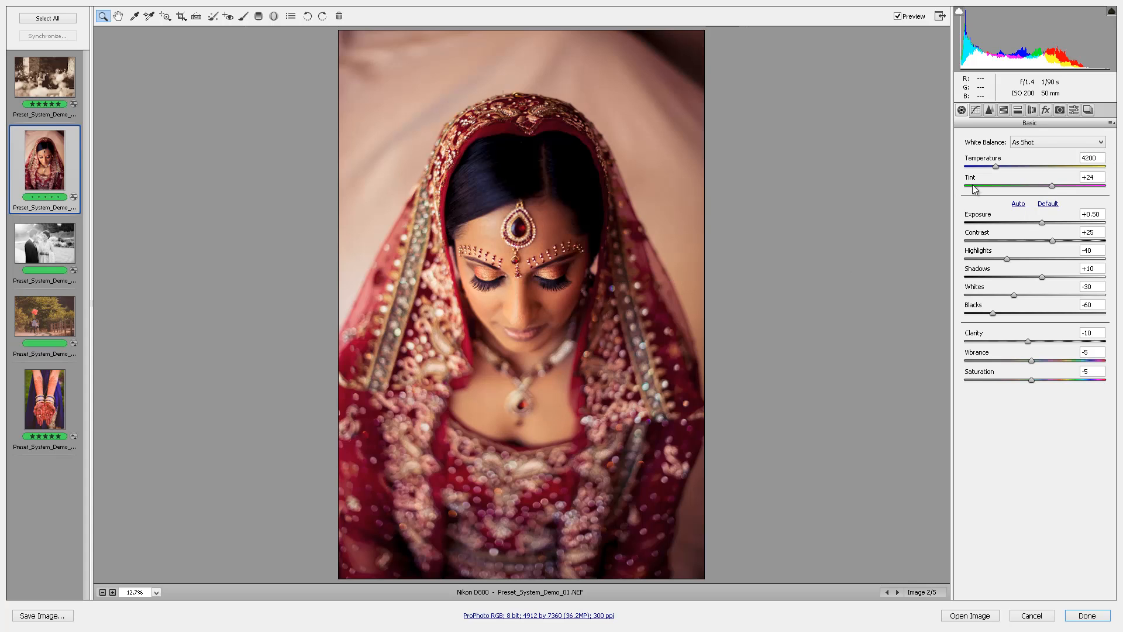
Apply 00-10 RESET ALL, try the Neutral Fade and Punchy Fade Skin Desat presets, and apply 01-22b Punchy Fade - Filmic Color.
left_click(1074, 111)
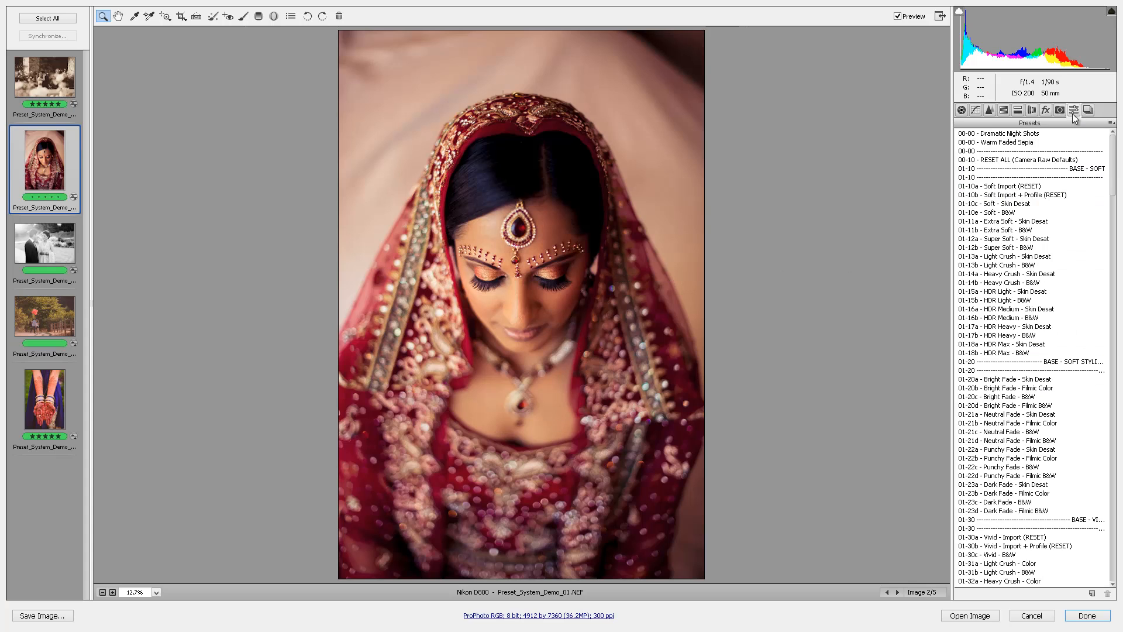
left_click(1016, 160)
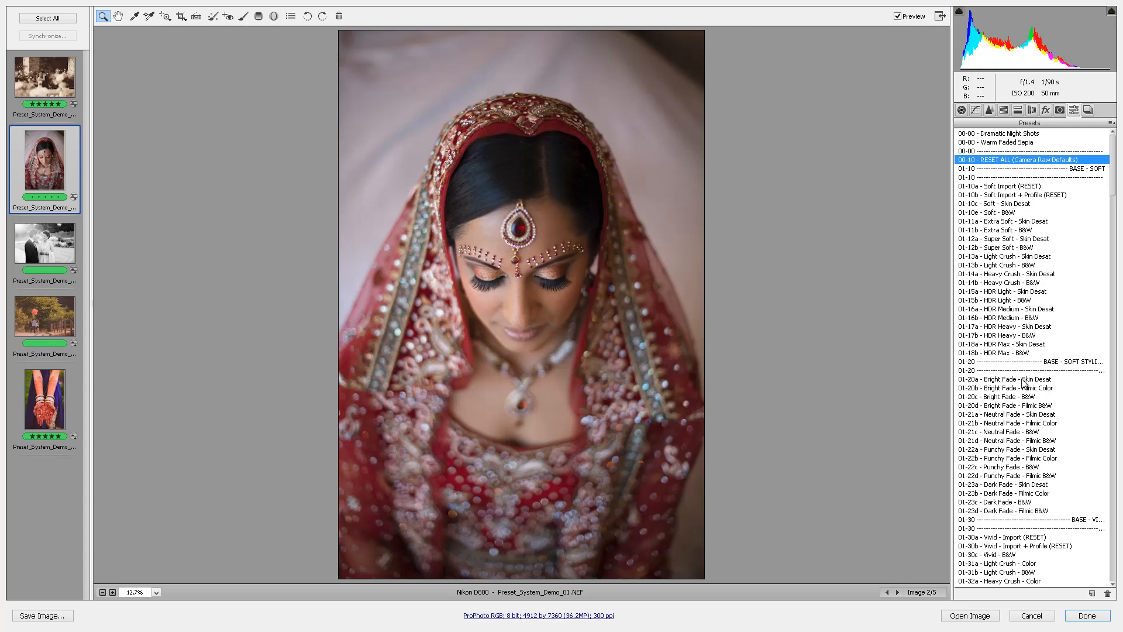
left_click(1012, 415)
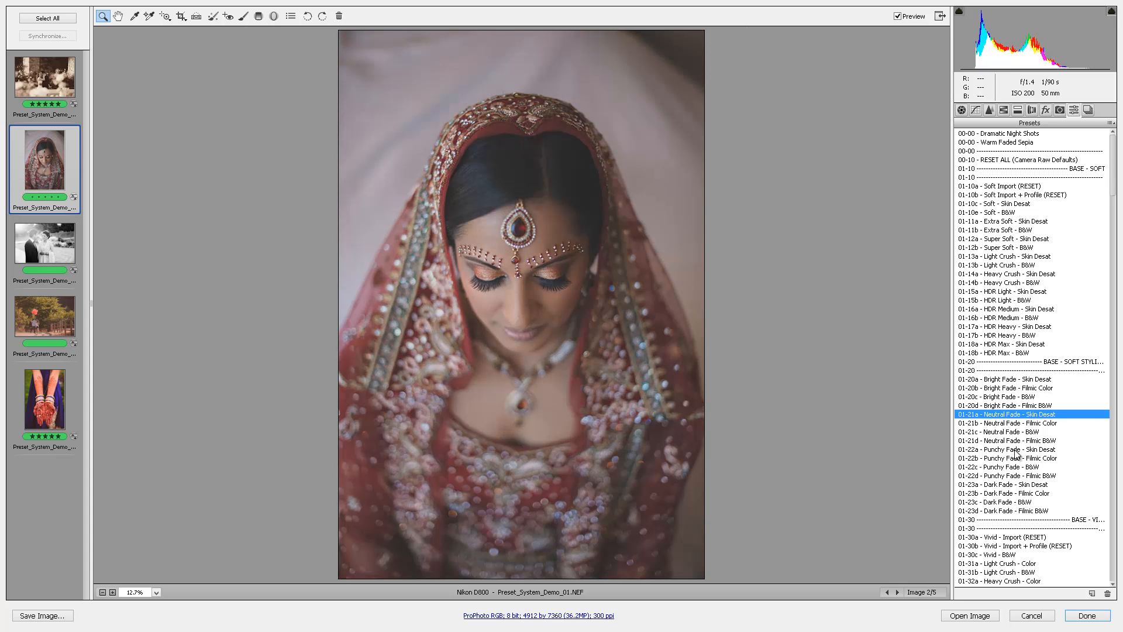
left_click(1015, 450)
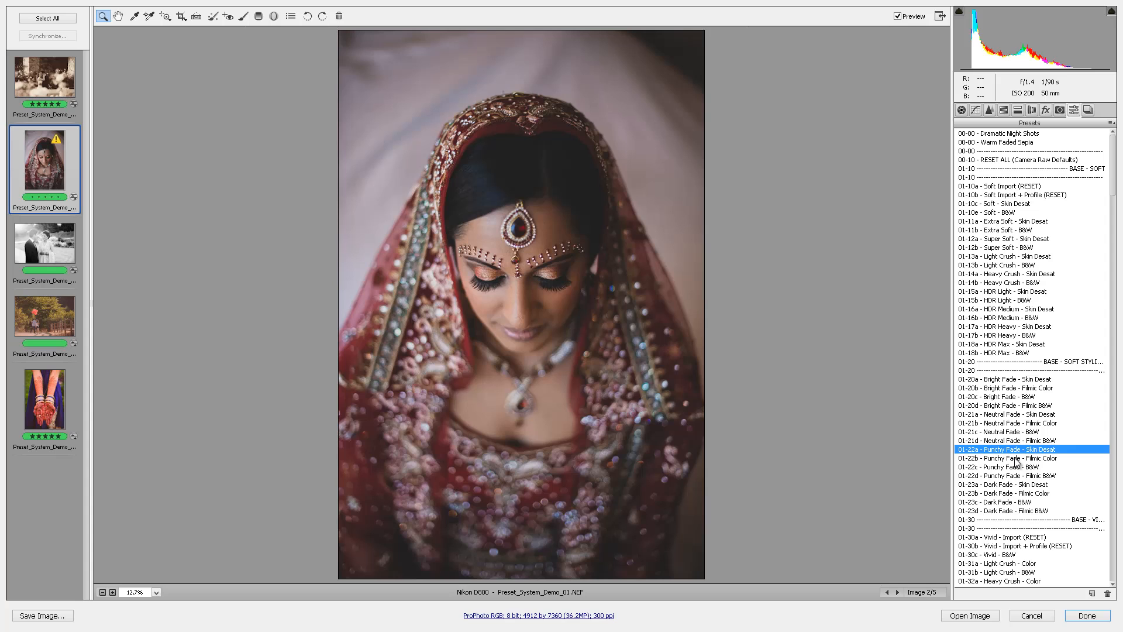
left_click(1017, 459)
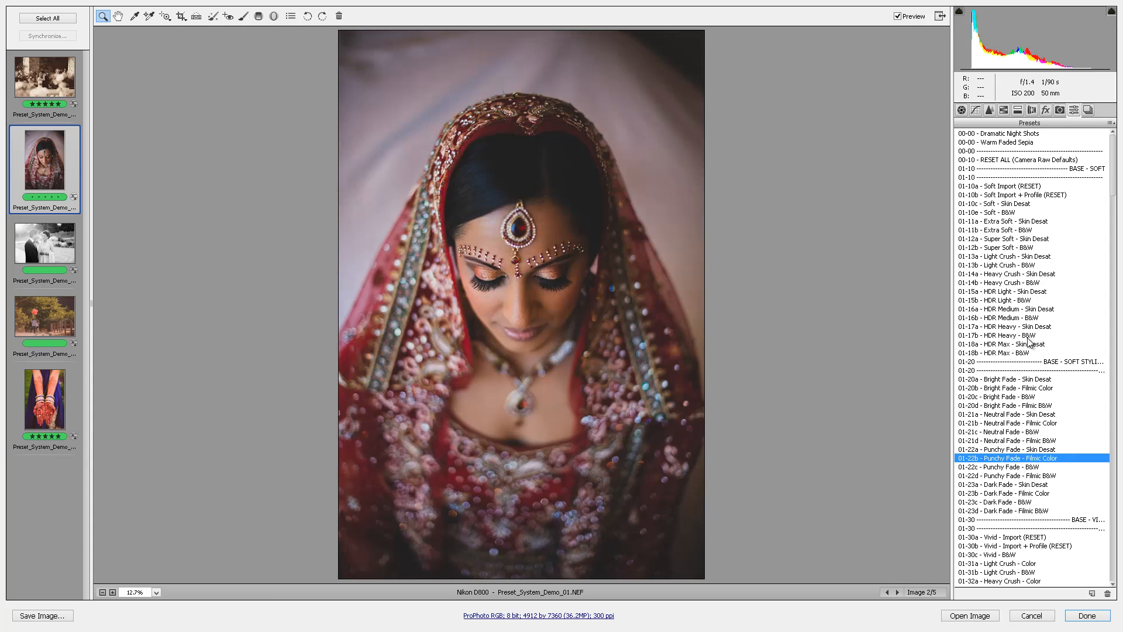
Try the 02-23d Neutral Punch - Warm Cross curve on the bride portrait and apply 02-24d Vintage Punch - Warm Cross.
scroll(1040, 430, "down", 20)
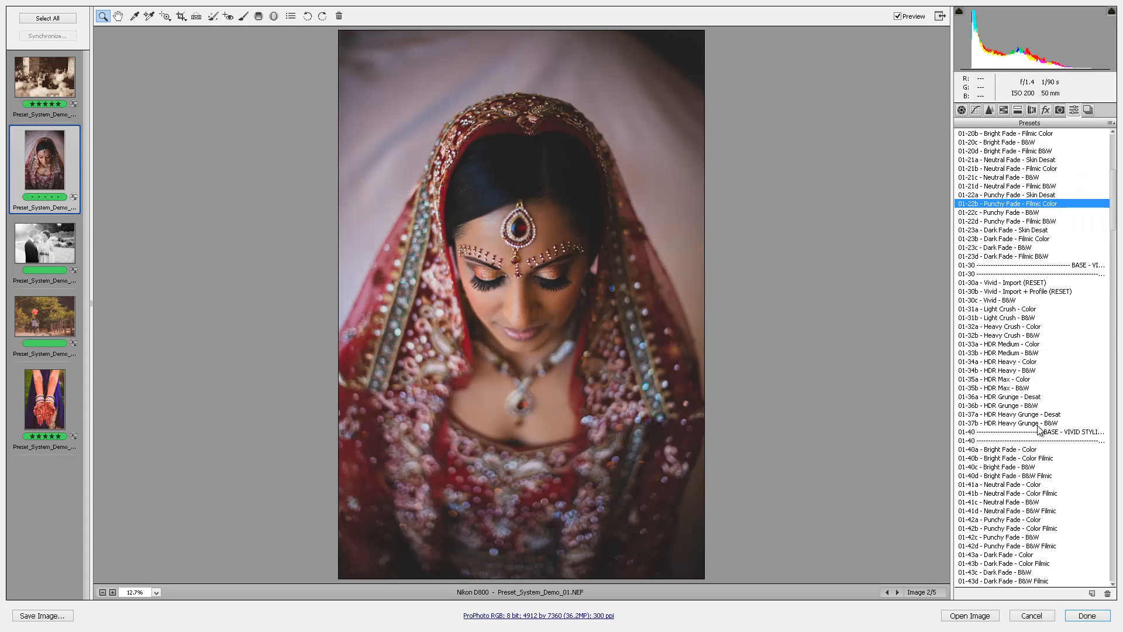
scroll(1040, 430, "down", 4)
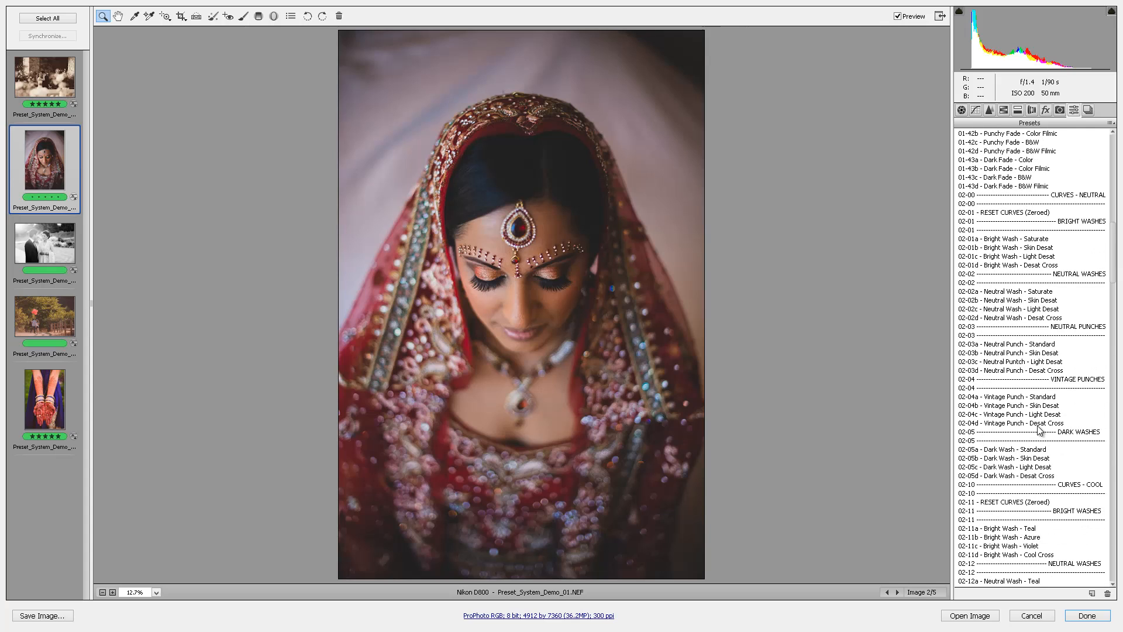
scroll(1066, 333, "down", 18)
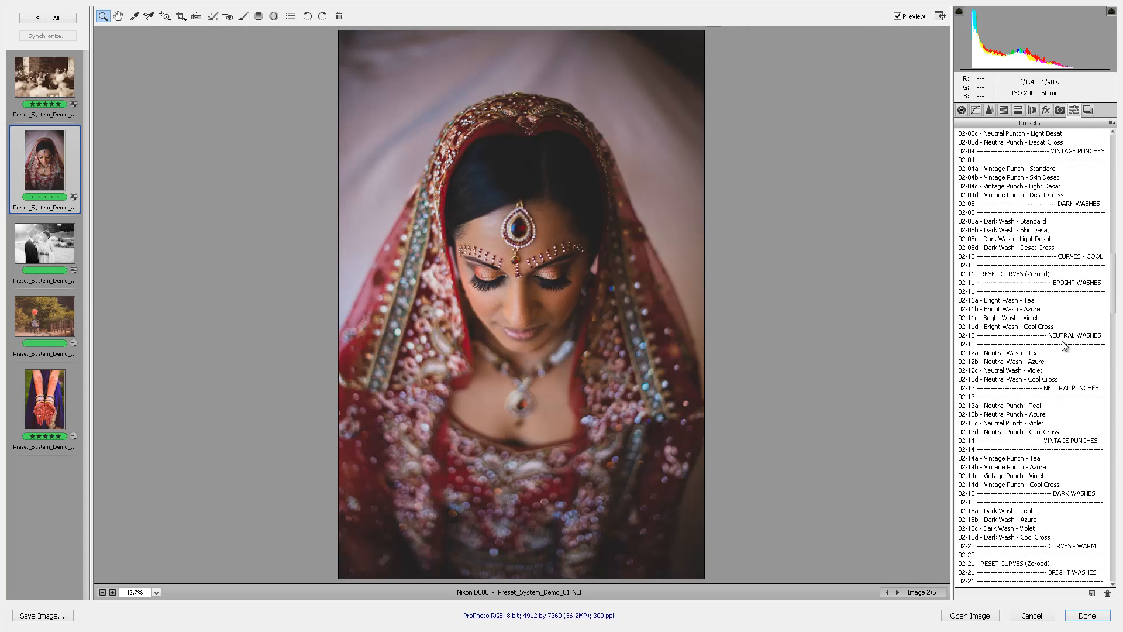
scroll(1065, 345, "down", 7)
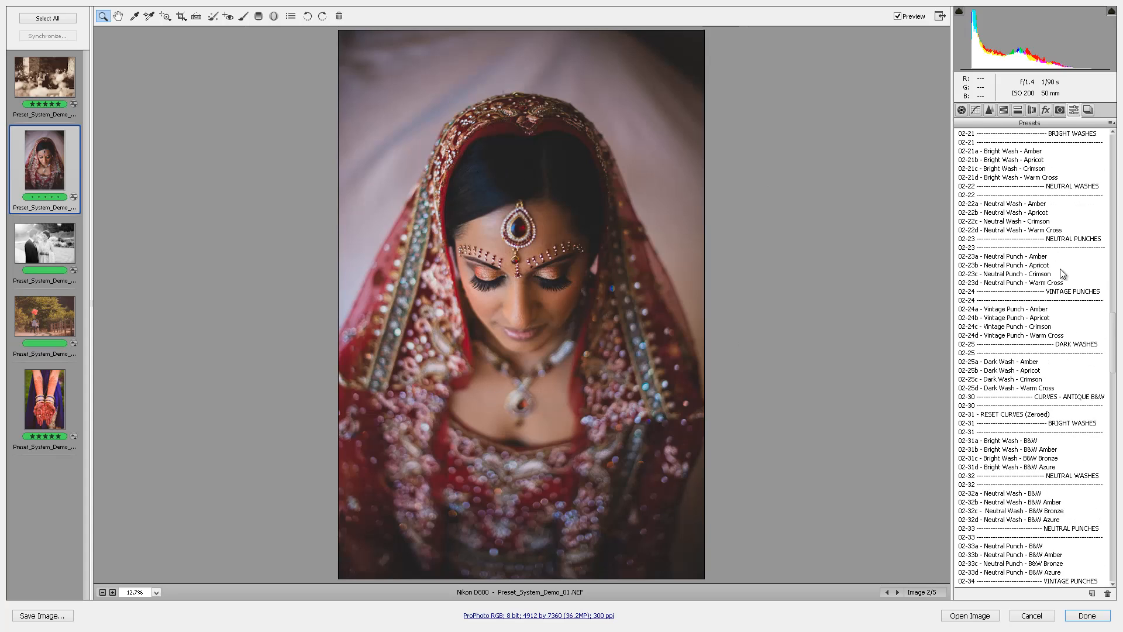
left_click(1021, 284)
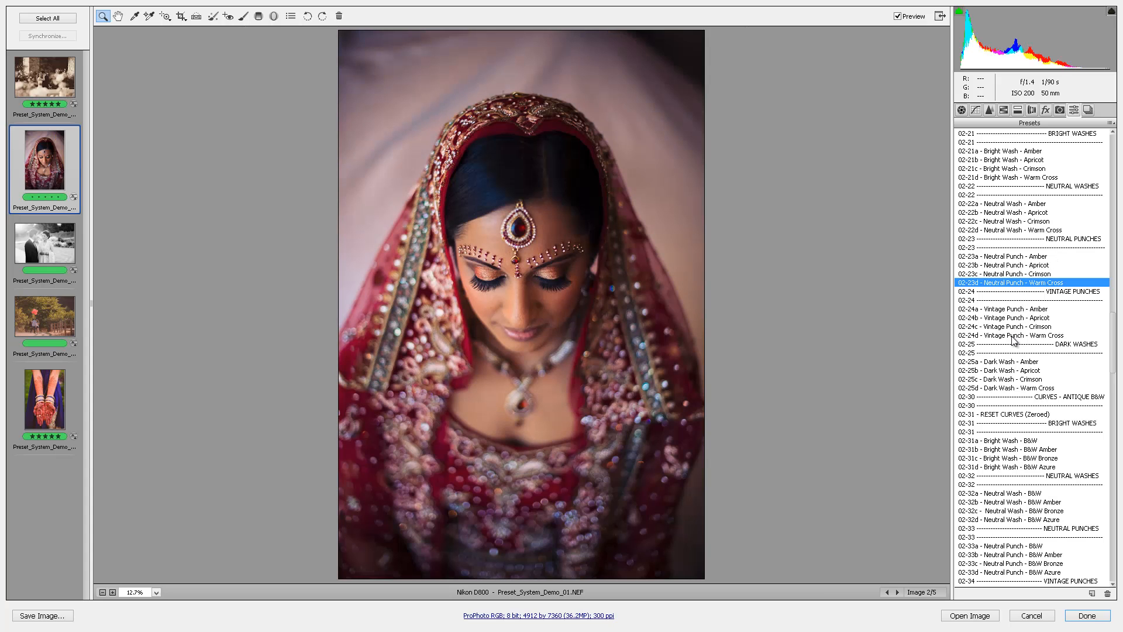
left_click(1015, 336)
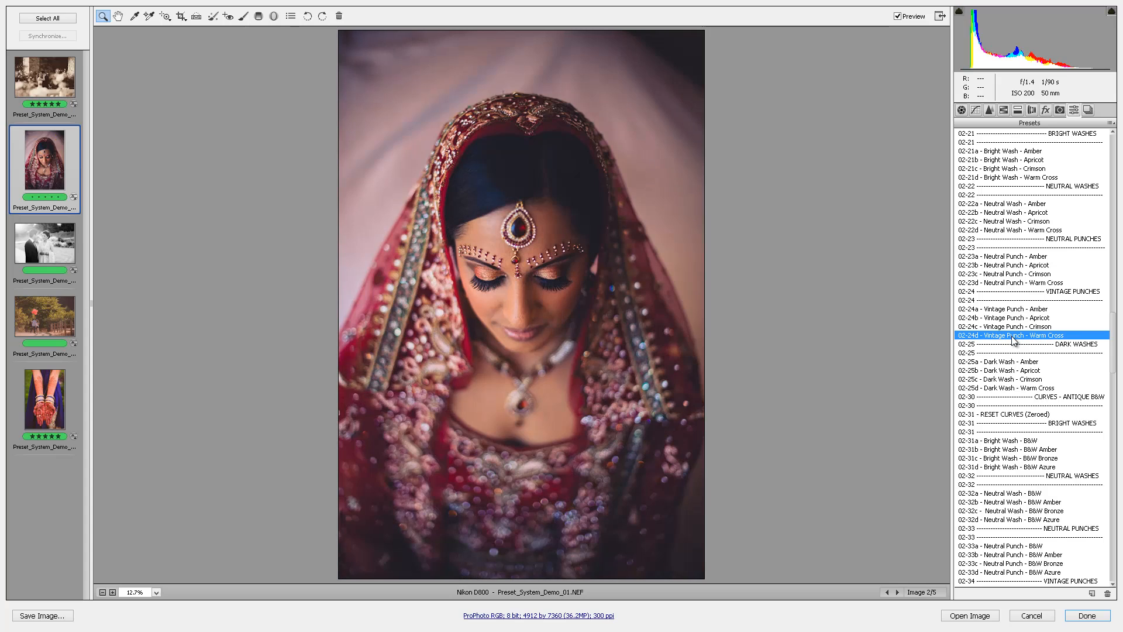
Try the Vintage Punch Crimson and Apricot curves, apply 02-23b Neutral Punch - Apricot, and brighten the bride portrait with 03-06 Brighten +0.5.
left_click(1014, 328)
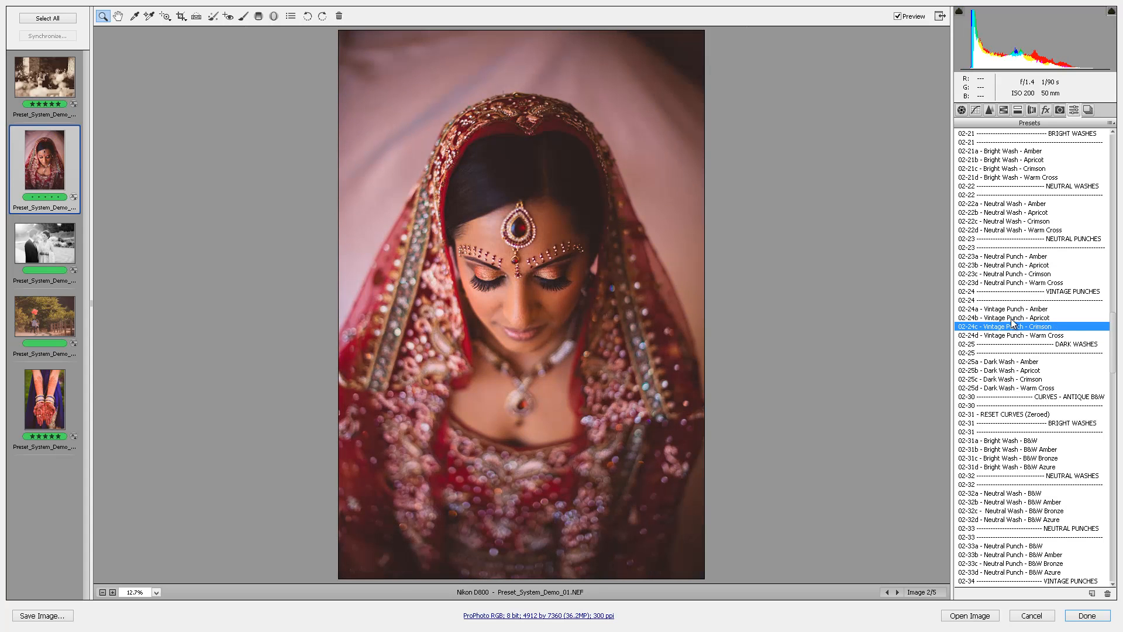
left_click(1012, 318)
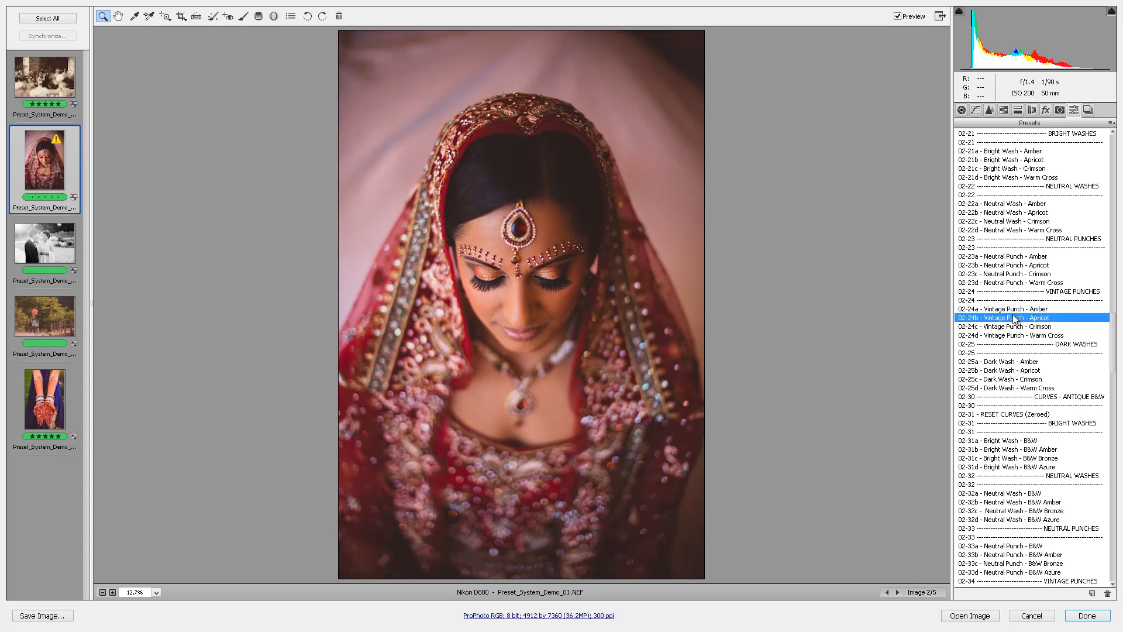
left_click(1025, 274)
left_click(1025, 265)
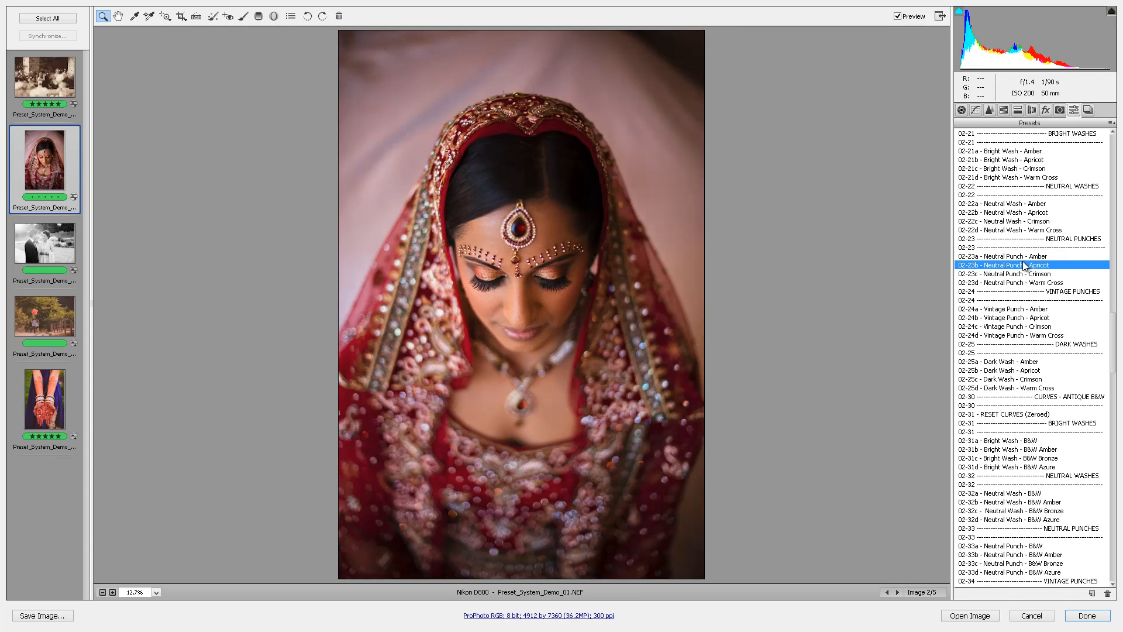
scroll(1021, 327, "down", 15)
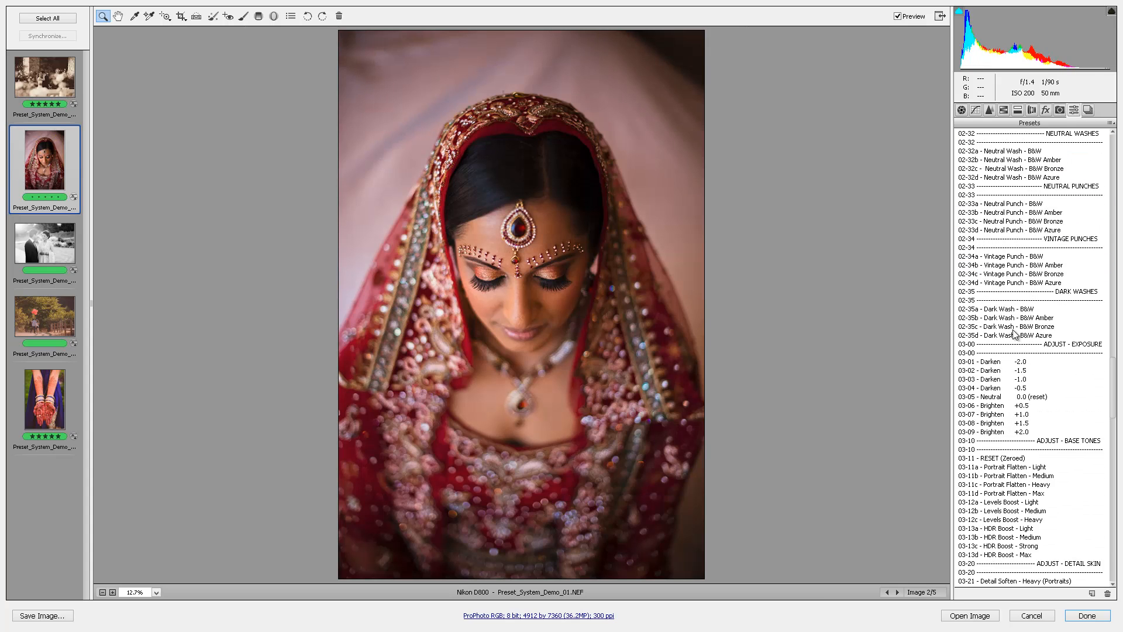
left_click(1018, 328)
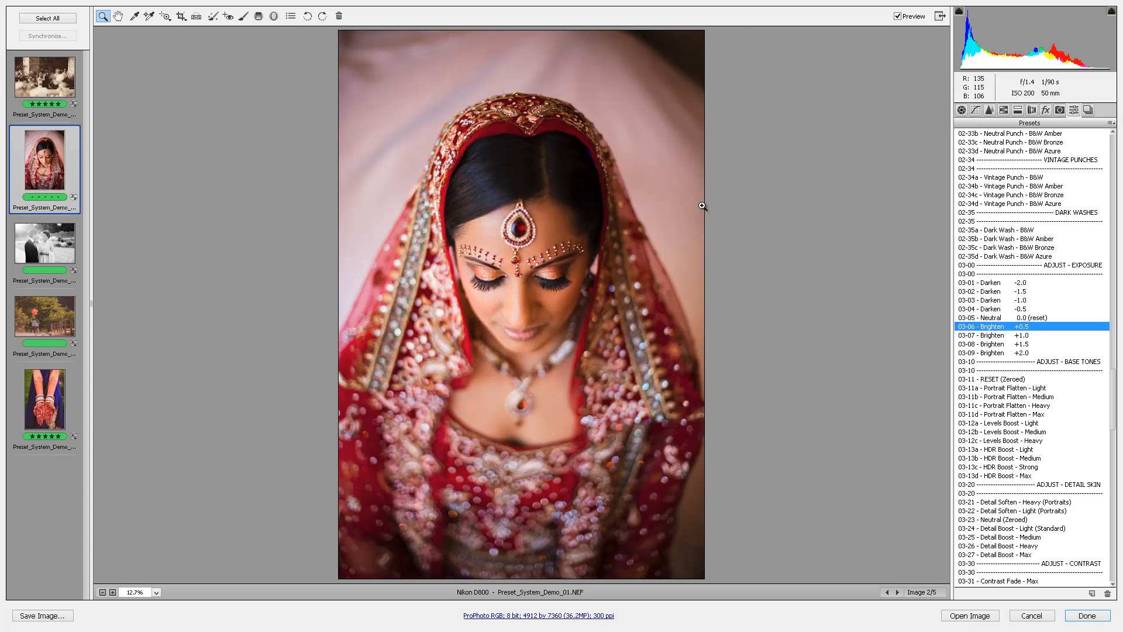
Try the 03-72b Radial - Light post-crop vignette on the bride portrait and apply 03-72c Radial - Medium.
scroll(1024, 347, "down", 10)
scroll(1023, 346, "down", 12)
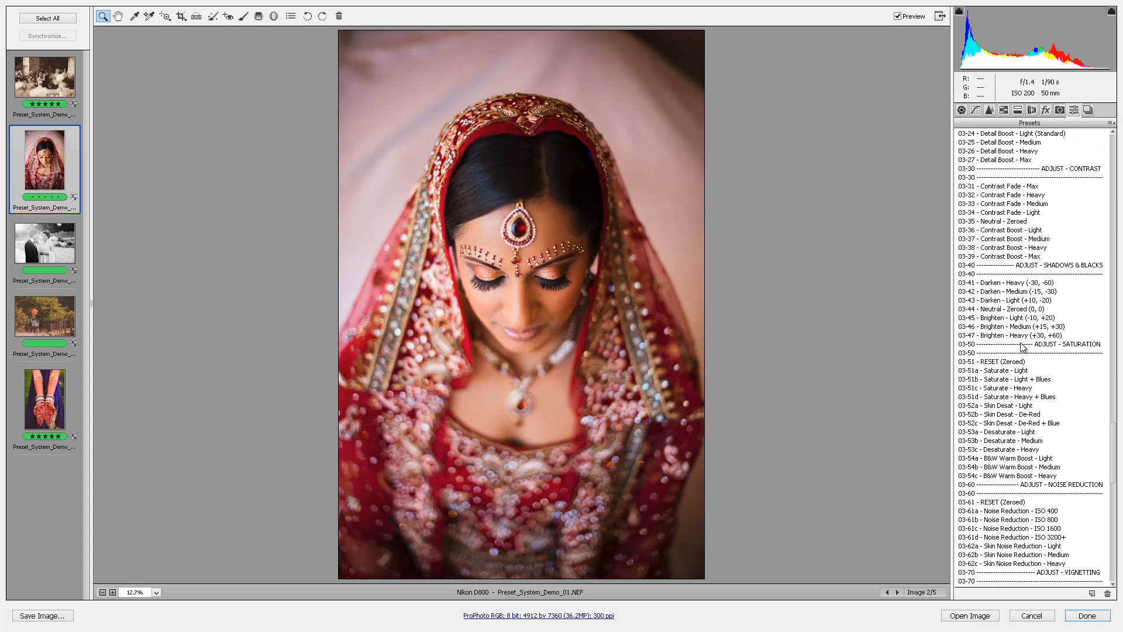
scroll(1022, 347, "down", 5)
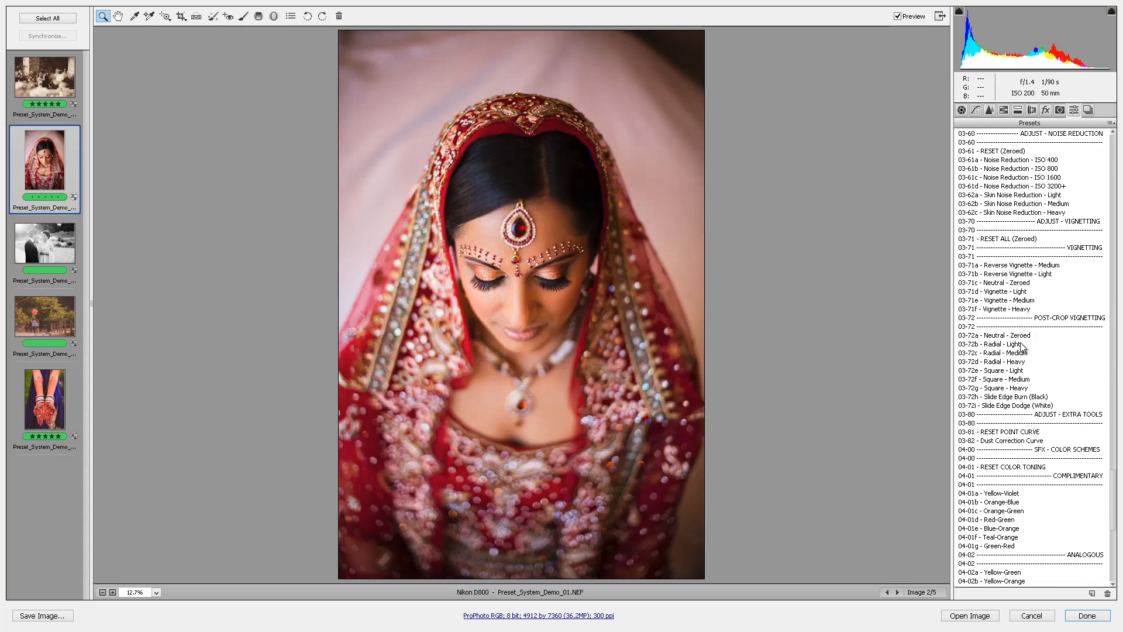
scroll(1021, 346, "down", 2)
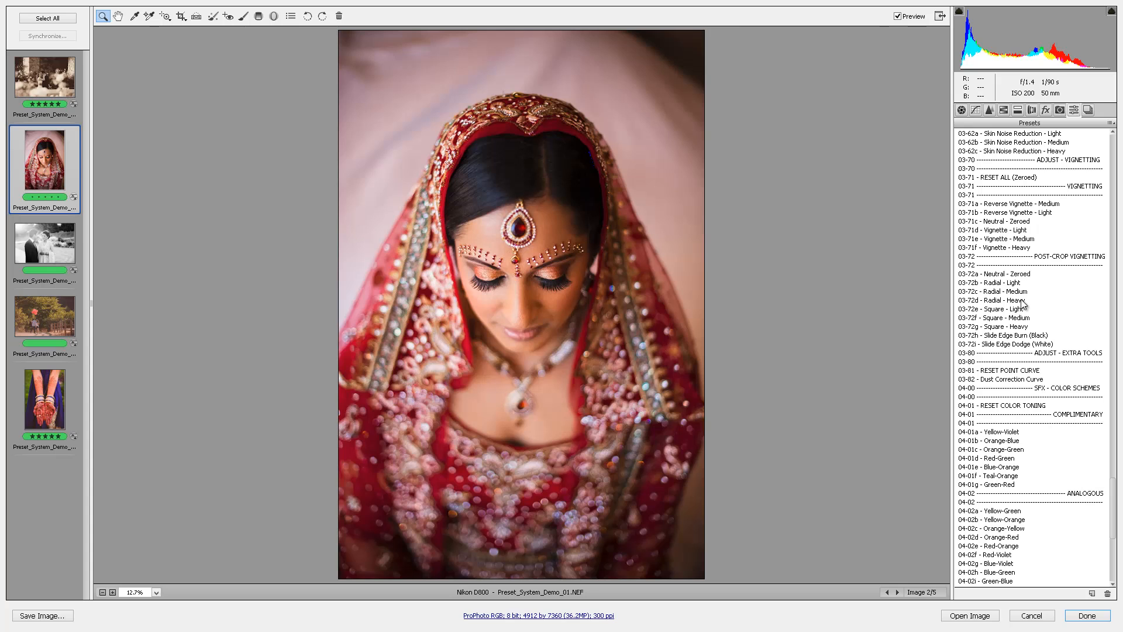
left_click_drag(1114, 497, 1120, 138)
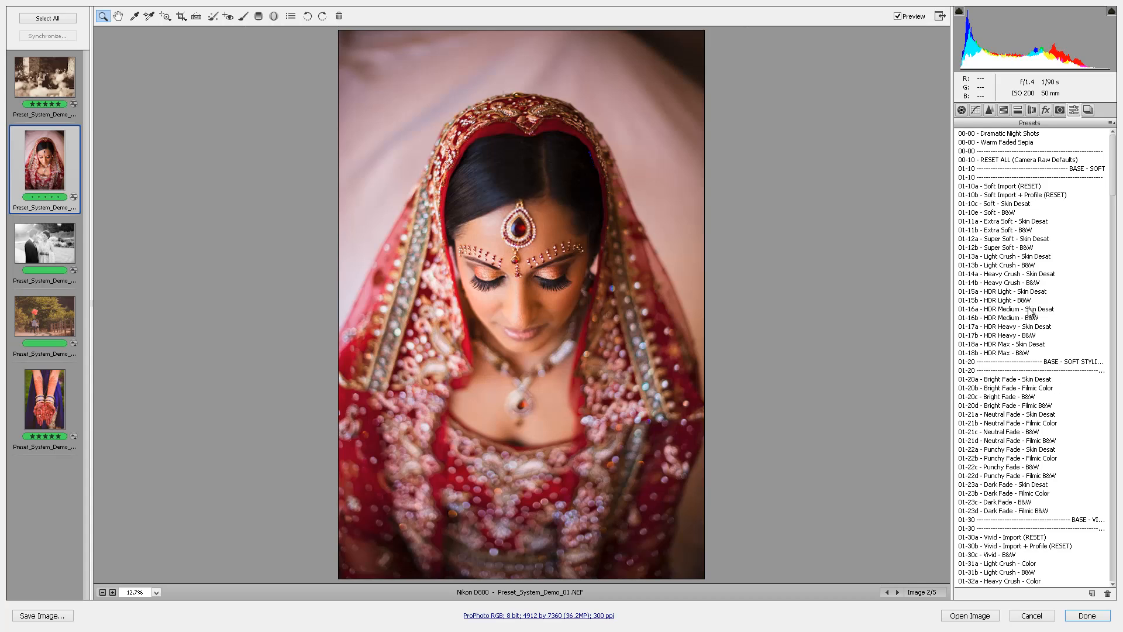
left_click_drag(1116, 191, 1108, 411)
mouse_move(1105, 414)
left_mouse_down()
mouse_move(1115, 462)
mouse_move(1119, 400)
mouse_move(1111, 420)
left_mouse_up()
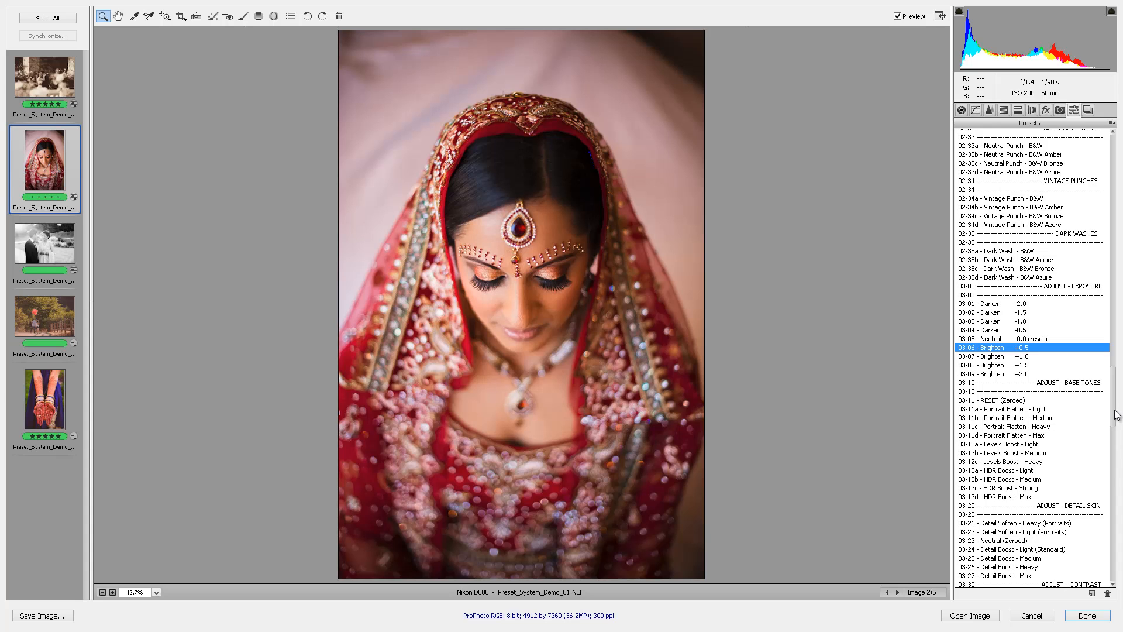
left_click_drag(1116, 414, 1096, 480)
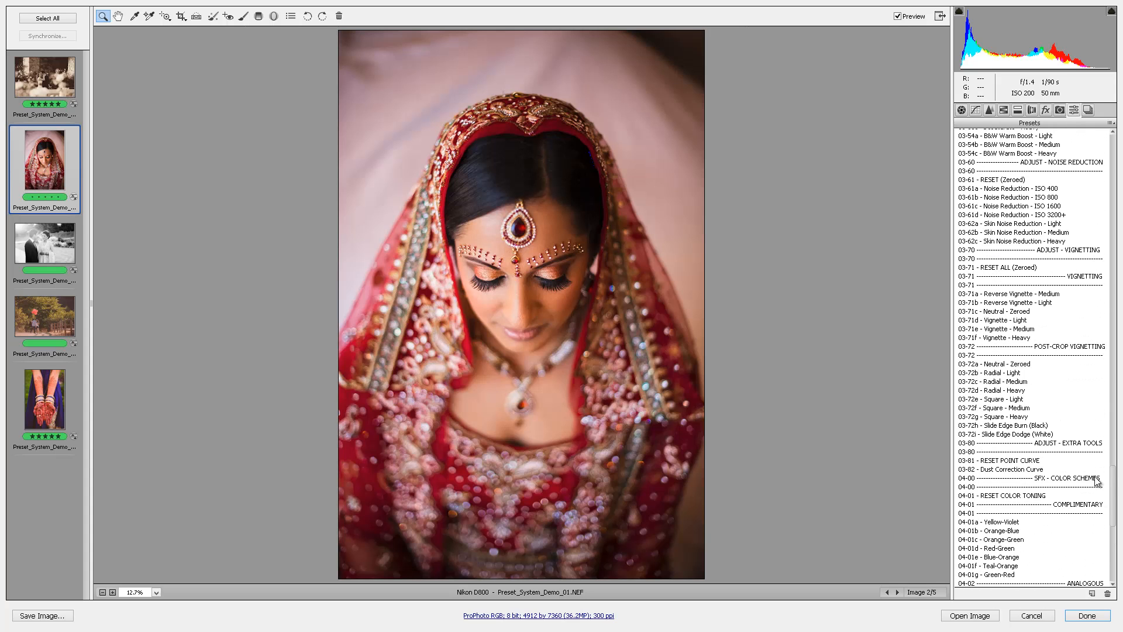
left_click(1013, 374)
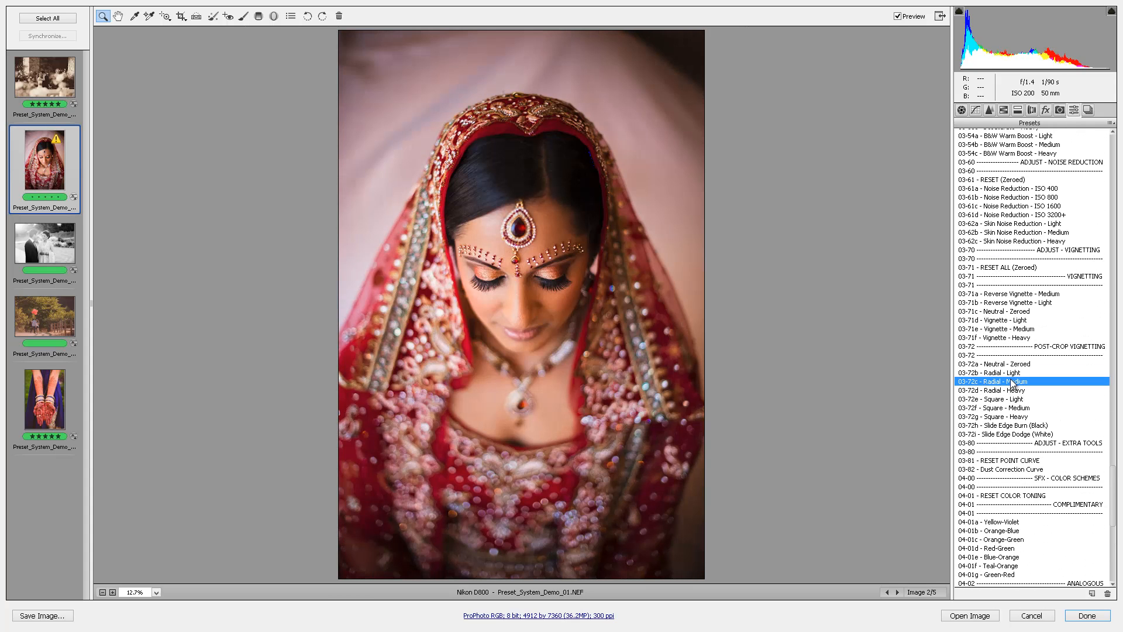
left_click(1013, 382)
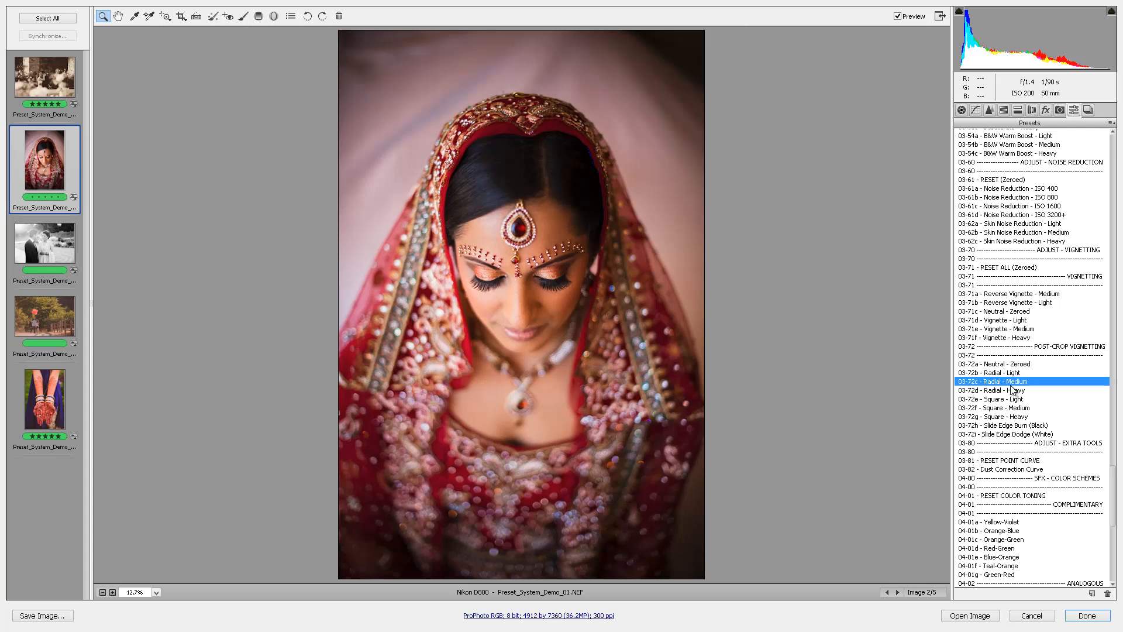
Paint over the bride's facial skin using the Adjustment Brush with the 21 Skin Softener setting at size 5.
key("k")
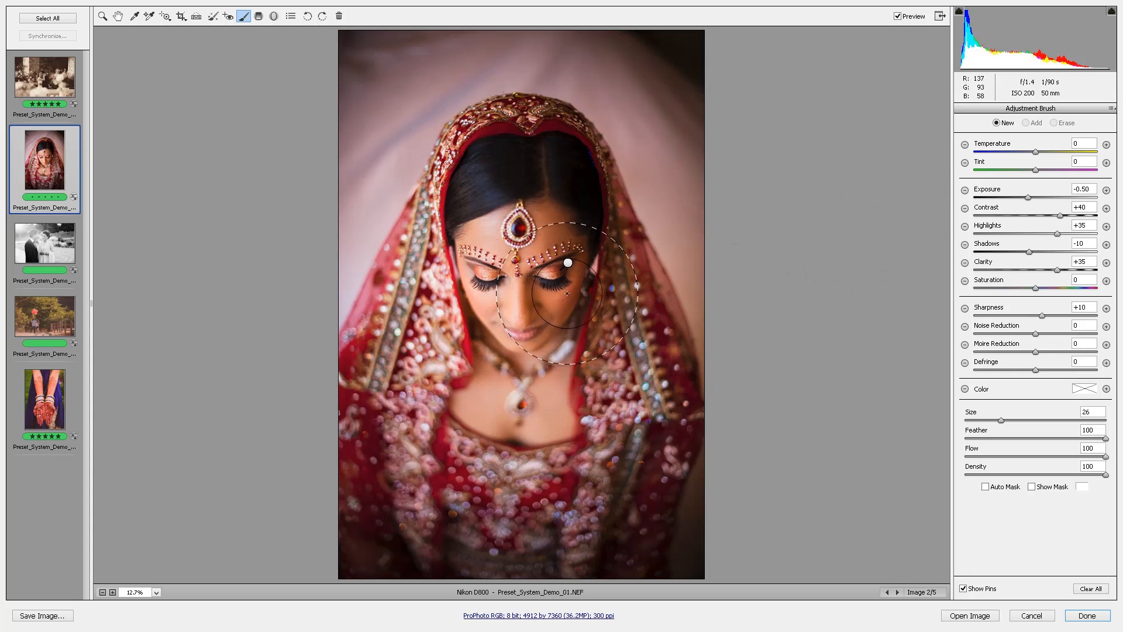
mouse_move(569, 271)
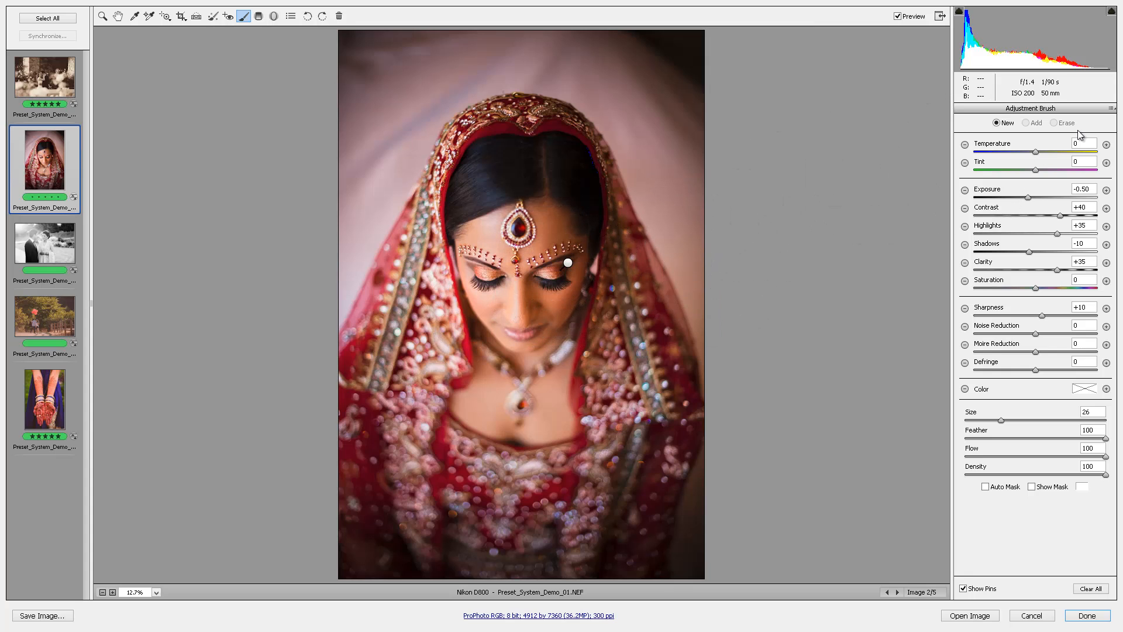
left_click(1113, 109)
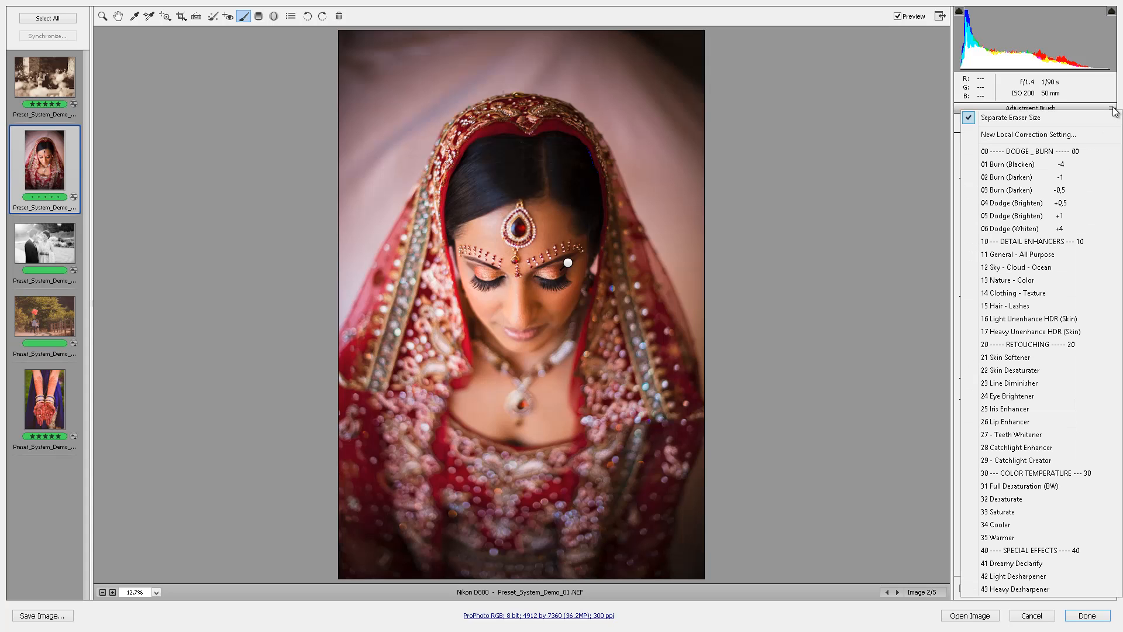
left_click(1021, 358)
key("bracketleft")
key("bracketleft")
key("bracketleft")
key("bracketleft")
key("bracketleft")
key("bracketleft")
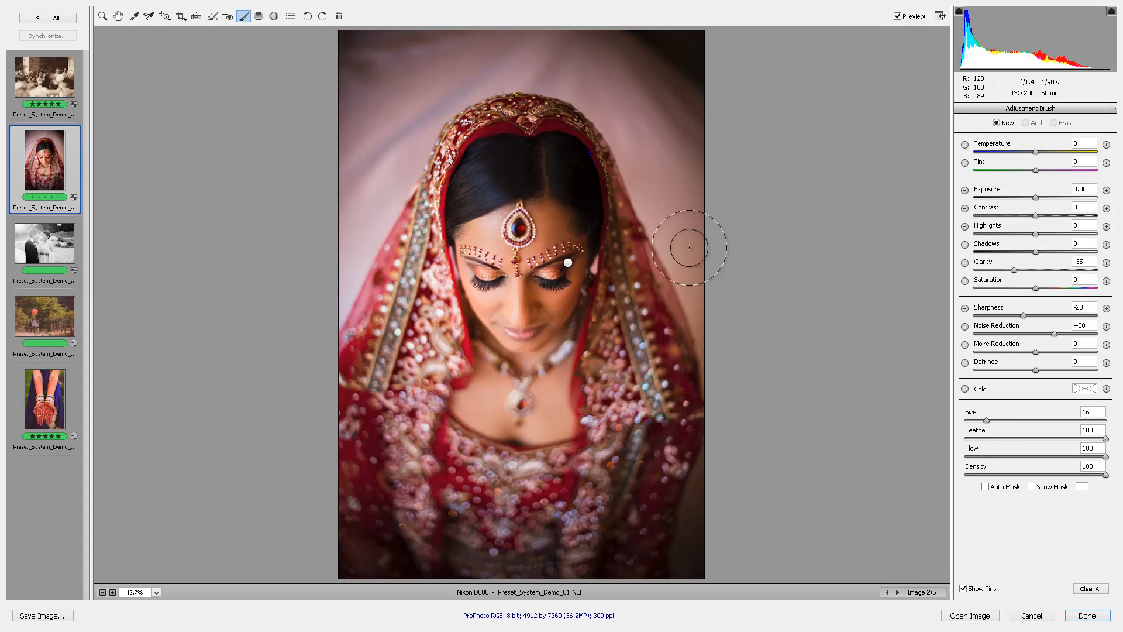
key("bracketleft")
key("bracketleft")
key("bracketleft")
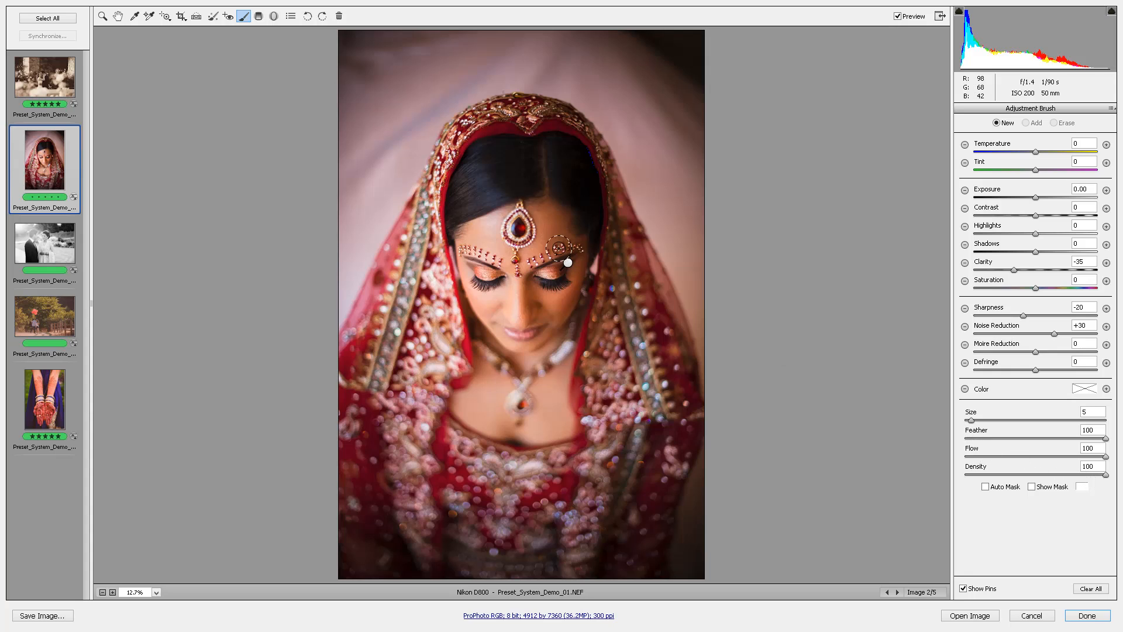
mouse_move(552, 249)
left_mouse_down()
mouse_move(553, 225)
mouse_move(542, 241)
mouse_move(547, 224)
mouse_move(530, 247)
mouse_move(498, 236)
mouse_move(495, 223)
mouse_move(476, 235)
mouse_move(519, 320)
mouse_move(473, 307)
left_mouse_up()
Paint a new Adjustment Brush with the 23 Line Diminisher setting over the bride's nose, mouth area and forehead.
left_click(1000, 125)
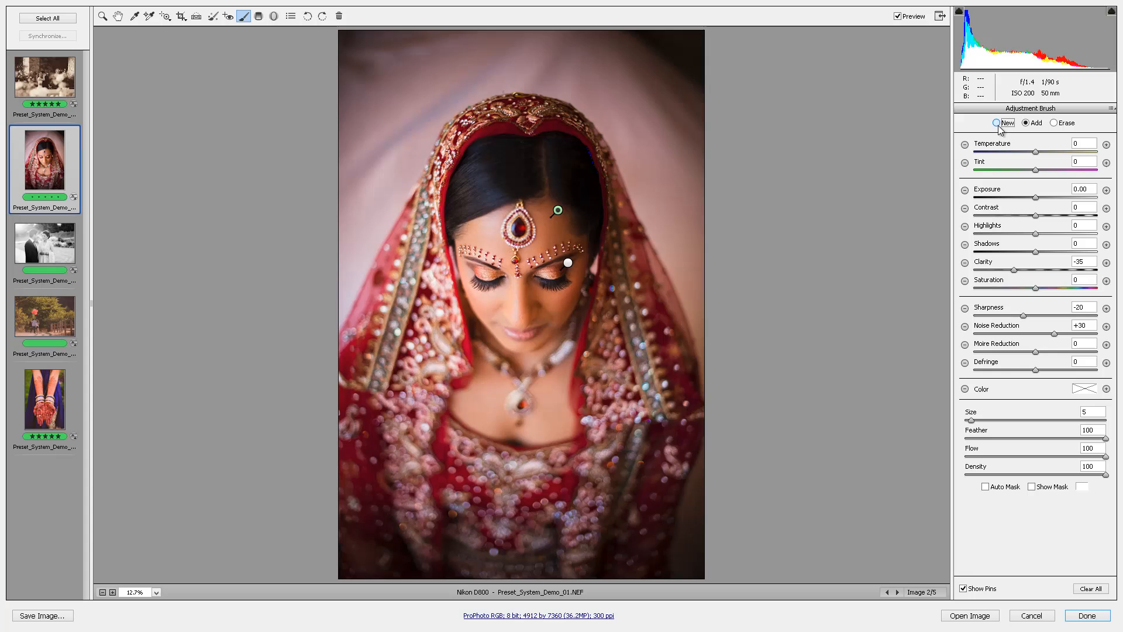
left_click(1112, 110)
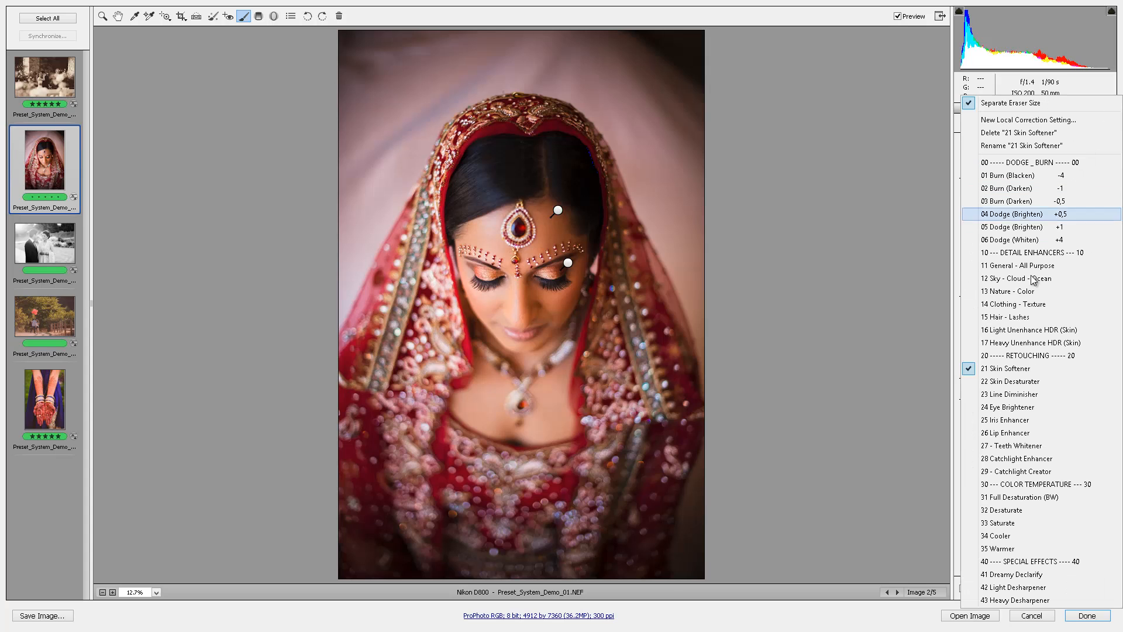
left_click(1018, 394)
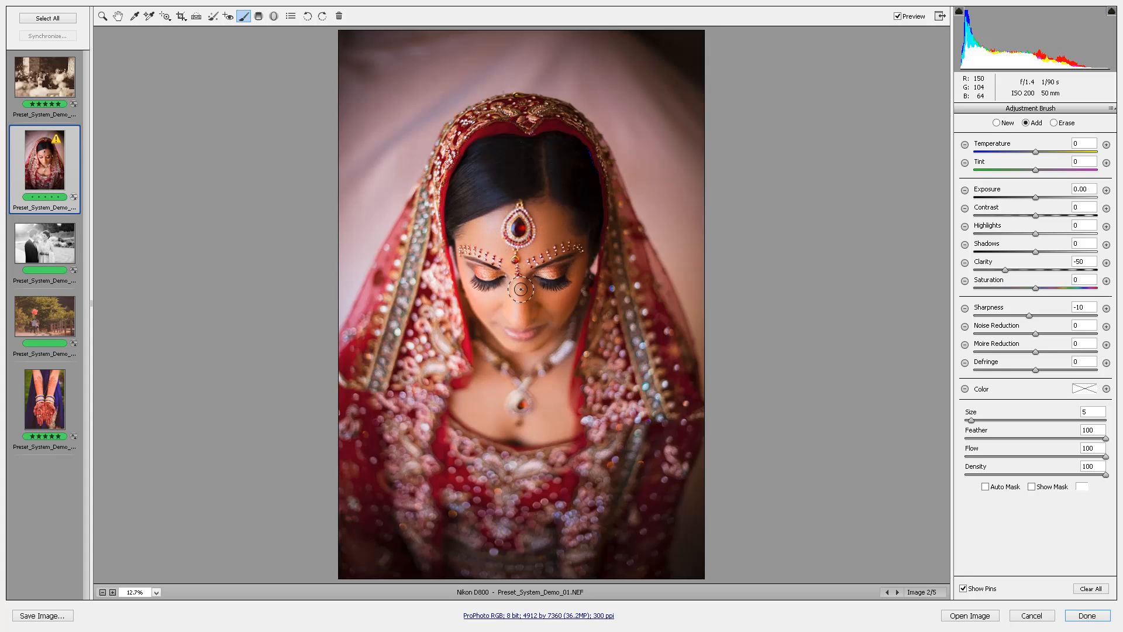
left_click_drag(521, 289, 528, 305)
mouse_move(537, 323)
left_mouse_down()
mouse_move(505, 313)
mouse_move(517, 323)
left_mouse_up()
mouse_move(475, 234)
left_mouse_down()
mouse_move(468, 218)
mouse_move(556, 207)
left_mouse_up()
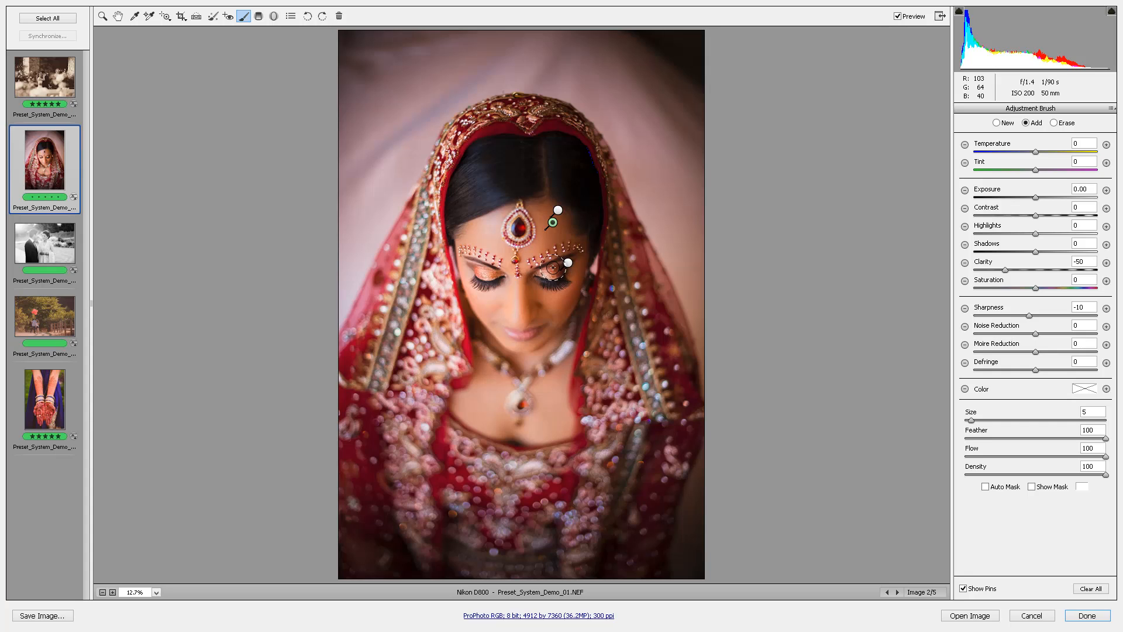
Reset the black-and-white couple photo to Camera Raw defaults, try 01-13a Light Crush - Skin Desat, and apply 01-14a Heavy Crush - Skin Desat.
left_click(37, 245)
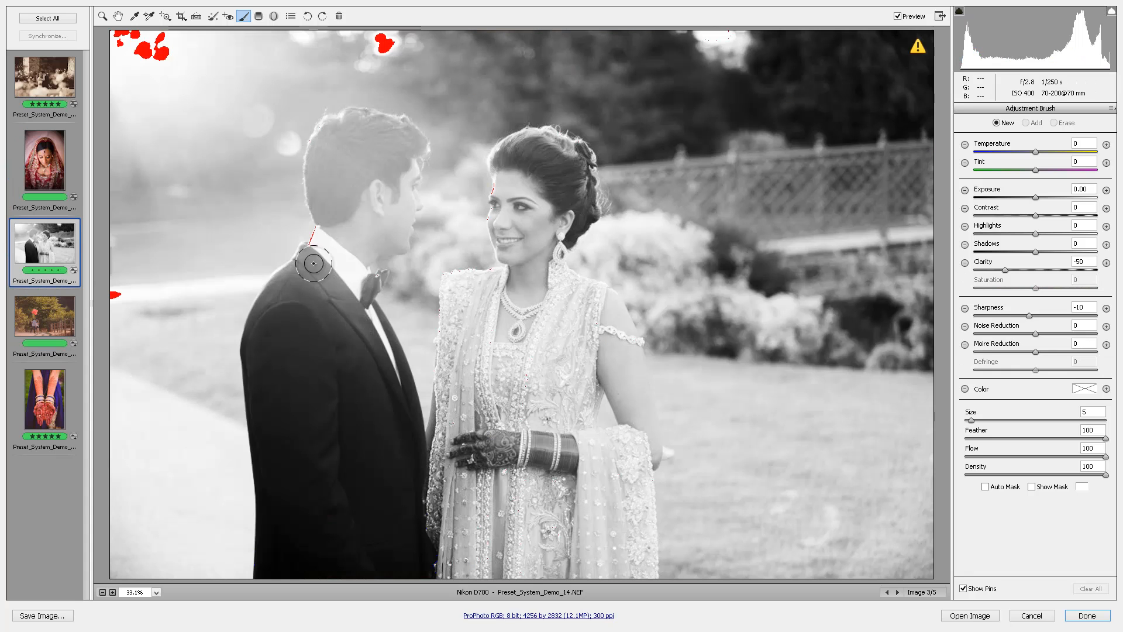
key("h")
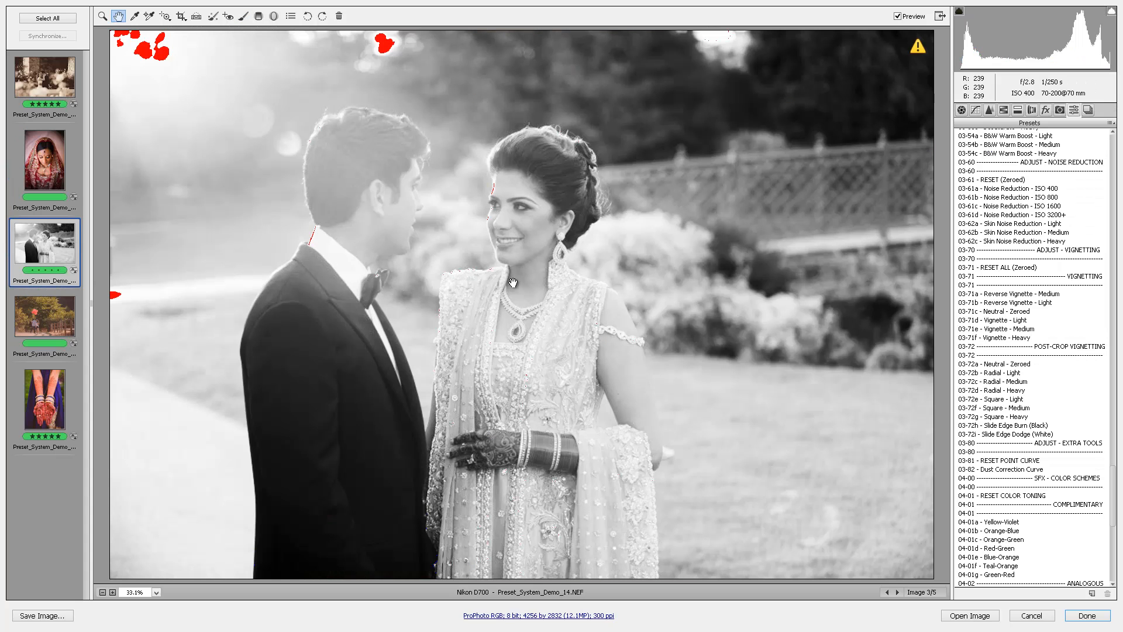
scroll(1071, 158, "up", 15)
scroll(1071, 159, "up", 15)
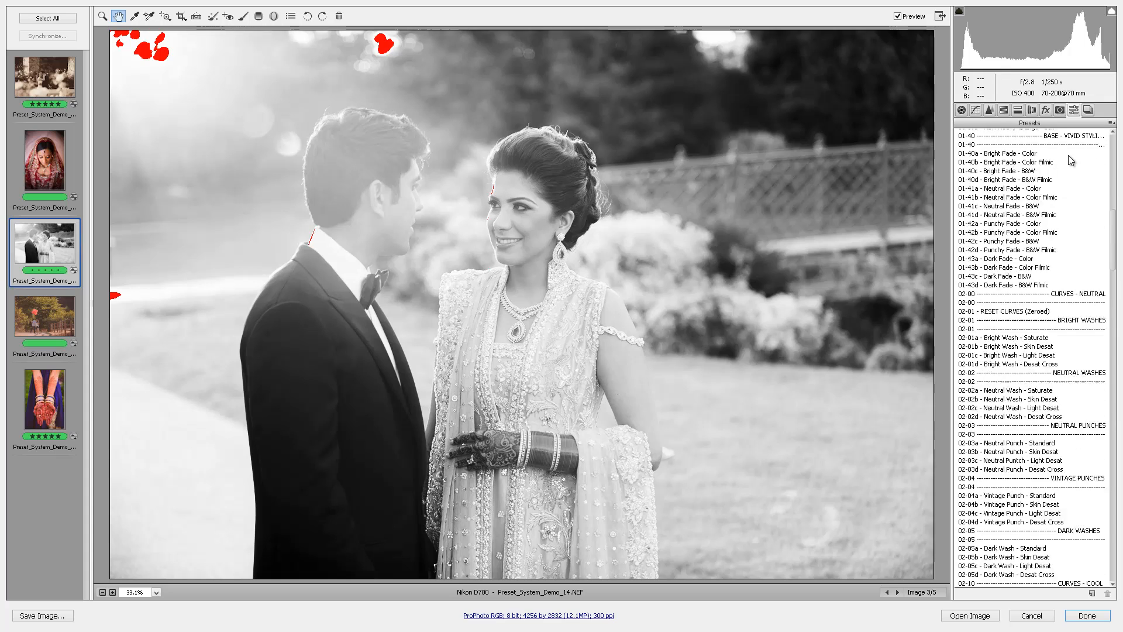
left_click(1036, 160)
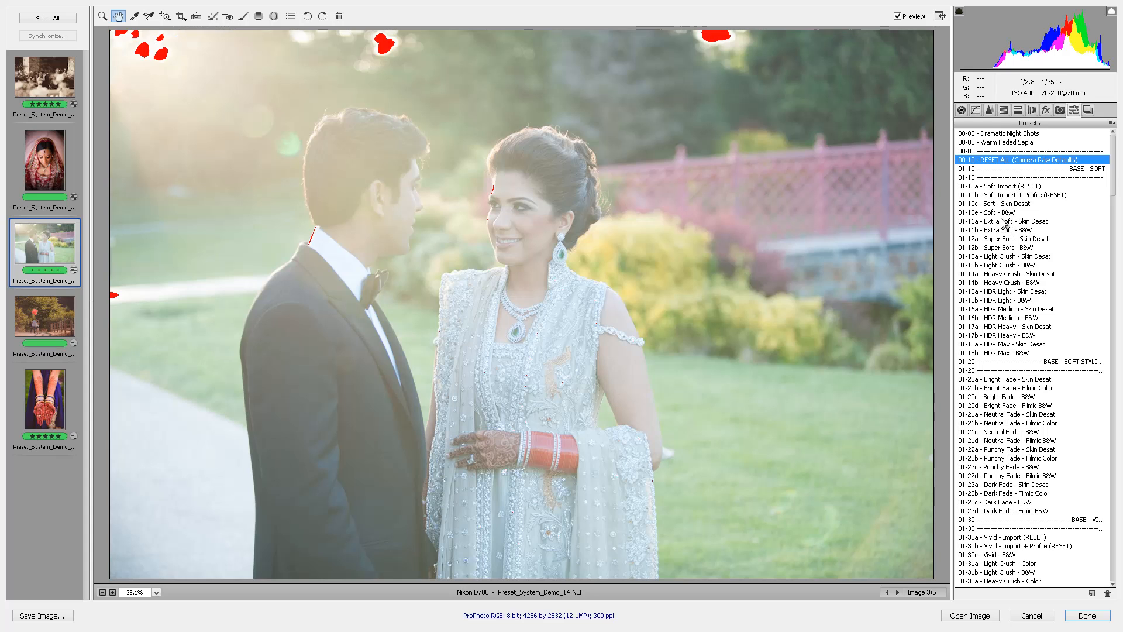
left_click(1000, 256)
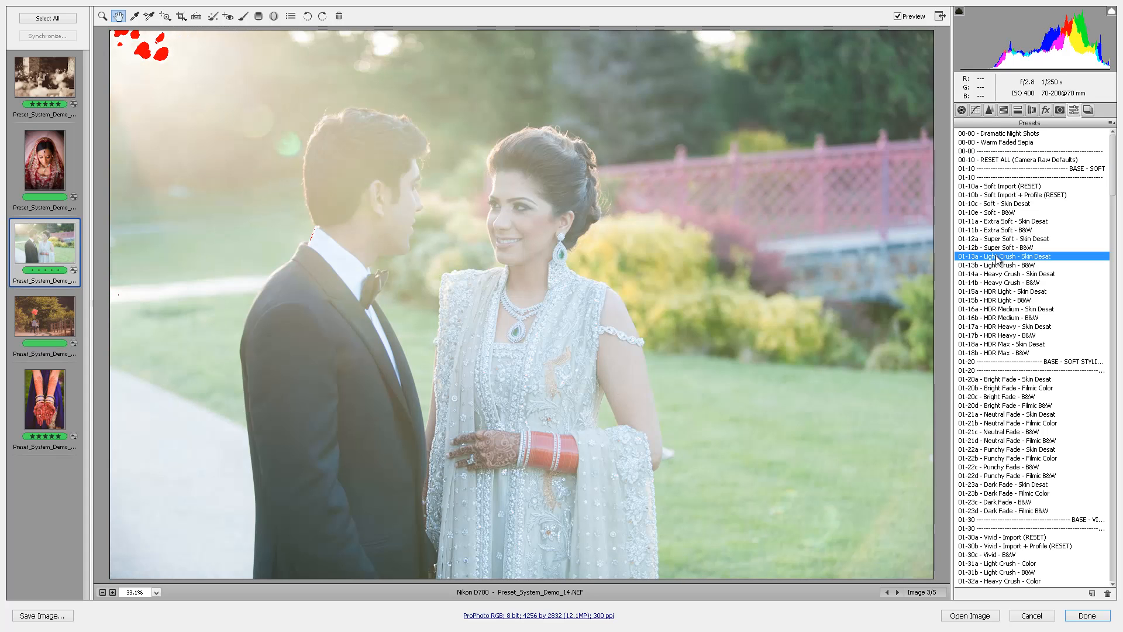
left_click(1002, 274)
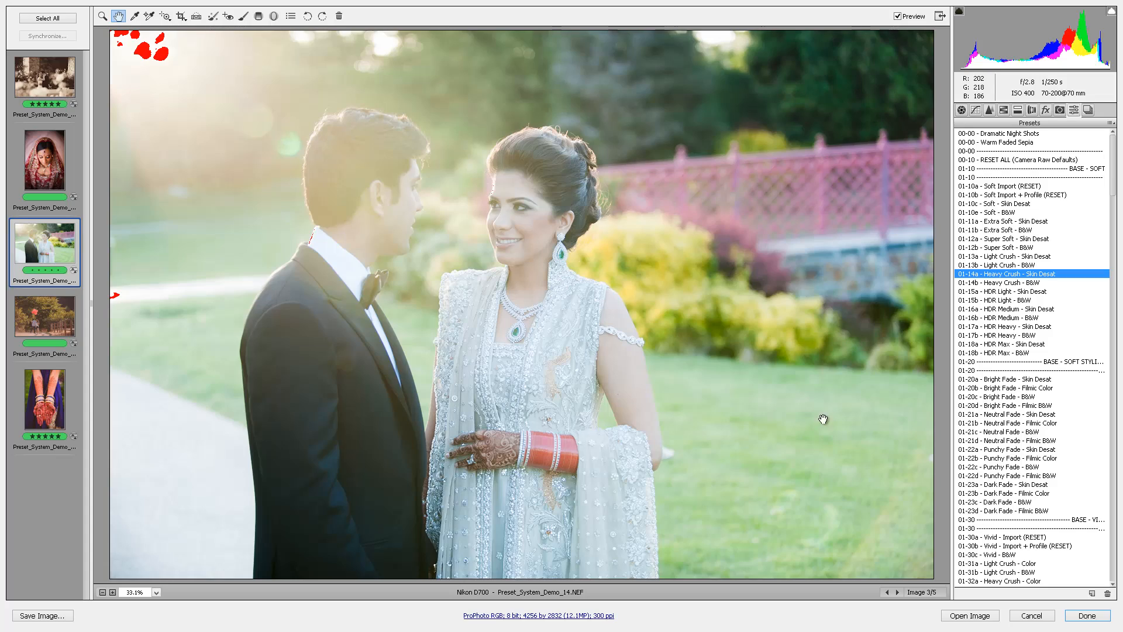
Try the 03-04 Darken -0.5 exposure preset on the couple photo and apply 03-03 Darken -1.0.
scroll(1076, 371, "down", 20)
scroll(1069, 372, "down", 20)
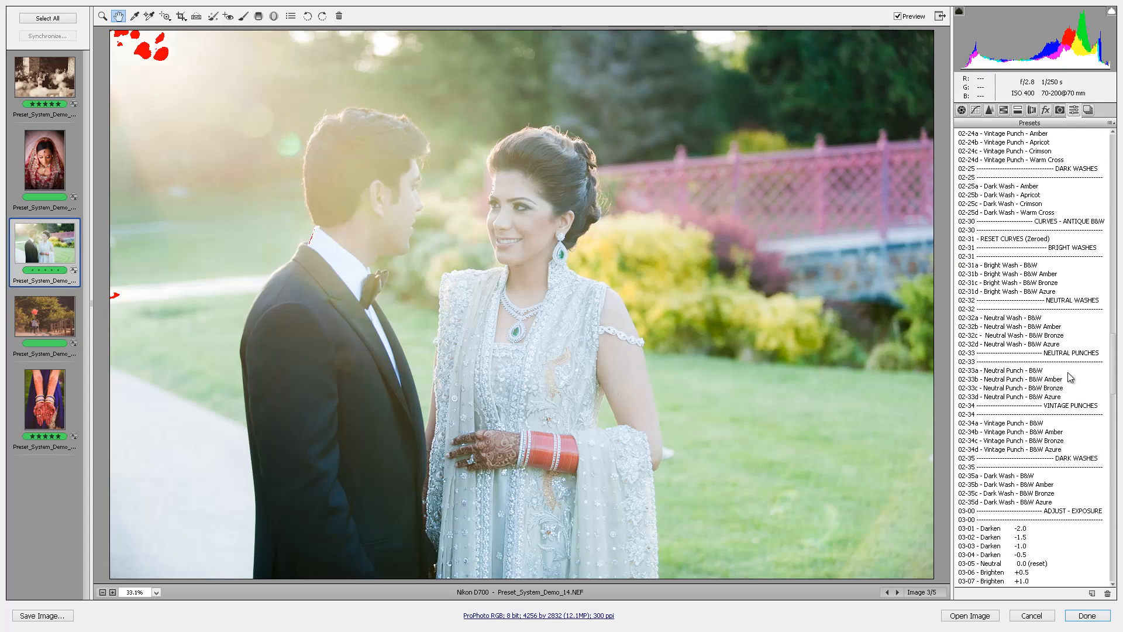
left_click(1025, 327)
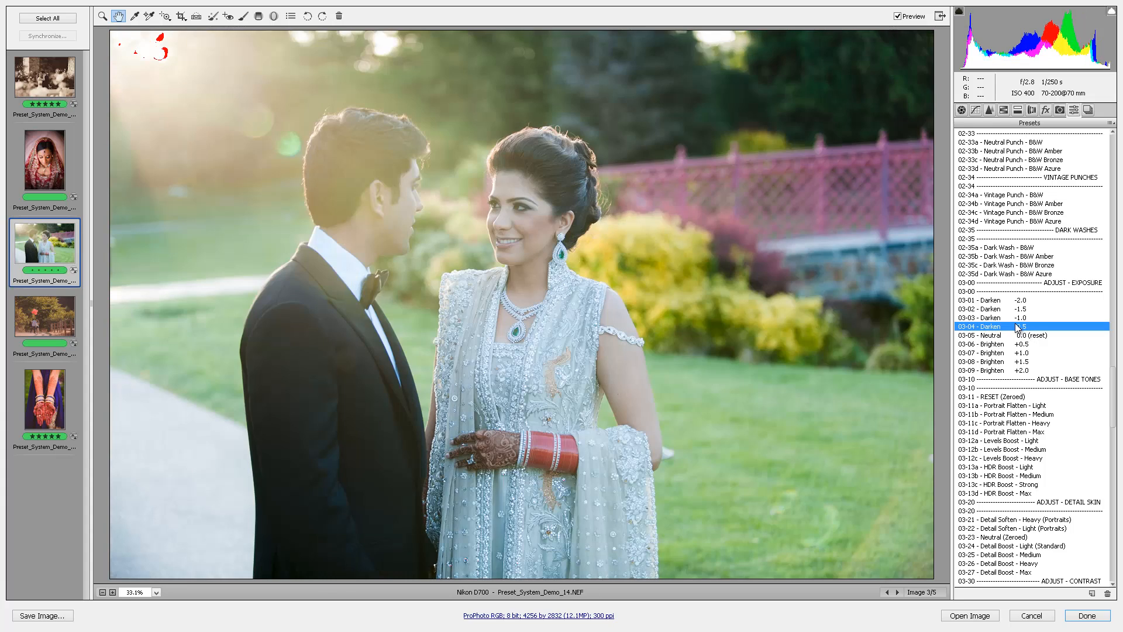
key("Up")
Try 01-13b Light Crush - B&W on the couple photo, apply 01-14b Heavy Crush - B&W, and check its basic adjustment settings.
scroll(1021, 298, "up", 20)
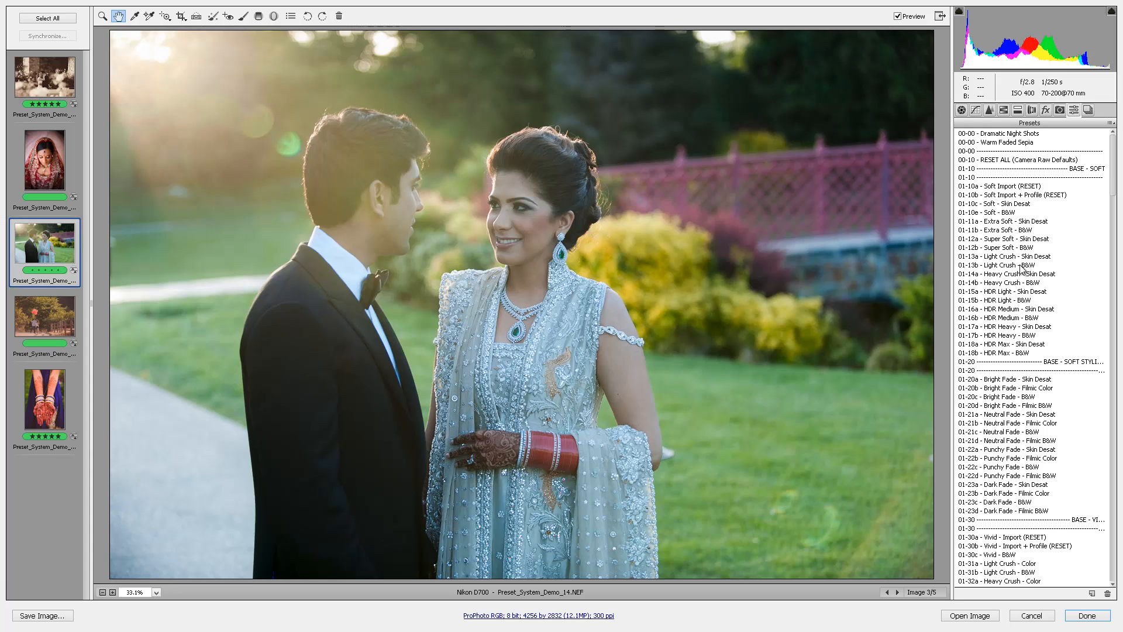
left_click(1021, 266)
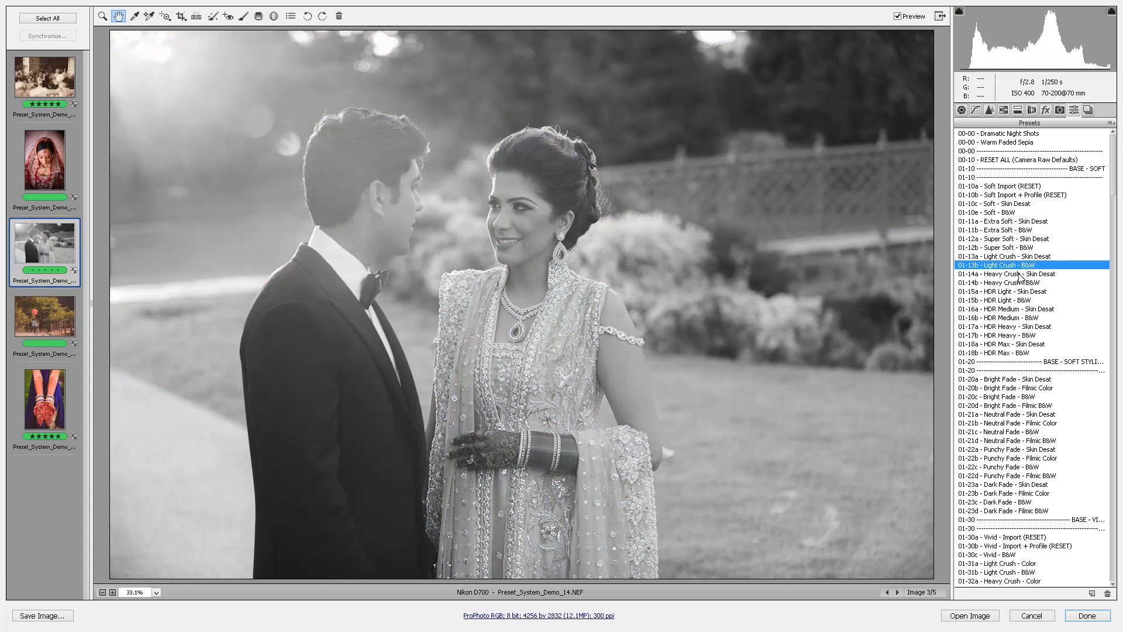
left_click(1018, 284)
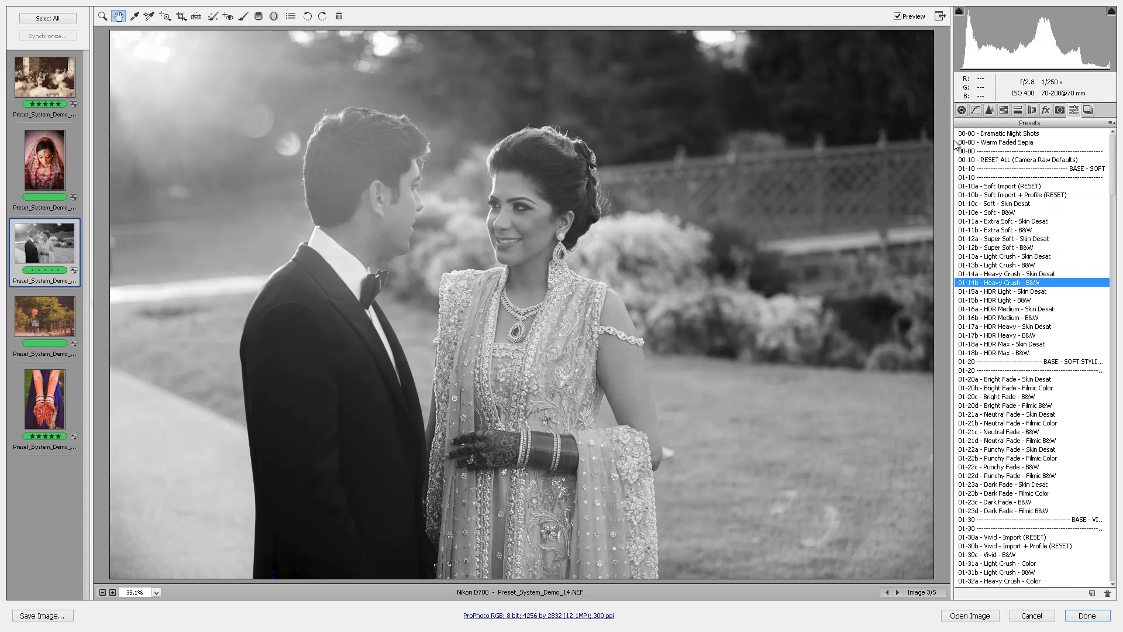
left_click(962, 110)
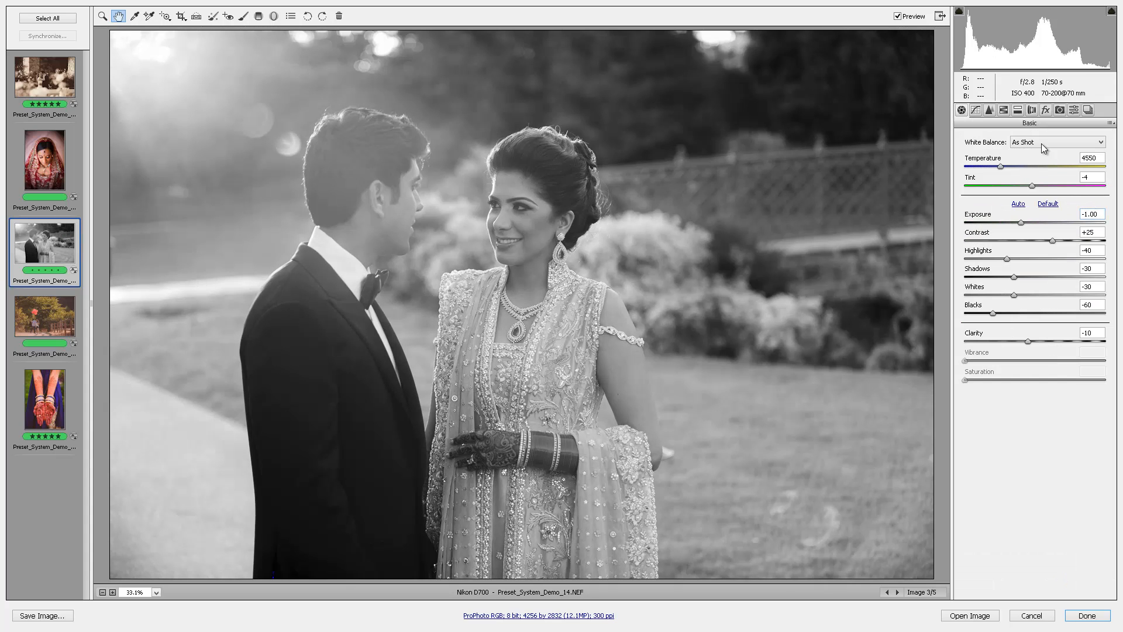
left_click(1074, 110)
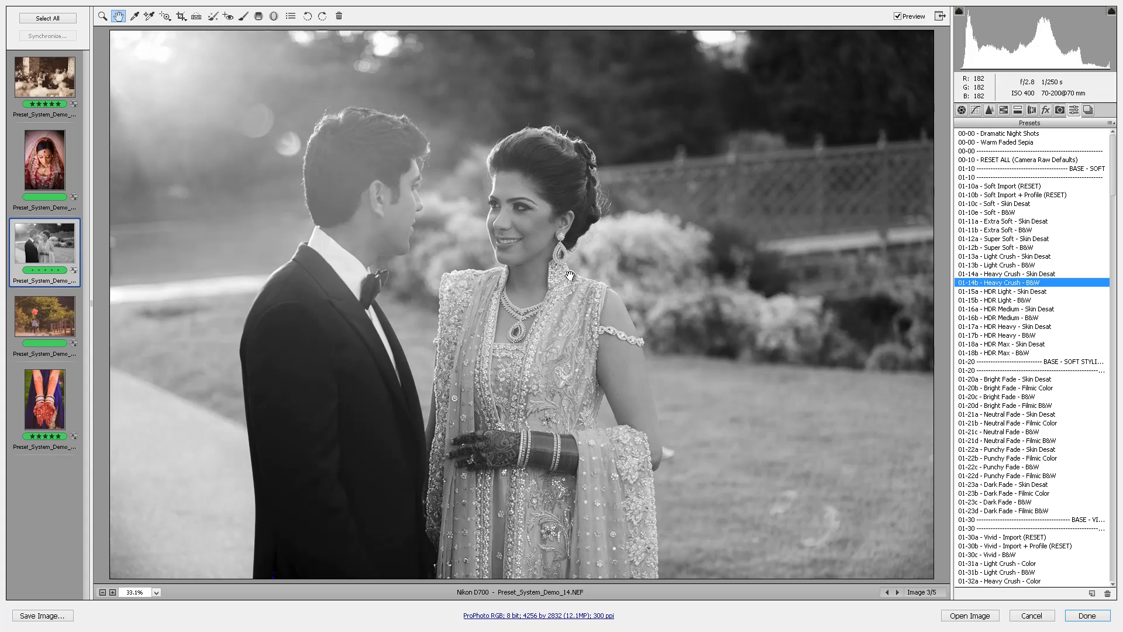
Try the B&W Warm Boost Light and Medium presets on the couple photo and apply 03-54c B&W Warm Boost - Heavy.
scroll(1107, 294, "down", 20)
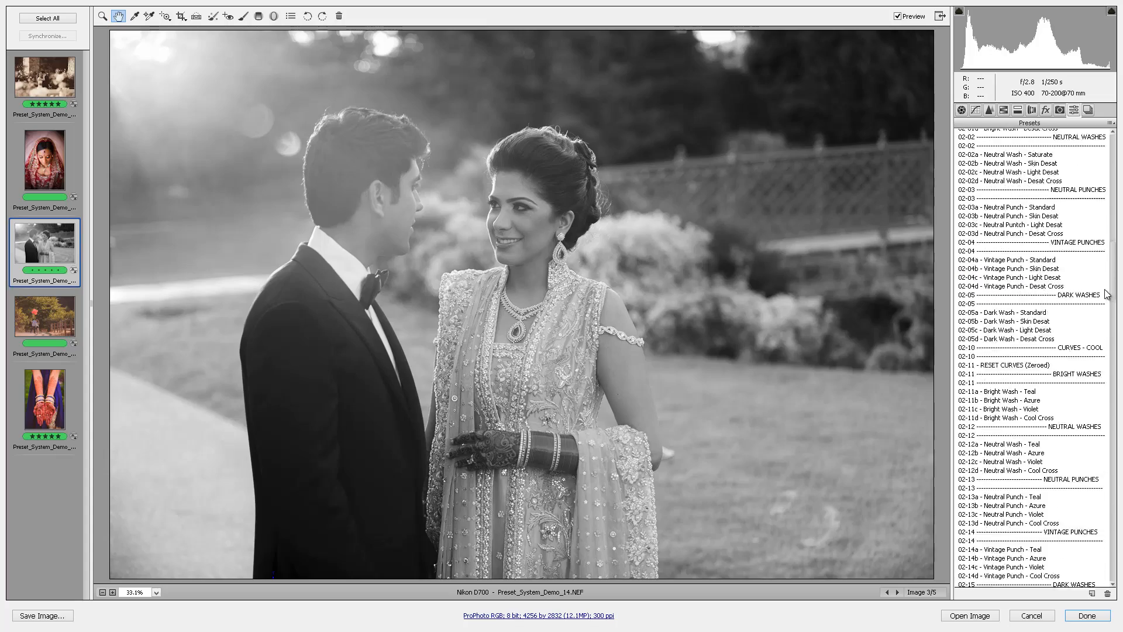
scroll(1107, 294, "down", 20)
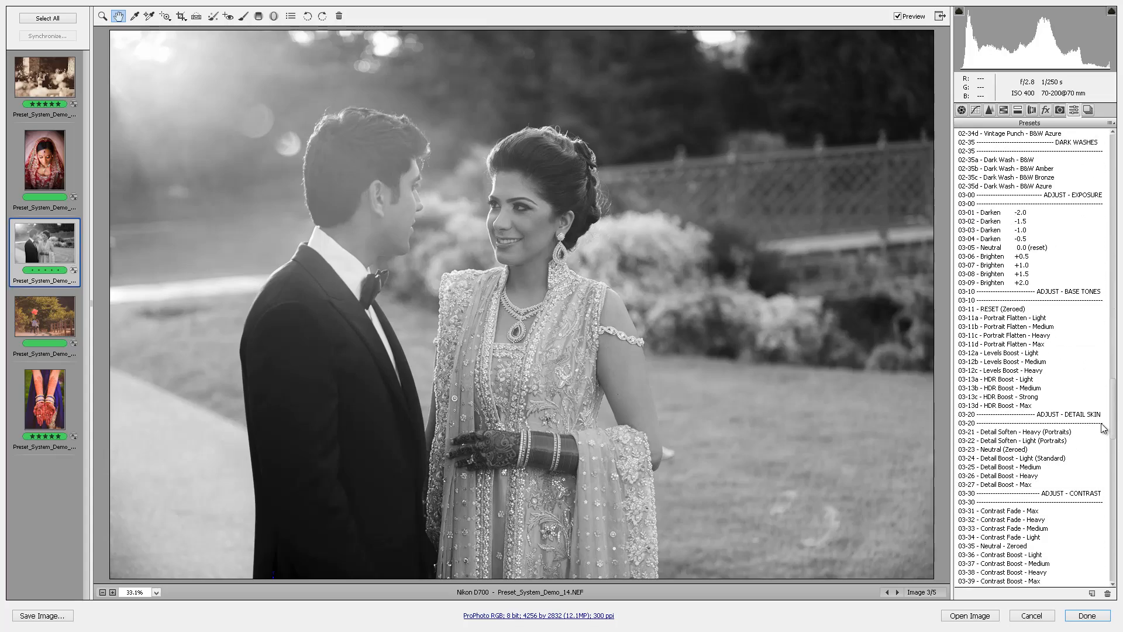
scroll(1103, 427, "down", 9)
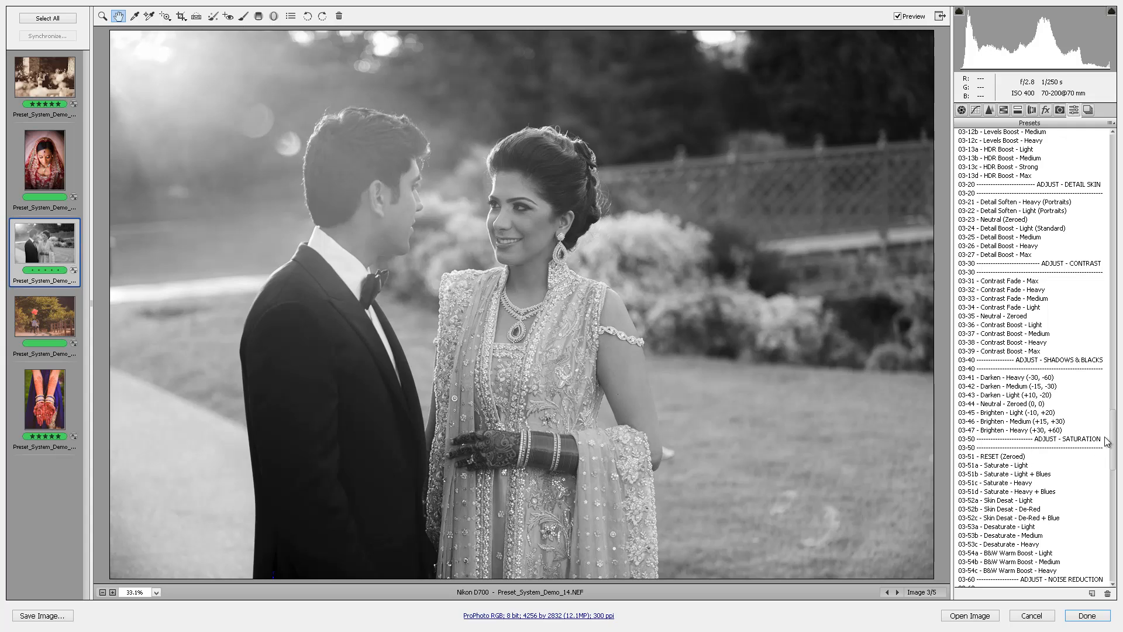
left_click_drag(1113, 432, 1113, 449)
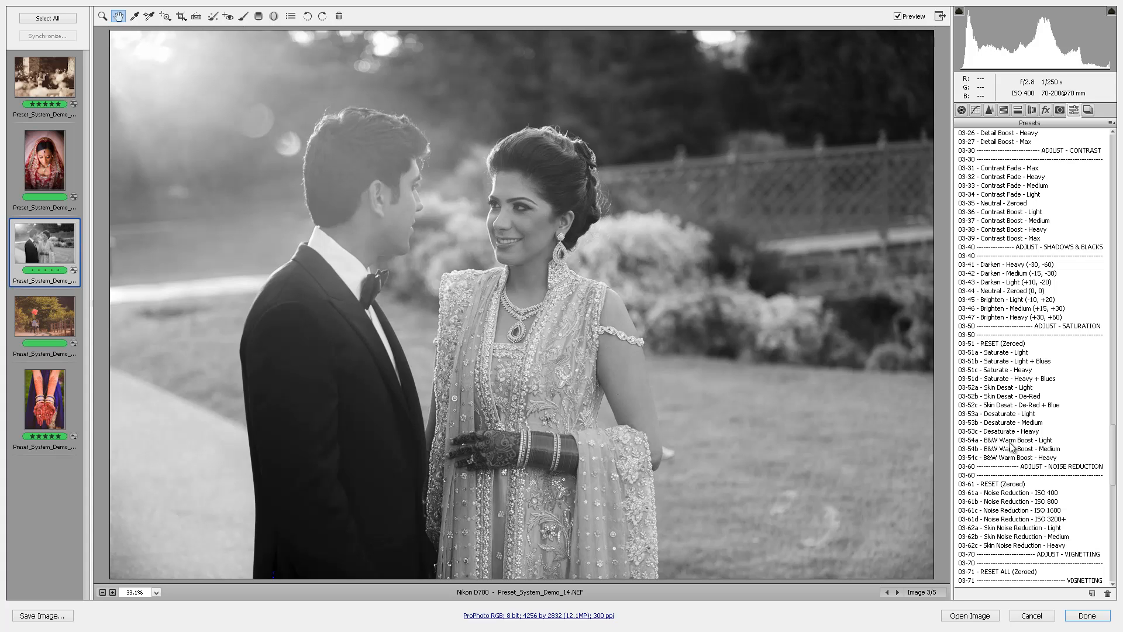
left_click(1010, 442)
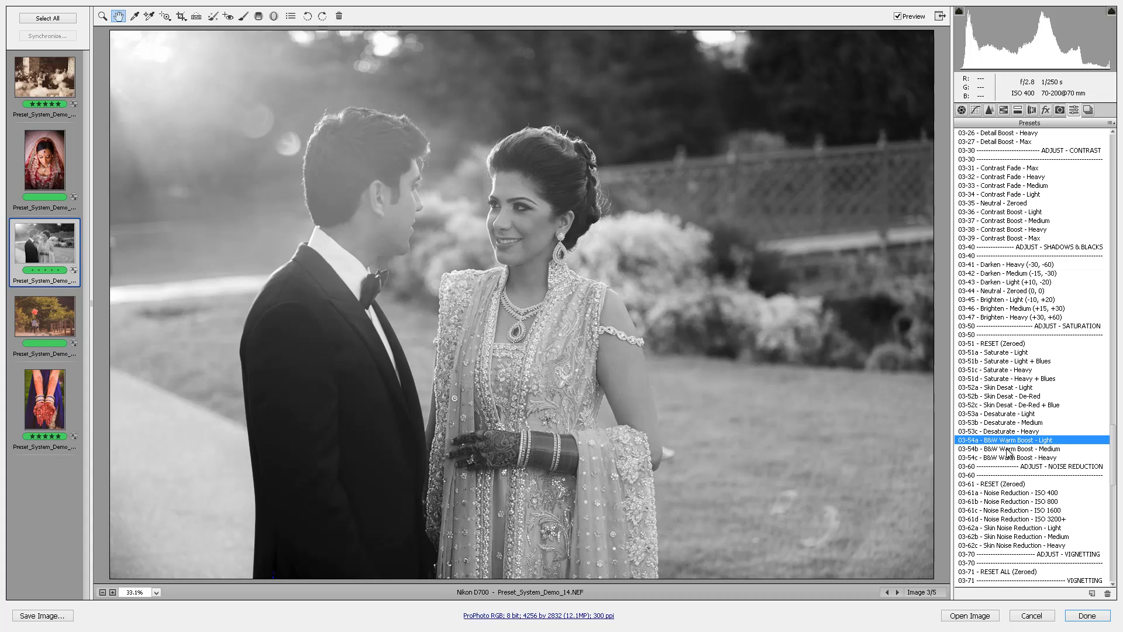
left_click(1009, 449)
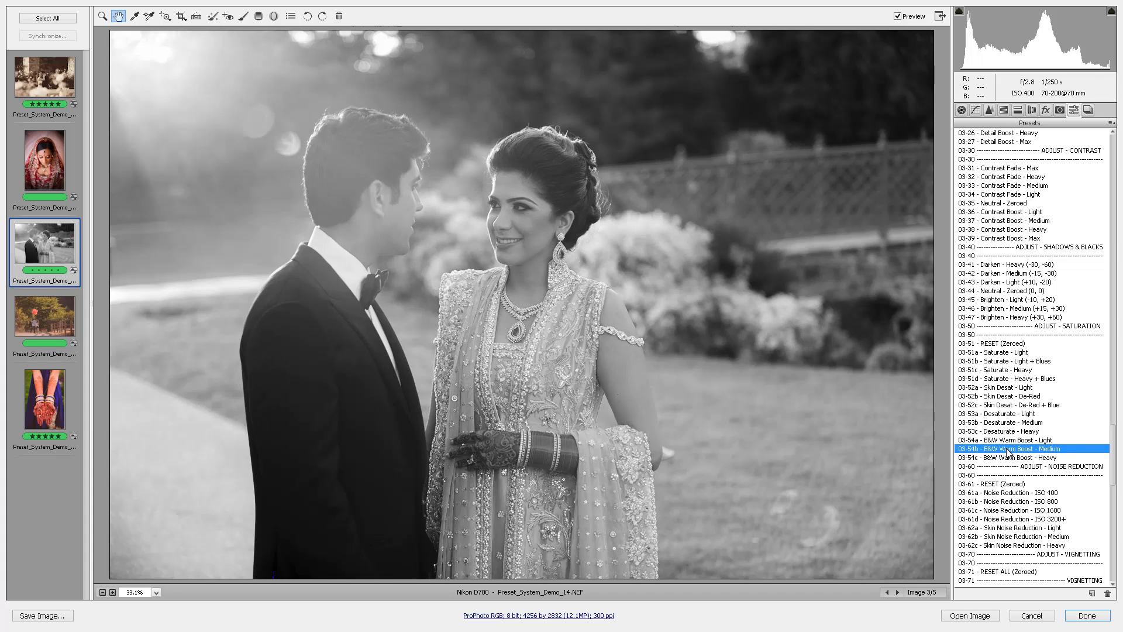
left_click(1005, 458)
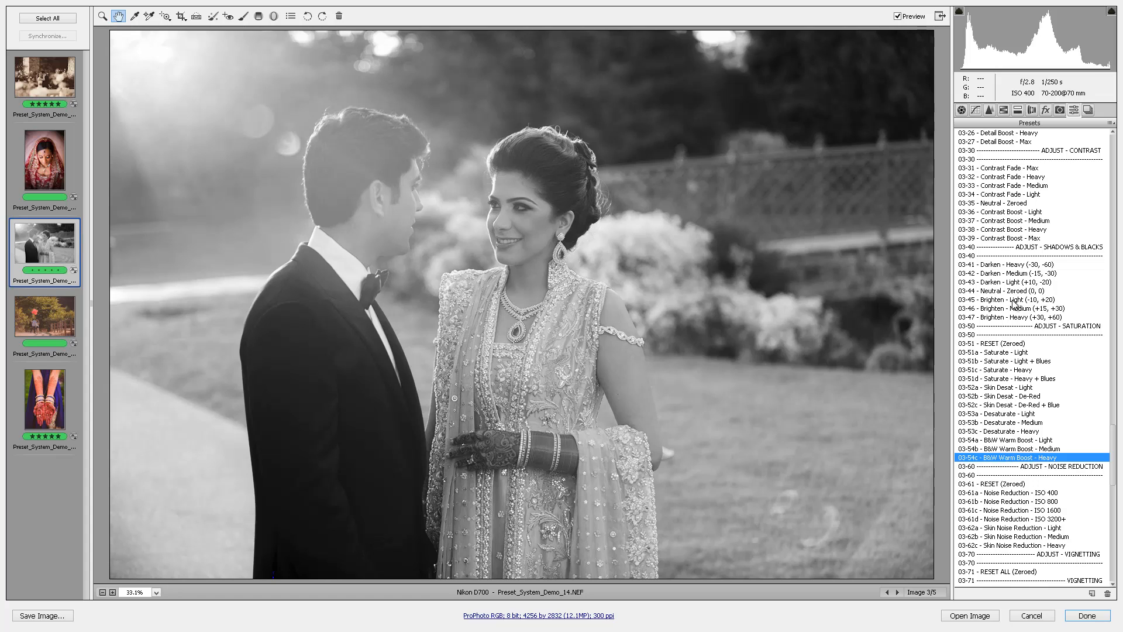
Adjust the couple photo's grayscale mix to Reds +31, Oranges +44 and Yellows +21.
left_click(1004, 111)
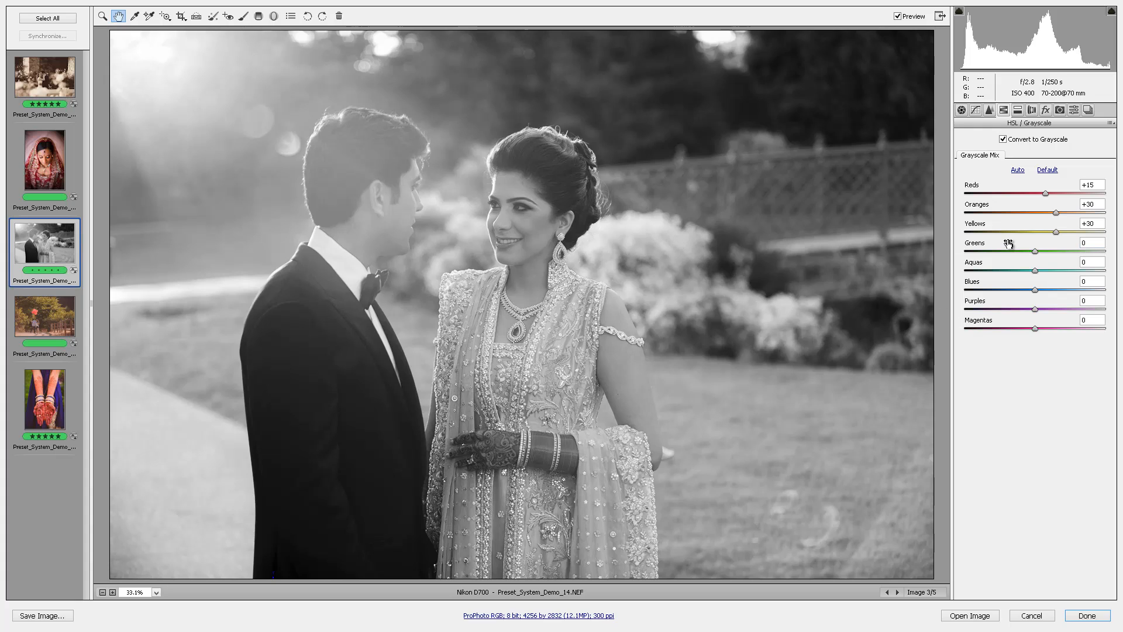
mouse_move(1056, 233)
left_mouse_down()
mouse_move(1058, 214)
mouse_move(1080, 215)
mouse_move(1062, 197)
mouse_move(1066, 214)
left_mouse_up()
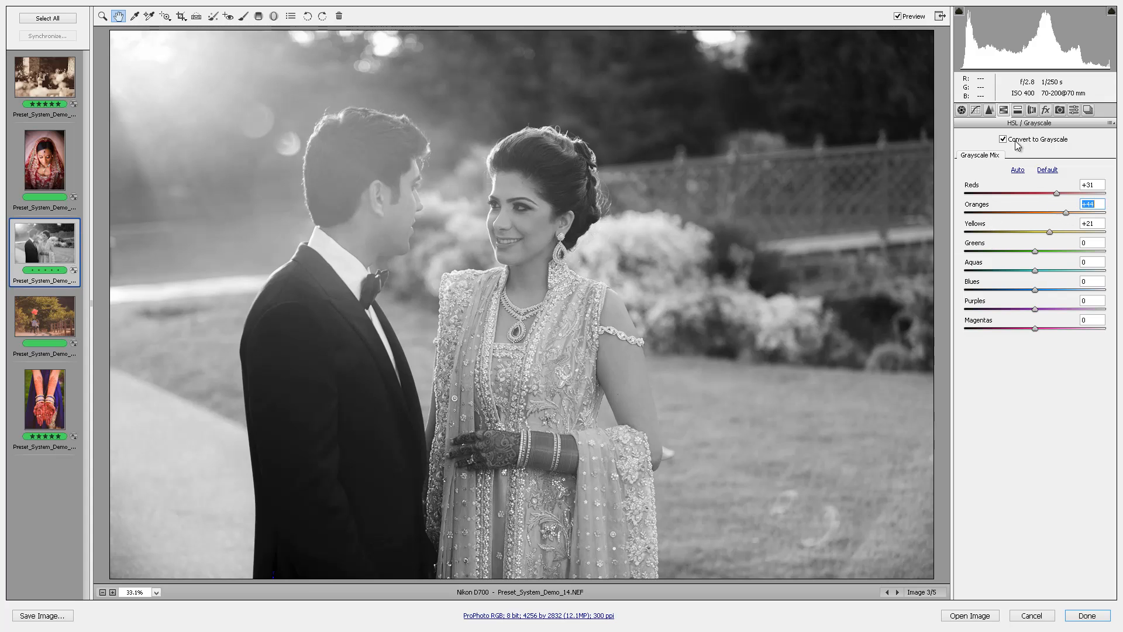
Apply the 02-33a Neutral Punch - B&W curve preset to the couple photo and check its grayscale mix.
left_click(1074, 110)
scroll(1091, 283, "down", 8)
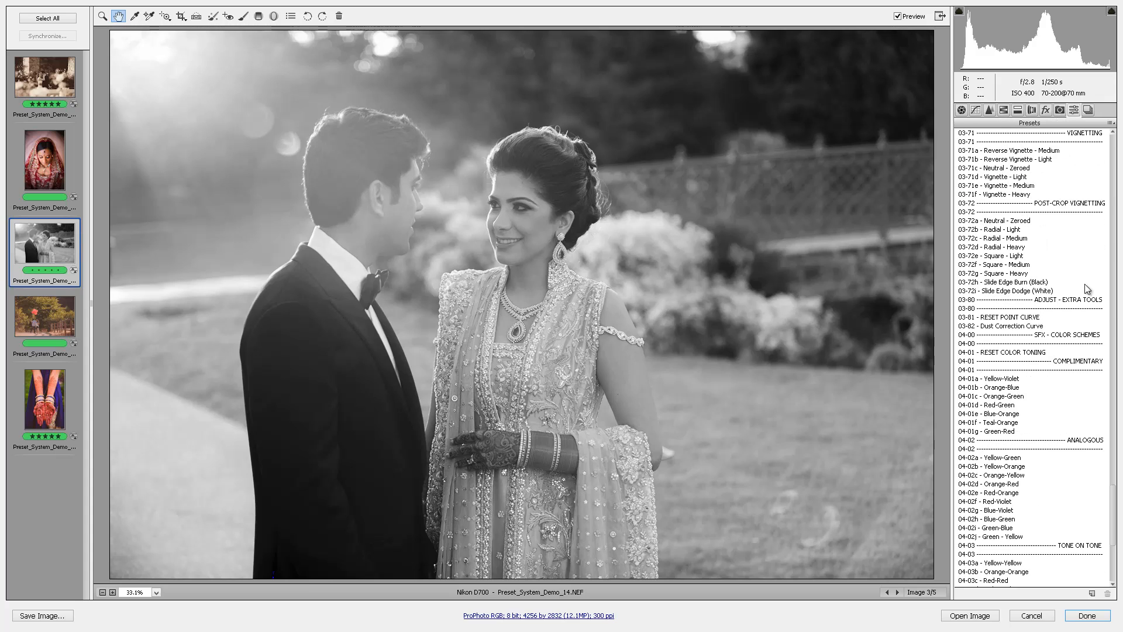
scroll(1095, 308, "up", 10)
left_click_drag(1111, 462, 1108, 391)
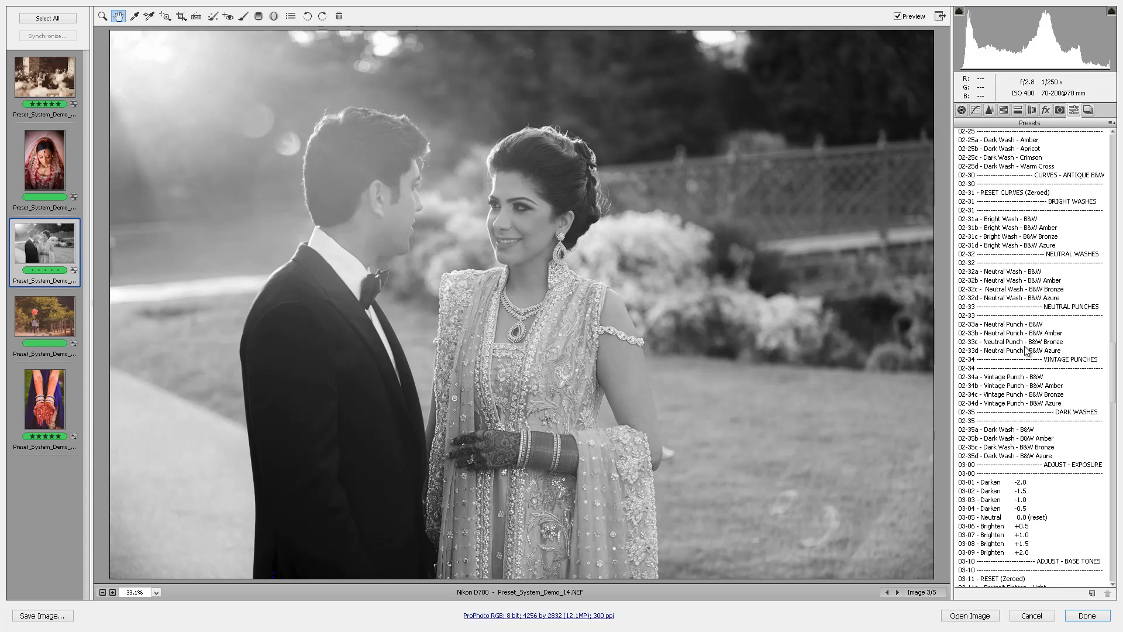
left_click(1025, 325)
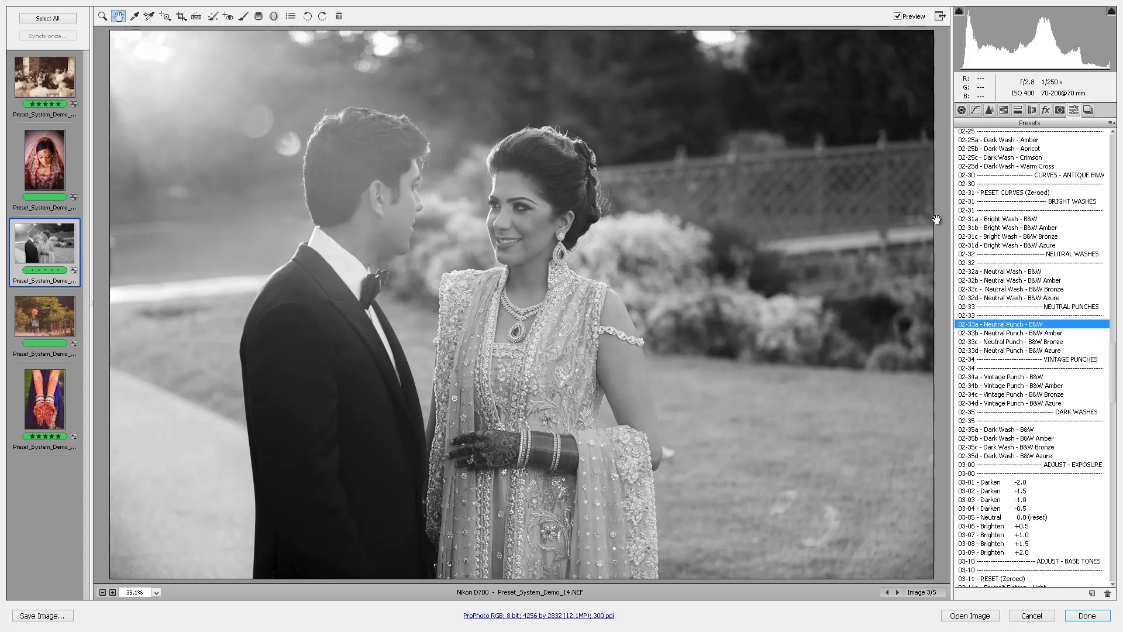
left_click(1004, 111)
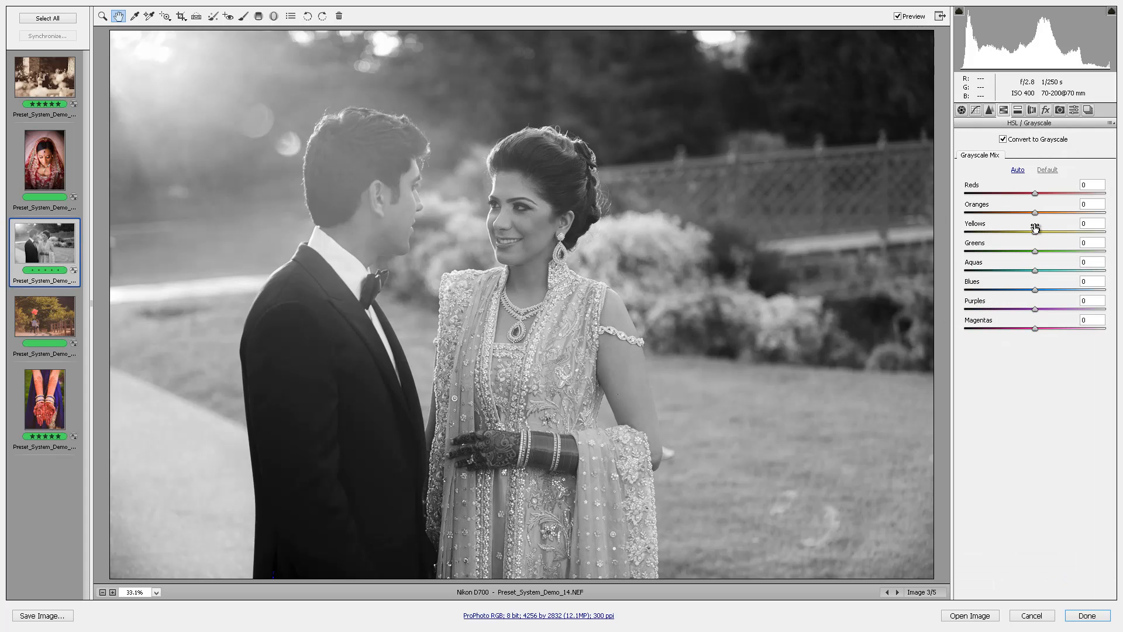
left_click(1074, 111)
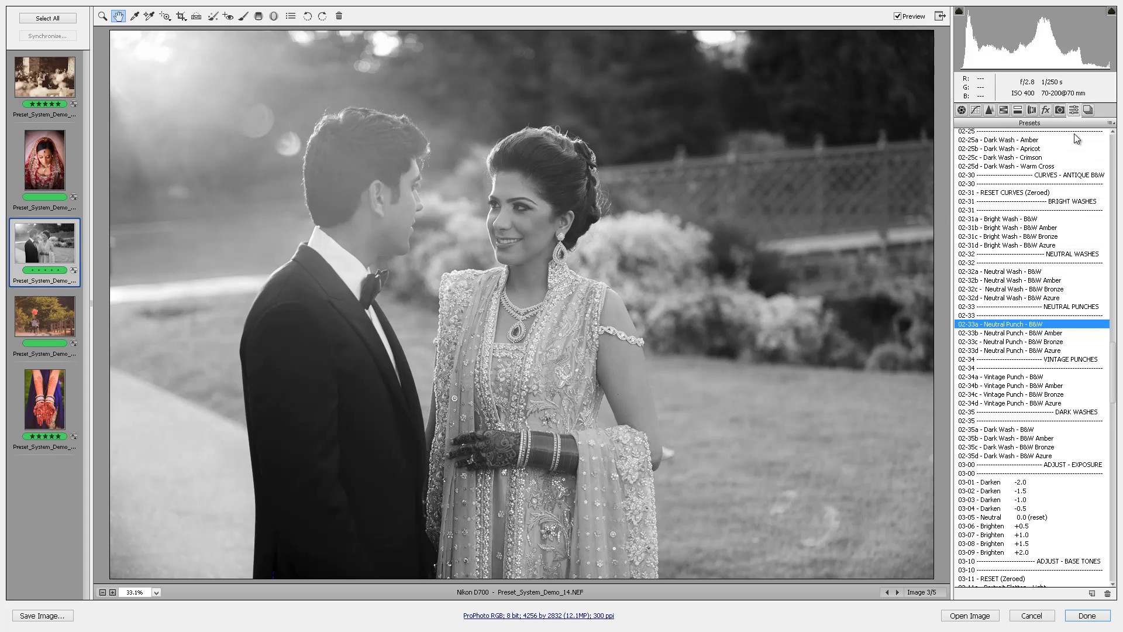
Try the Neutral Punch B&W Amber, Bronze and Azure presets on the couple photo and return to 02-33a Neutral Punch - B&W.
left_click(1021, 333)
left_click(1016, 343)
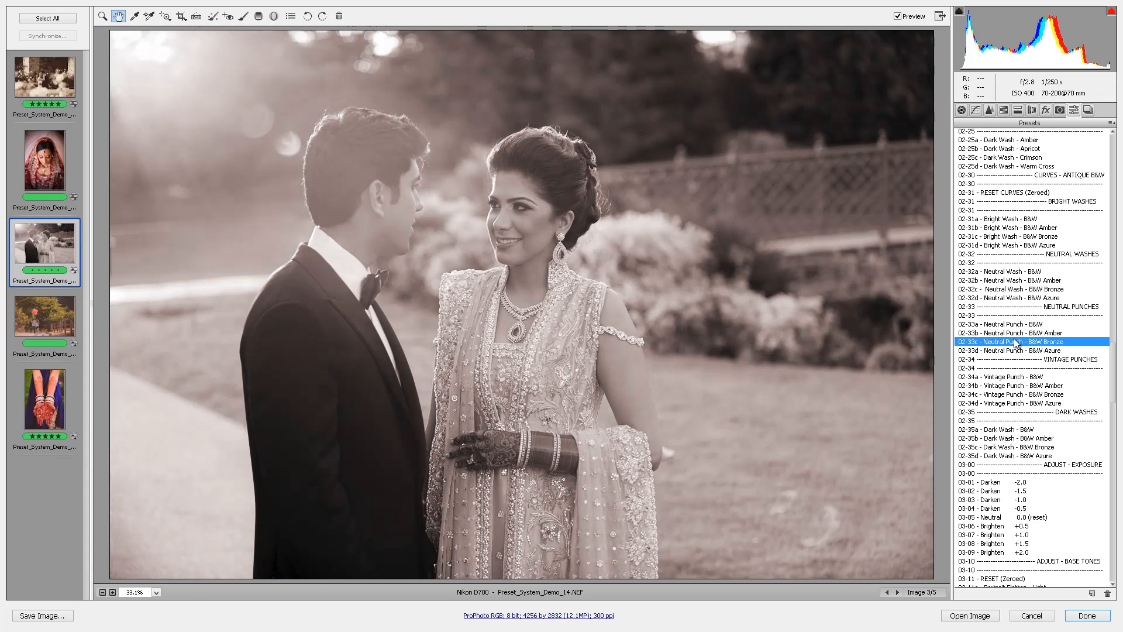
left_click(1015, 350)
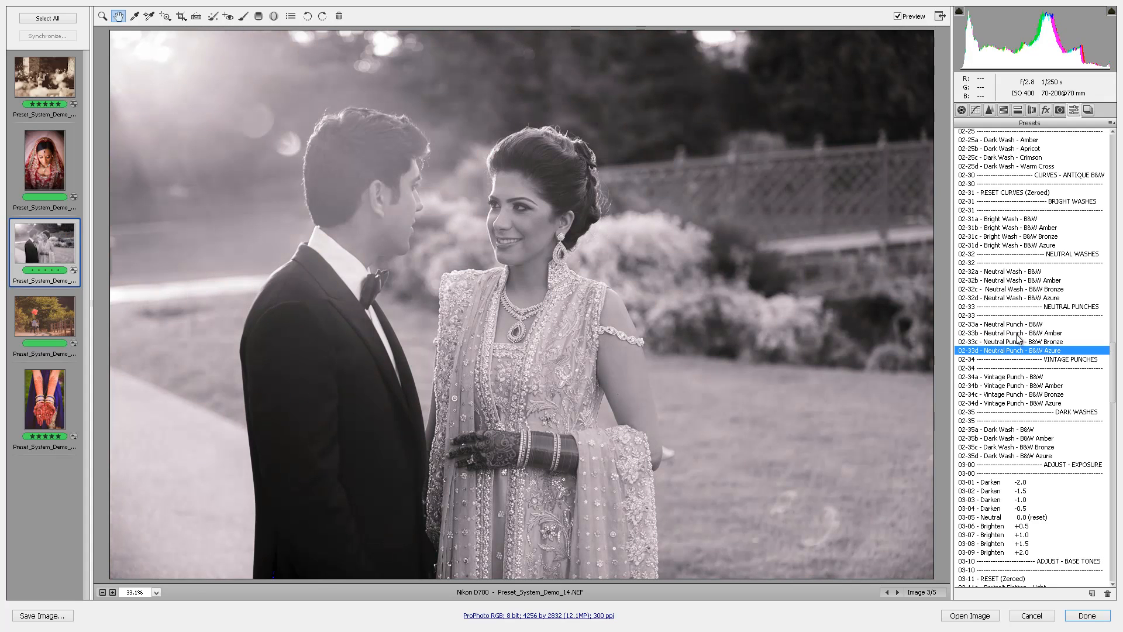
left_click(1019, 325)
Apply the 03-54c B&W Warm Boost - Heavy saturation preset to the couple photo.
scroll(1082, 310, "down", 11)
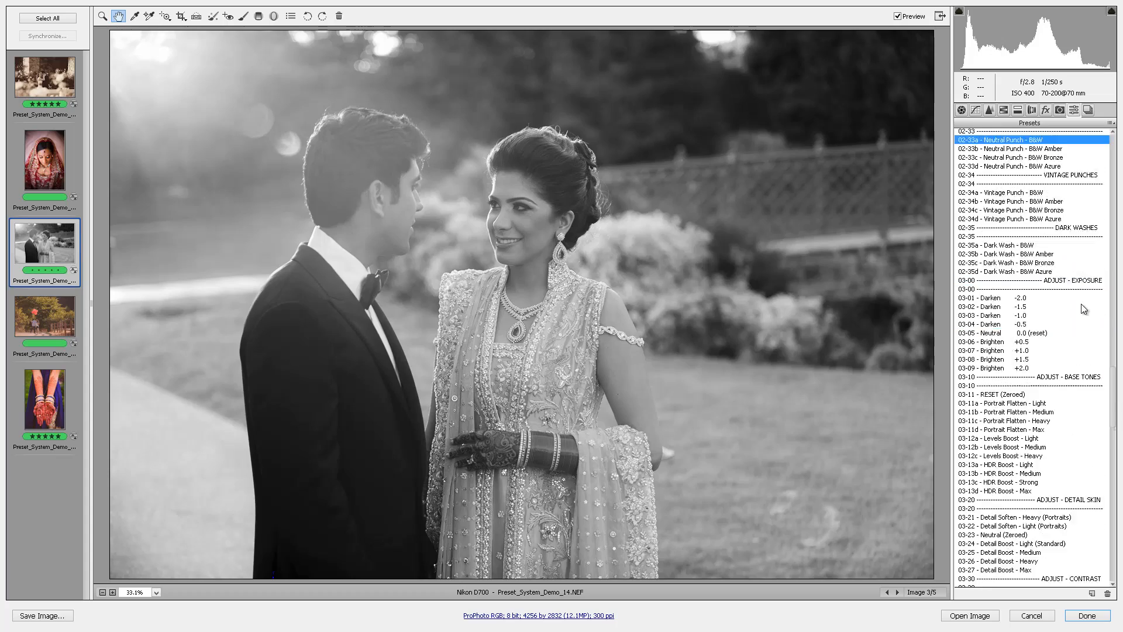
scroll(1085, 305, "up", 9)
scroll(1022, 317, "down", 12)
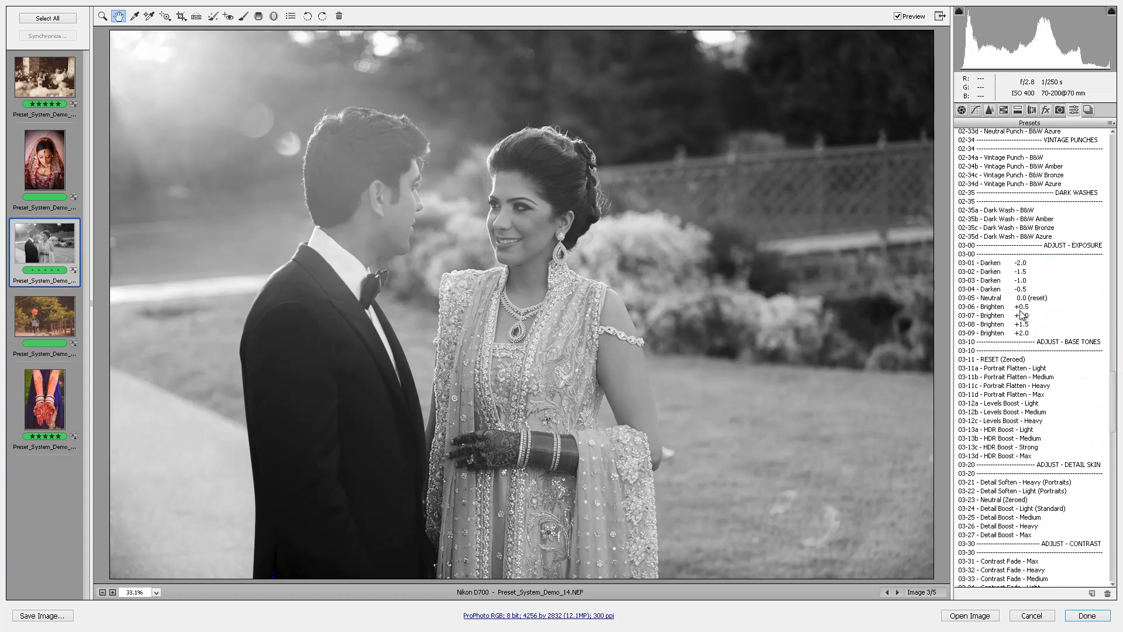
scroll(1022, 315, "down", 20)
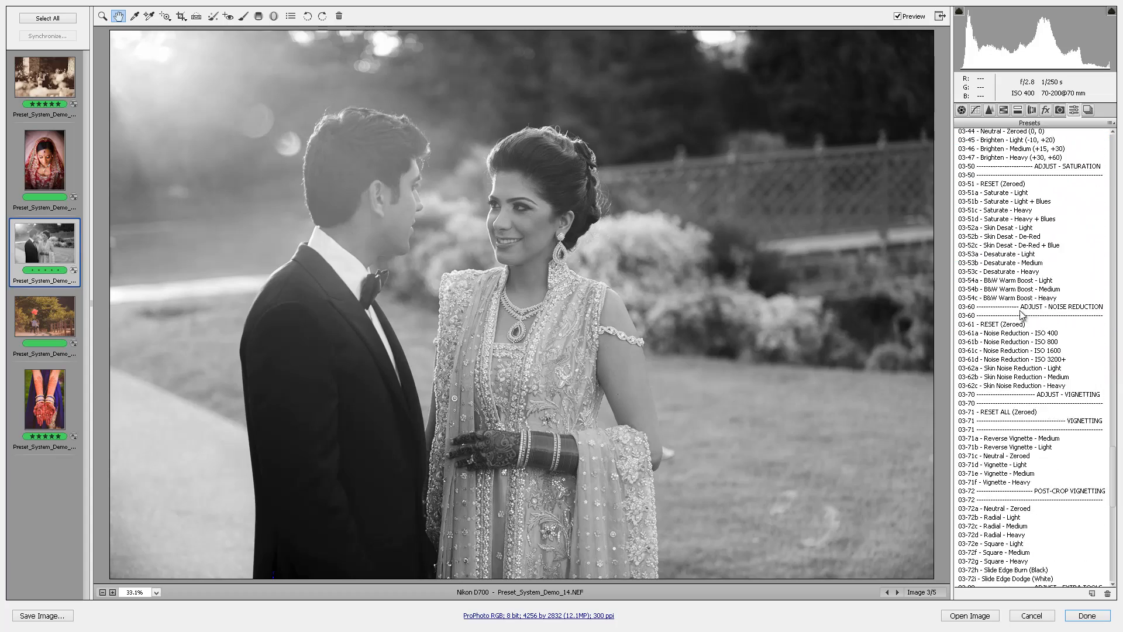
scroll(1021, 315, "down", 6)
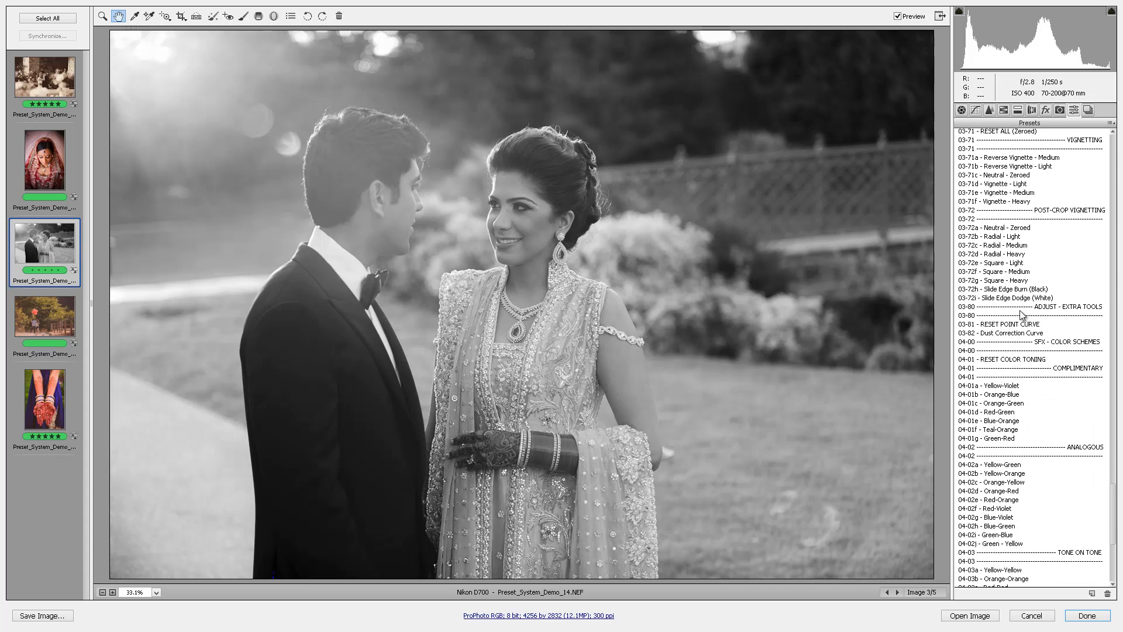
scroll(1023, 317, "up", 14)
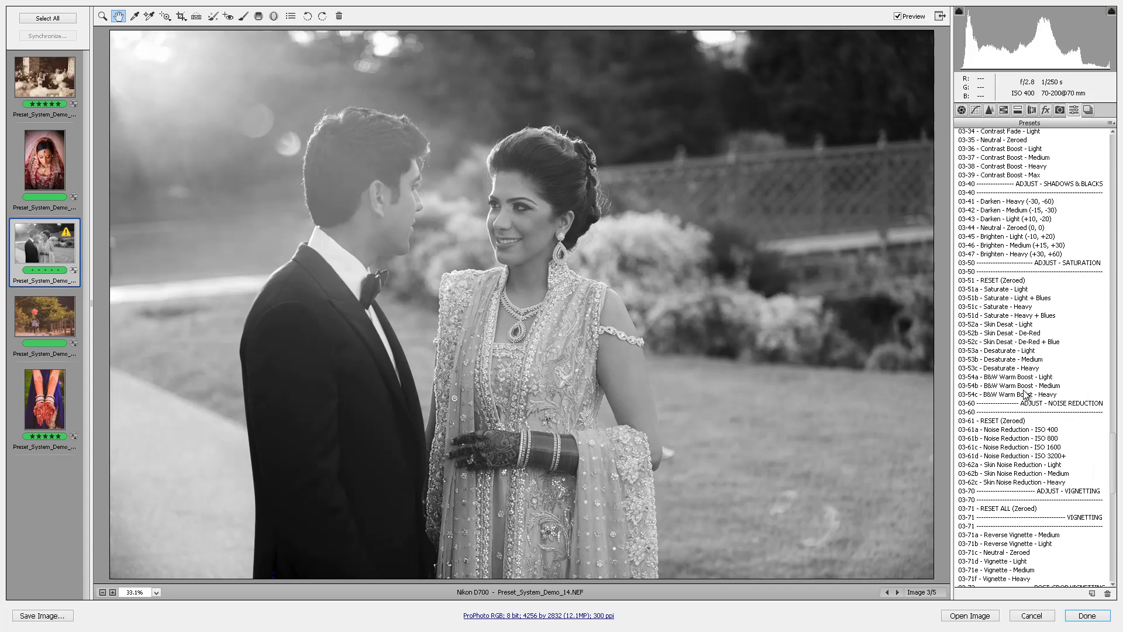
left_click(1025, 394)
Try the 04-02b Yellow-Orange, 04-03a Yellow-Yellow and 04-03b Orange-Orange color schemes on the couple photo, and reset its color toning.
scroll(1024, 393, "down", 20)
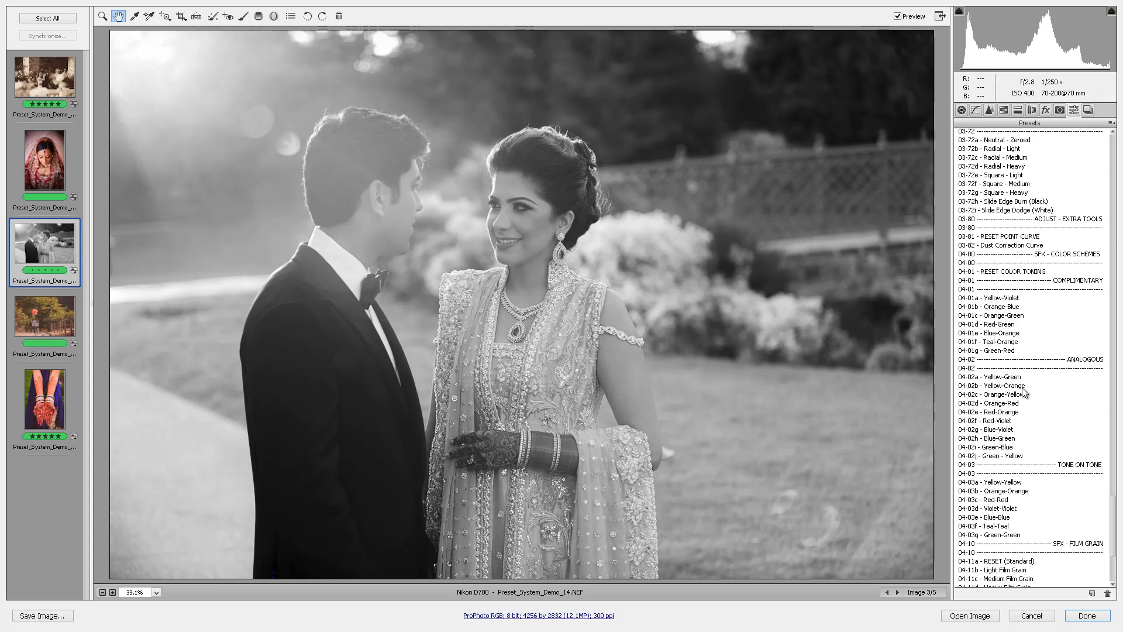
scroll(1025, 392, "down", 3)
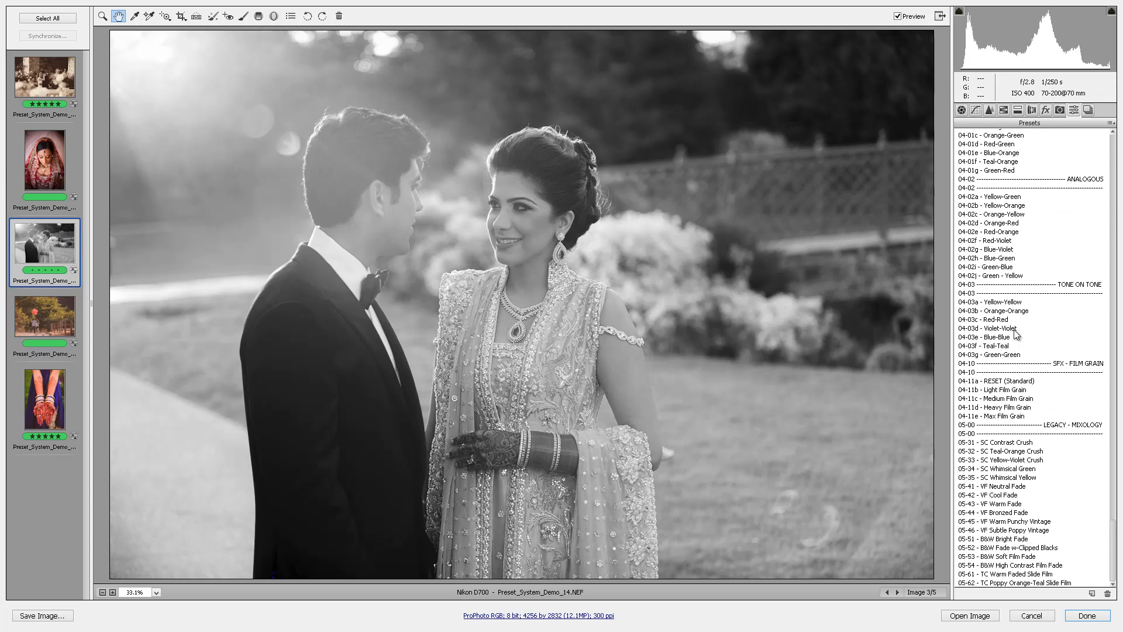
left_click(1009, 206)
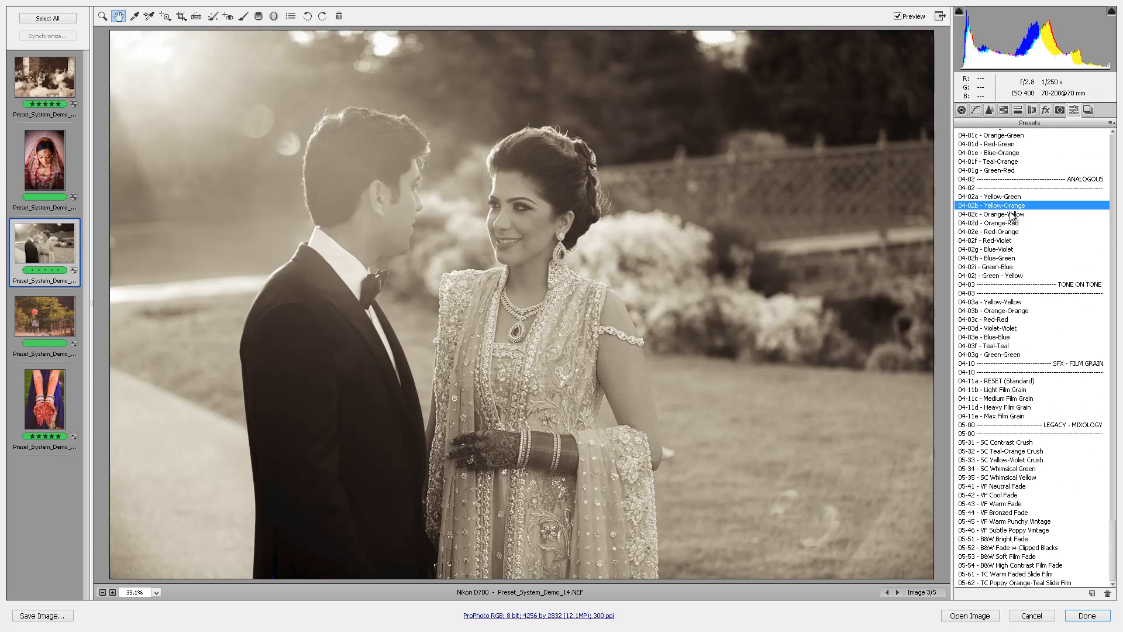
left_click(1012, 302)
left_click(1012, 311)
left_click(1010, 293)
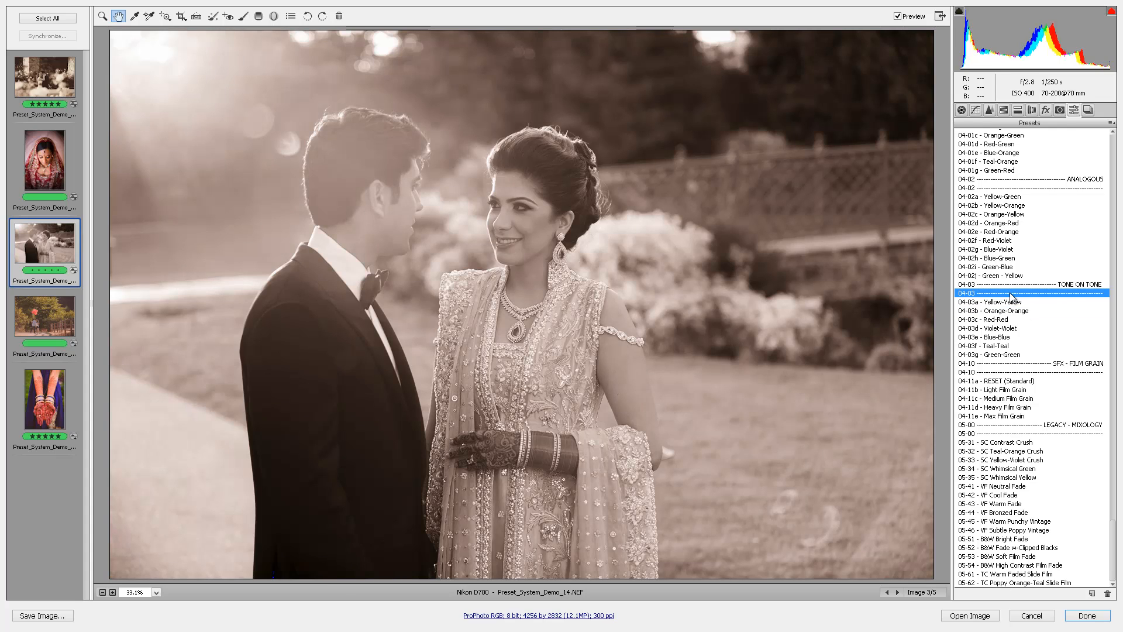
scroll(1020, 285, "up", 8)
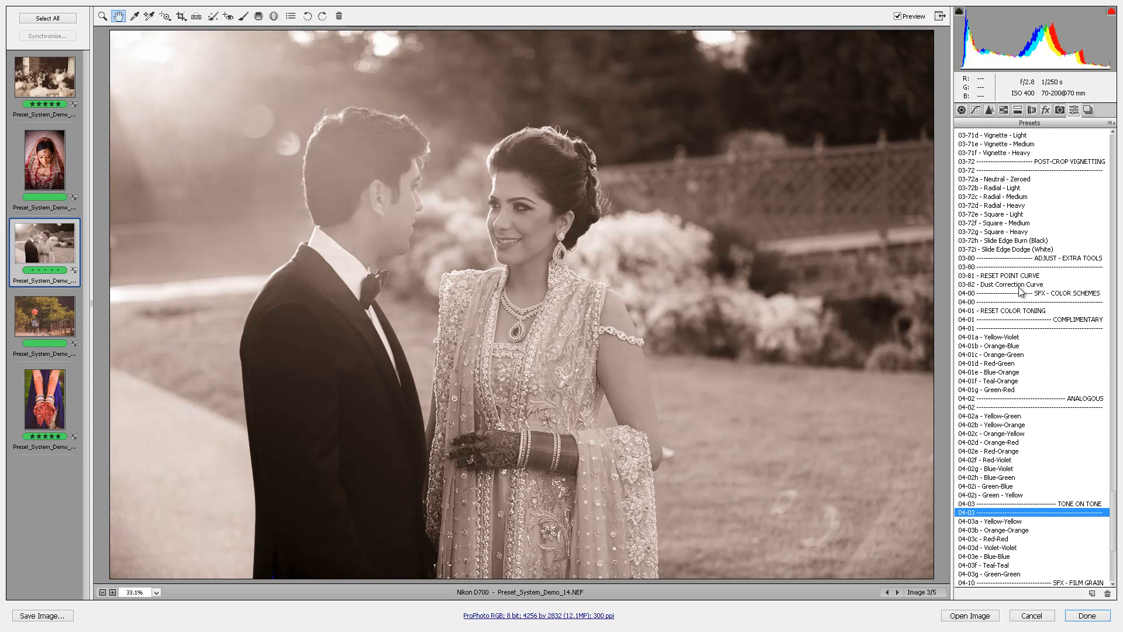
left_click(1014, 311)
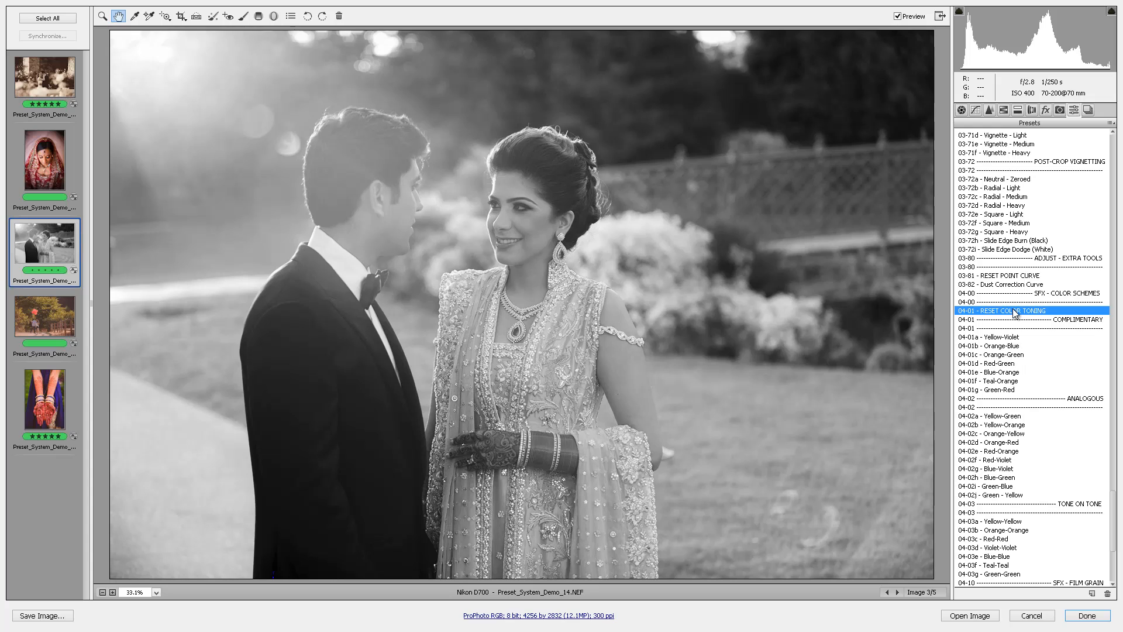
Apply the 03-39 Contrast Boost - Max preset to the black-and-white couple photo.
scroll(1016, 314, "up", 20)
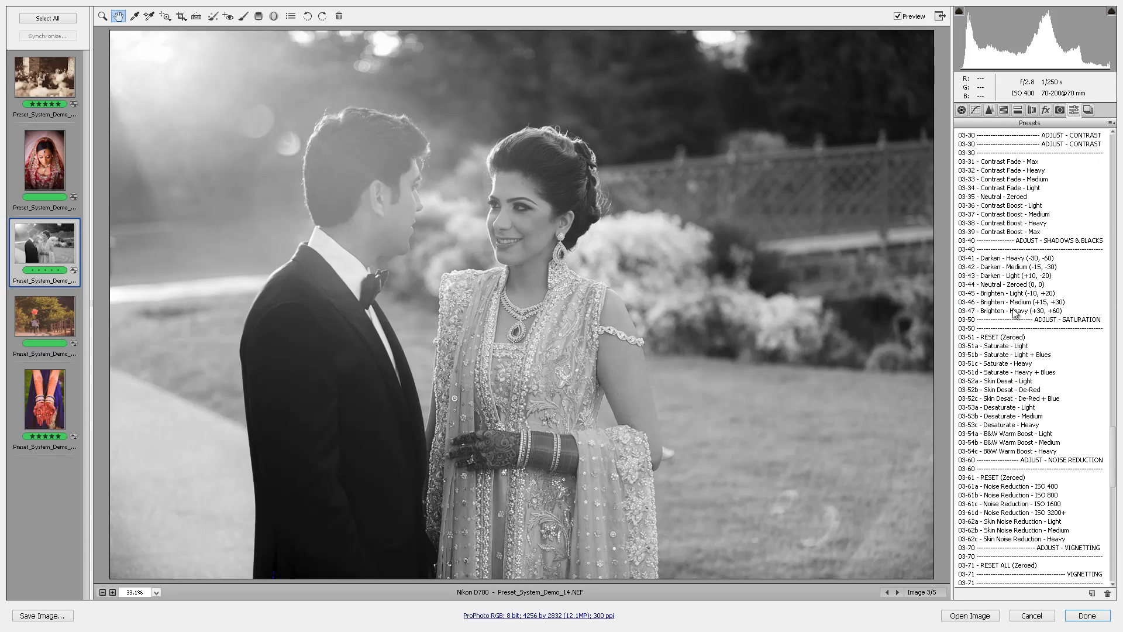
scroll(1033, 327, "down", 19)
scroll(1042, 338, "up", 3)
scroll(1041, 338, "up", 5)
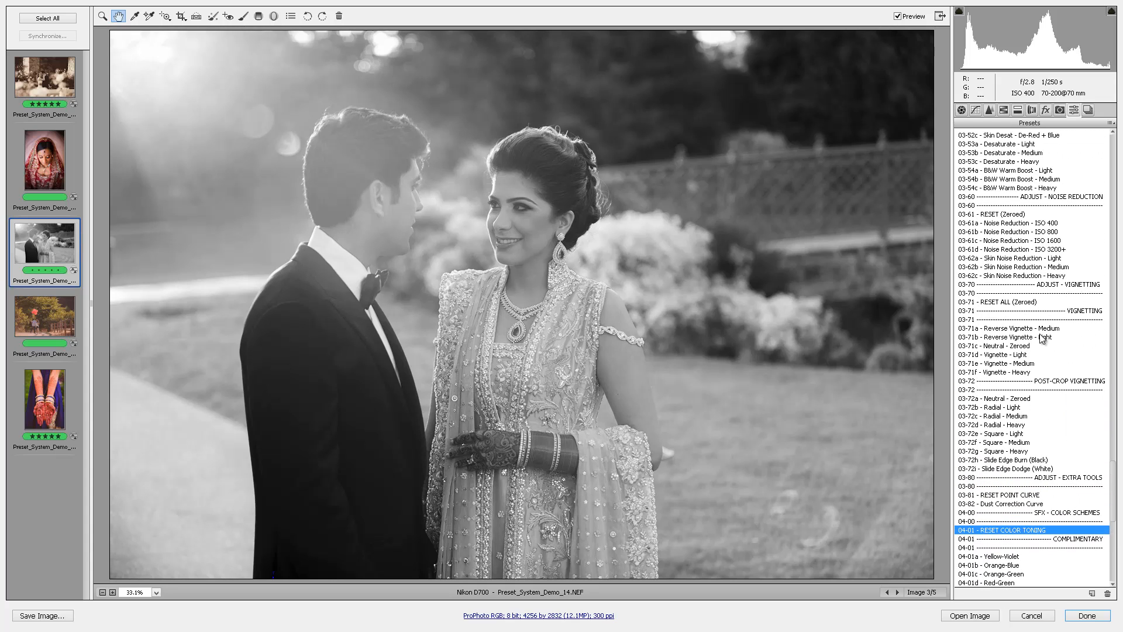
scroll(1033, 316, "up", 4)
scroll(1032, 313, "down", 4)
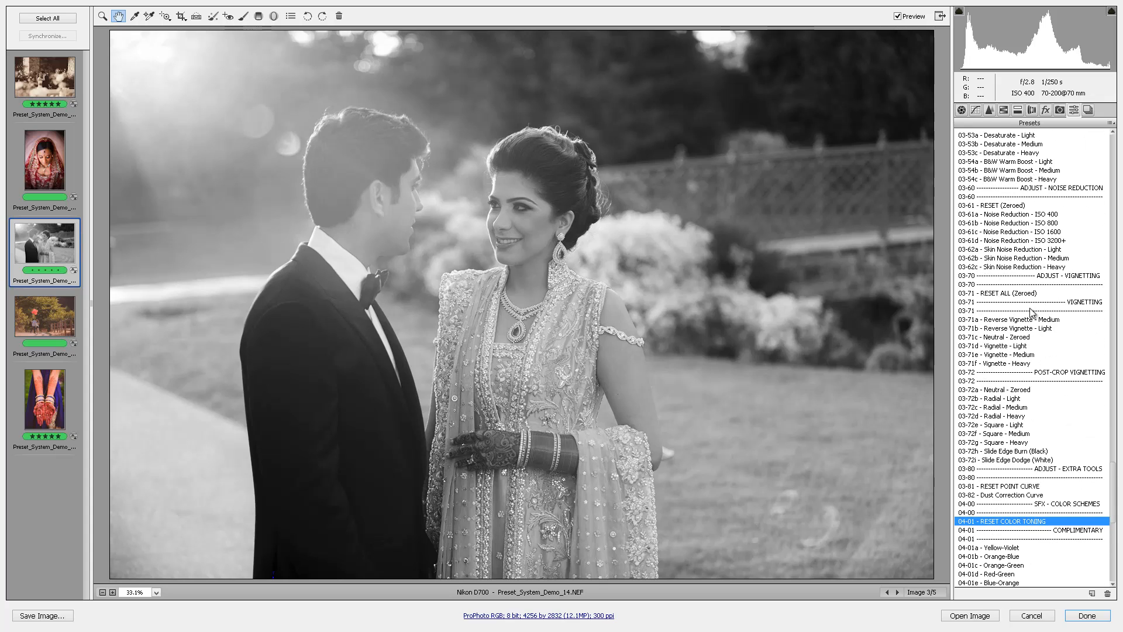
scroll(1031, 312, "up", 13)
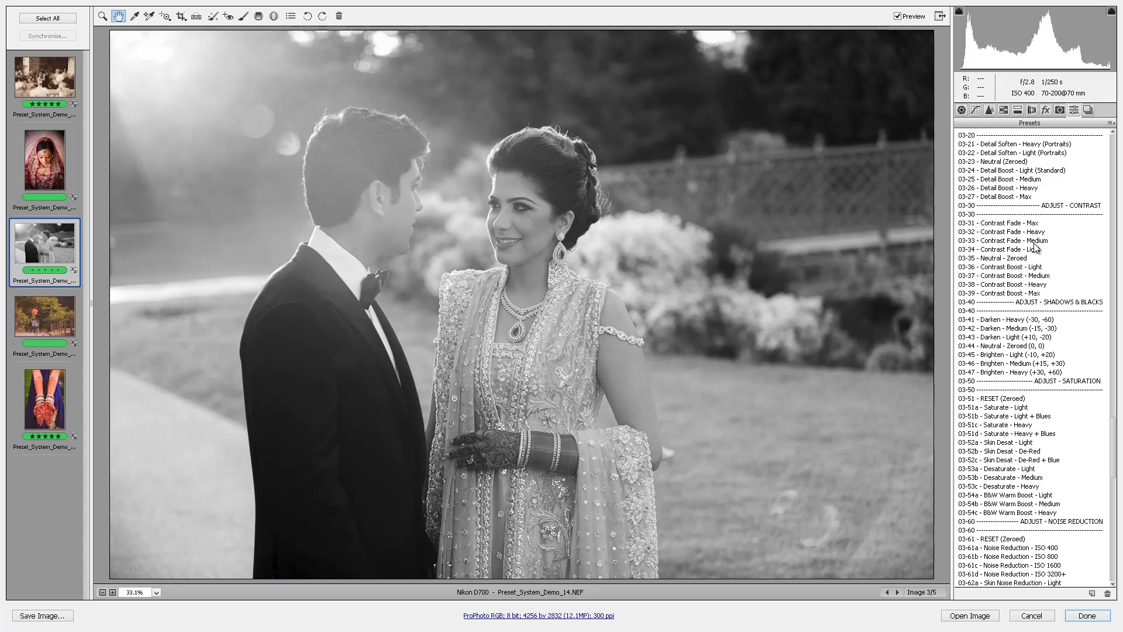
left_click(1019, 293)
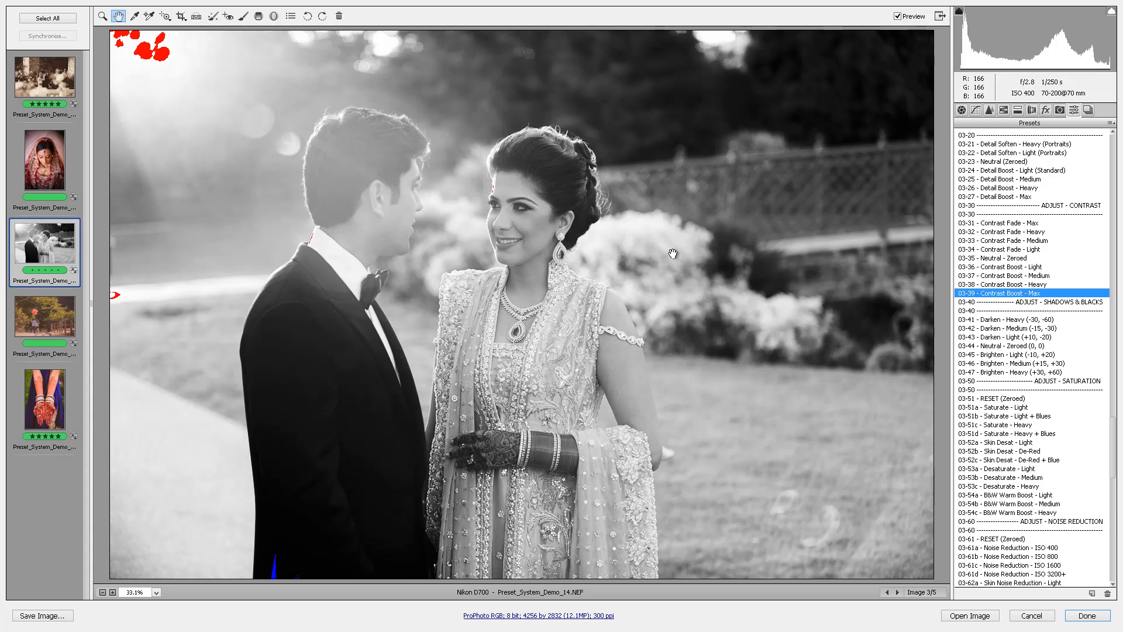
Open the photo of the couple with red balloons and reset it to Camera Raw defaults.
left_click(25, 314)
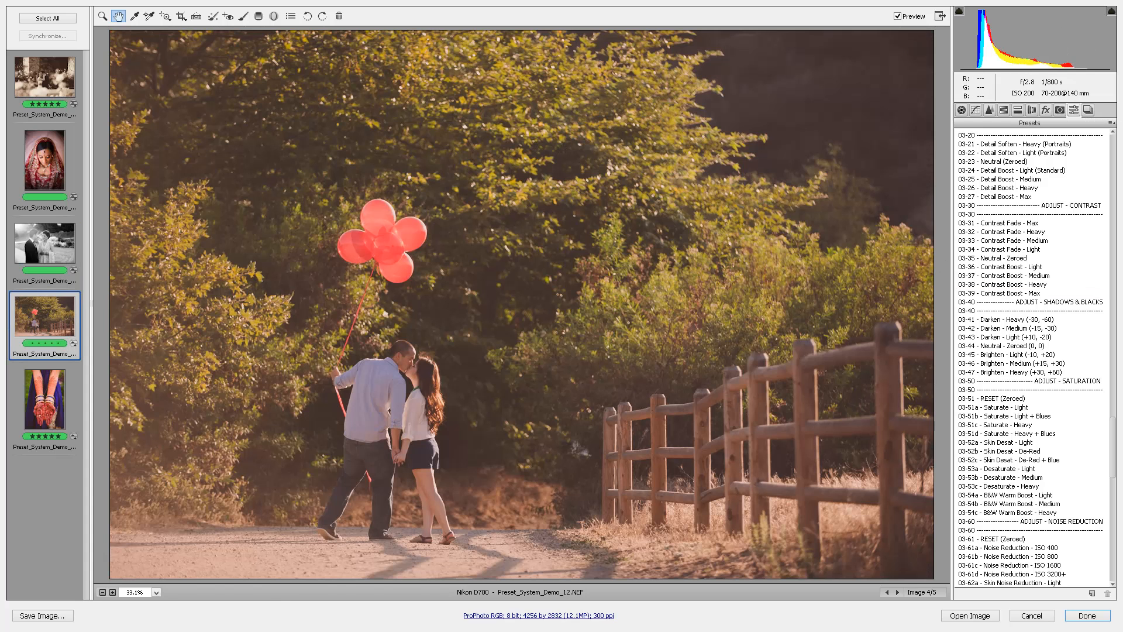
left_click(1111, 124)
left_click(1073, 144)
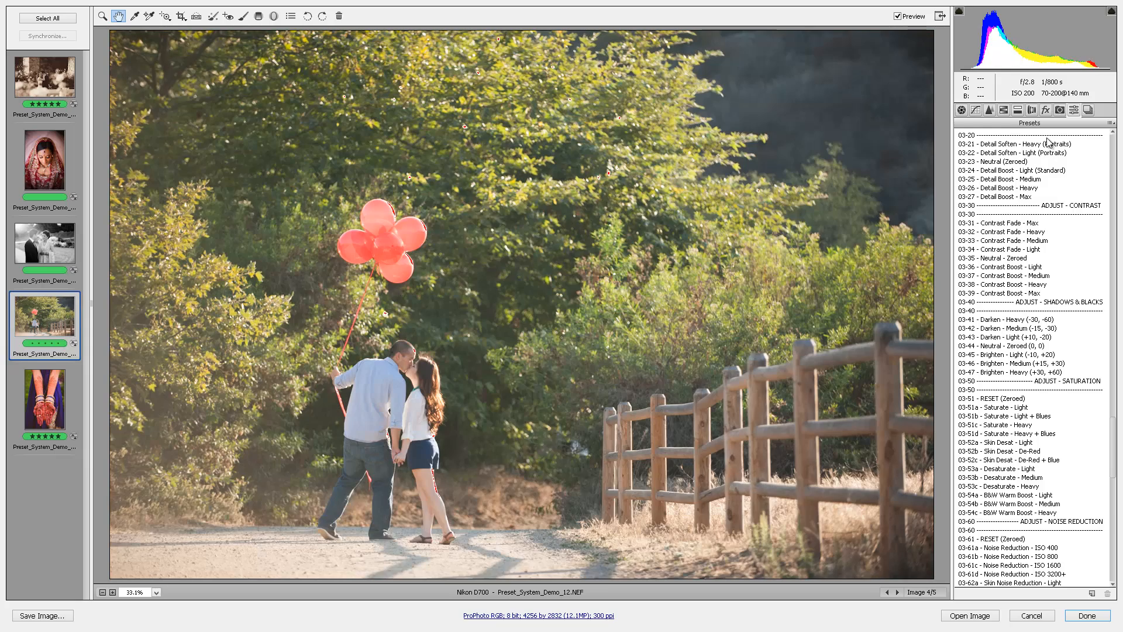
scroll(1025, 256, "up", 20)
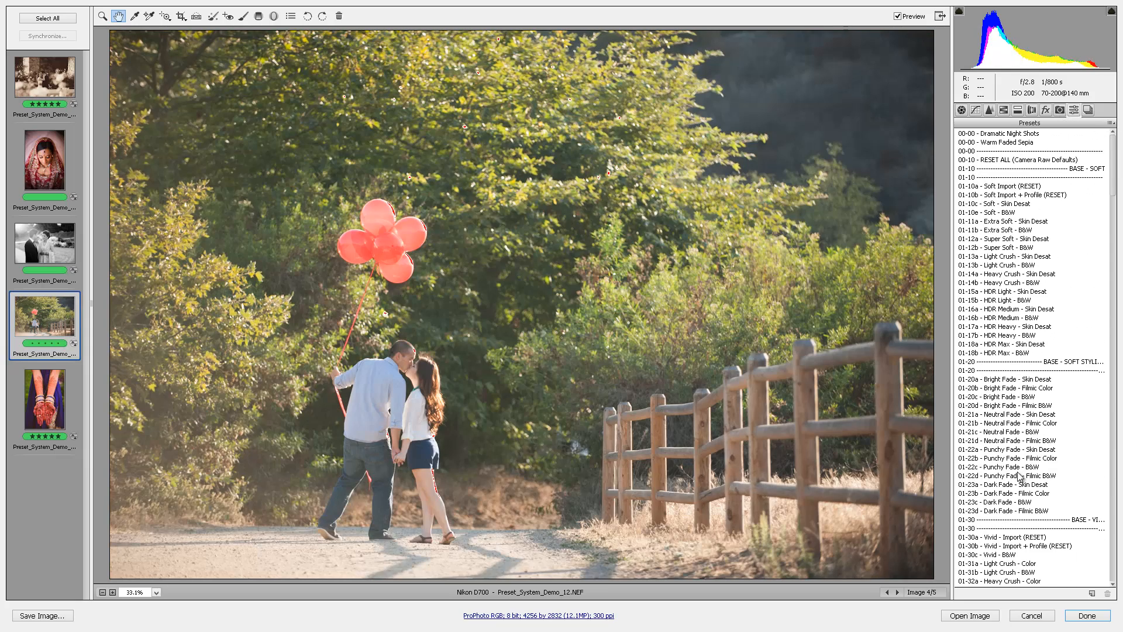
Try the 01-22d and 01-22b Punchy Fade presets on the red-balloon photo, and apply 01-22a Punchy Fade - Skin Desat.
left_click(1019, 475)
left_click(1019, 459)
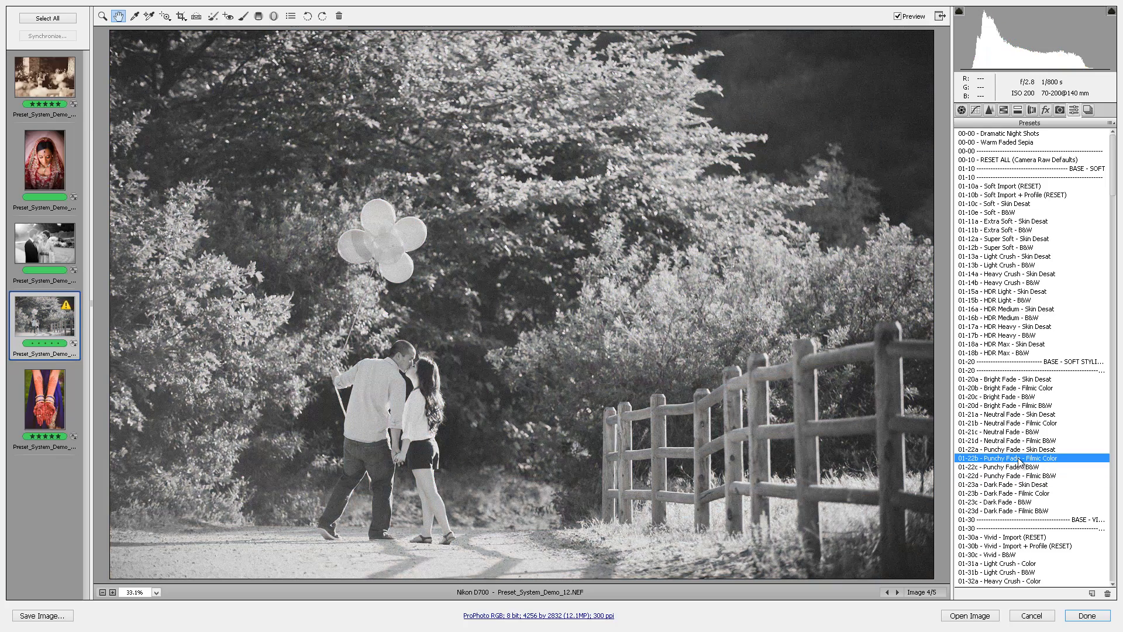
left_click(1019, 450)
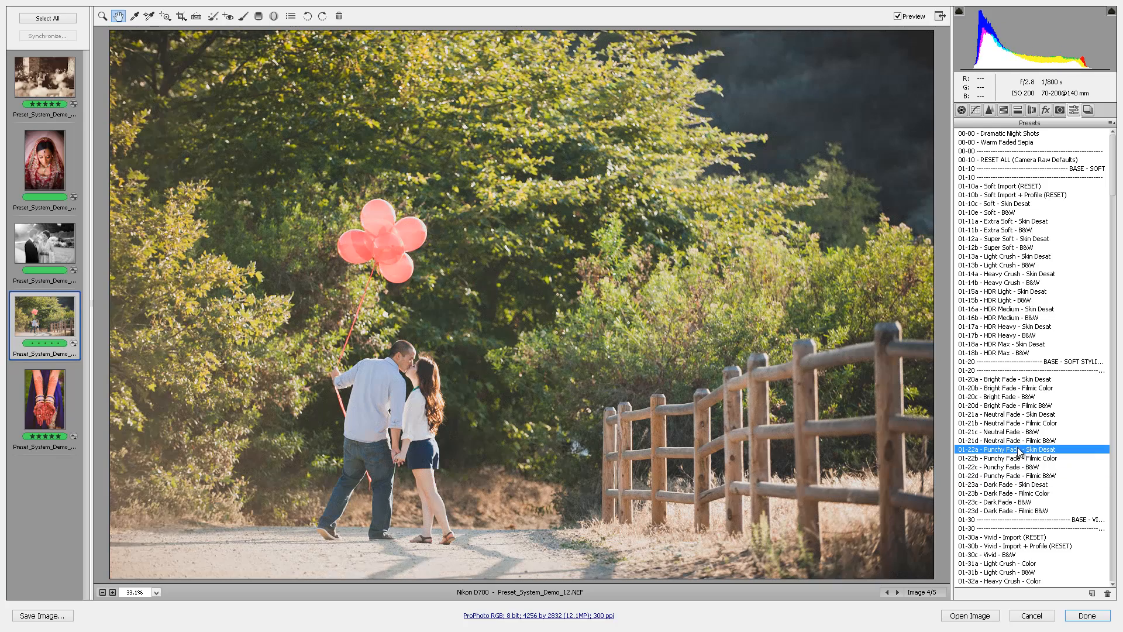
Compare the warm-curve Neutral Wash and Neutral Punch presets in Warm Cross and Crimson on the balloon photo, and apply 02-22c Neutral Wash - Crimson.
scroll(1019, 452, "down", 20)
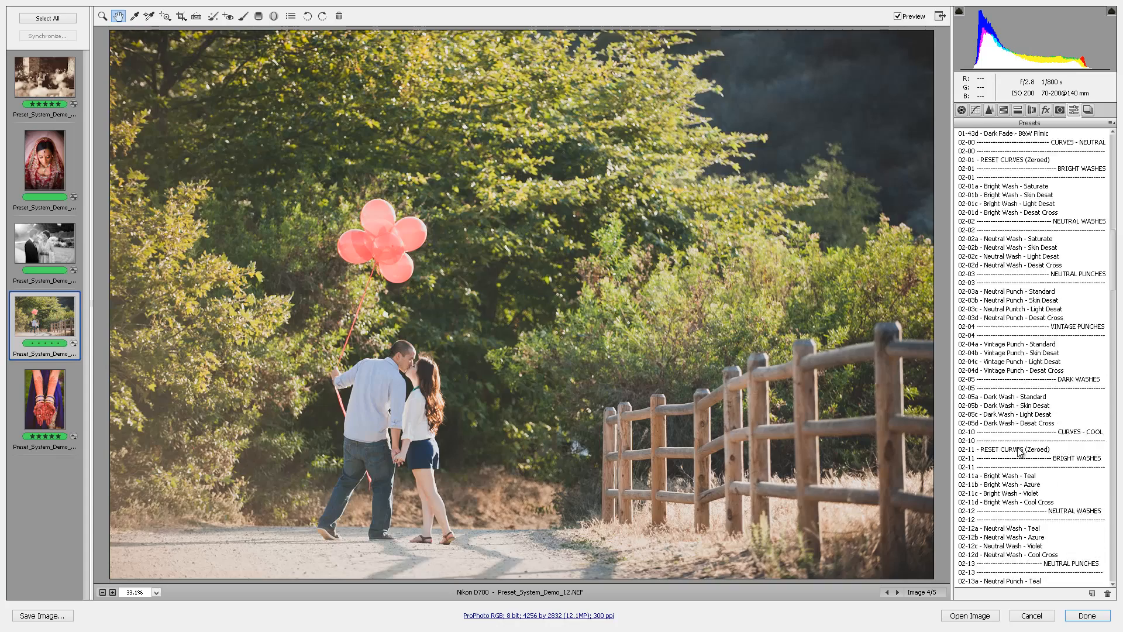
scroll(1019, 452, "down", 20)
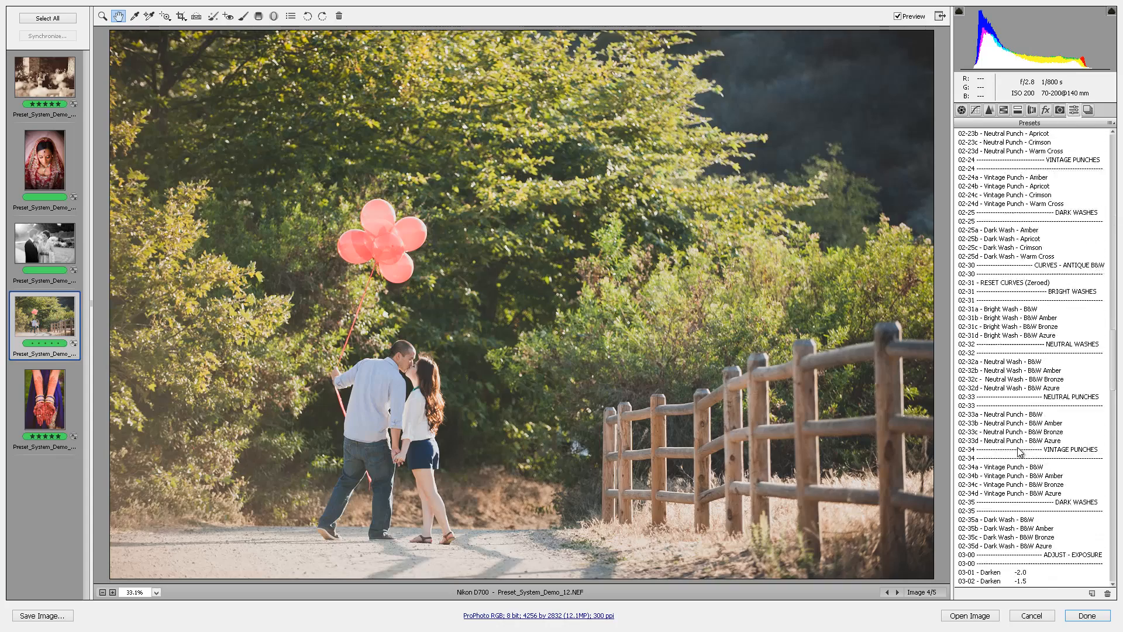
scroll(1019, 452, "up", 10)
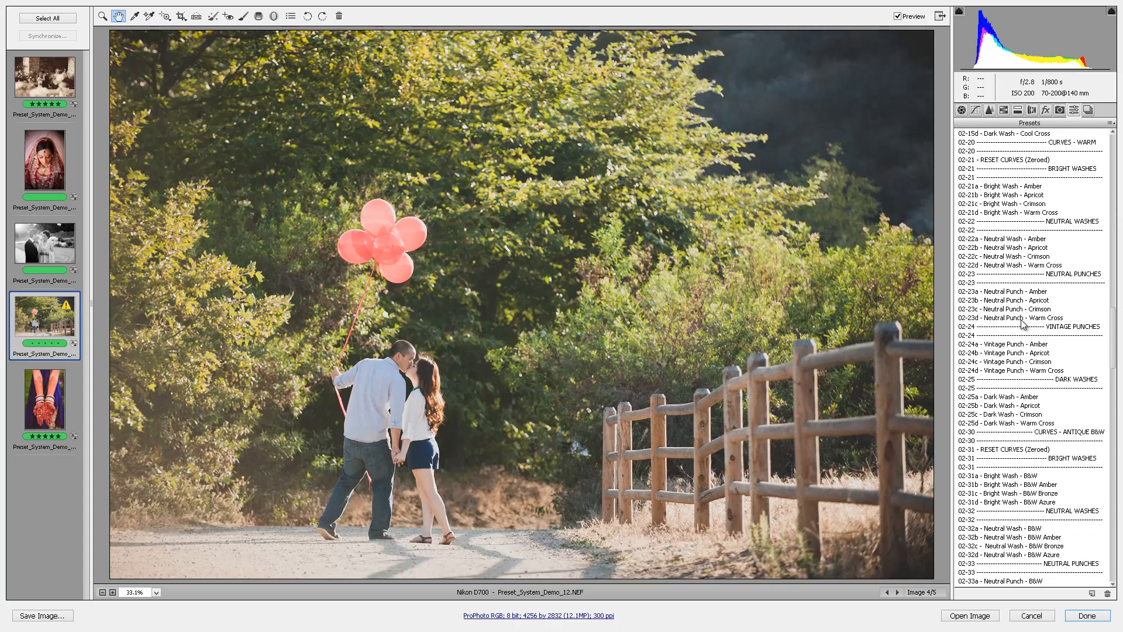
left_click(1022, 319)
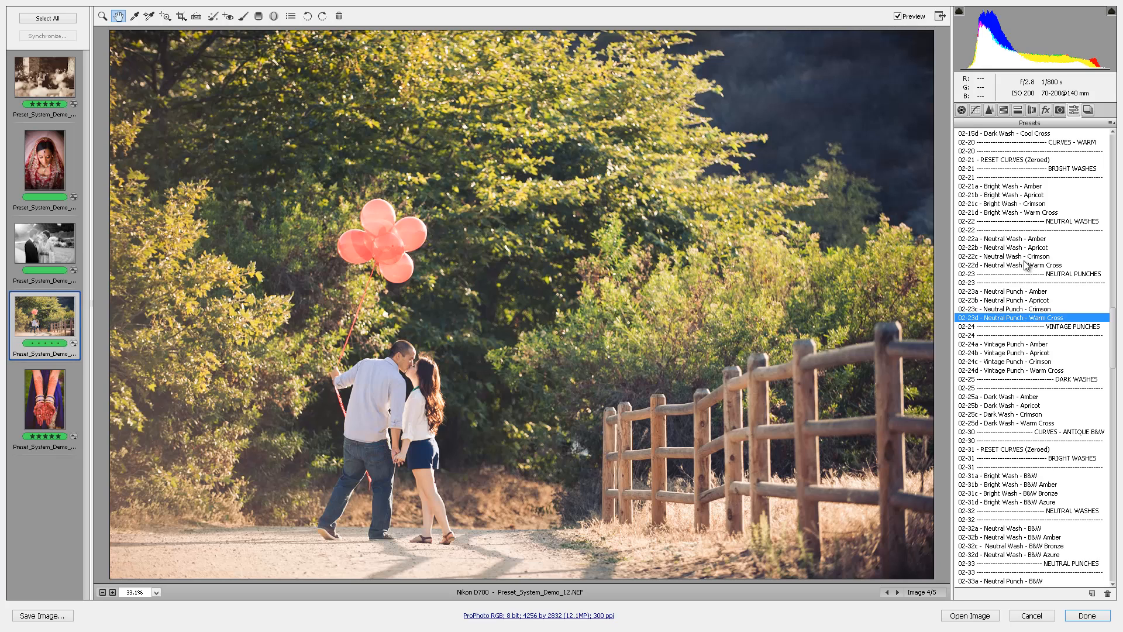
left_click(1025, 265)
left_click(1025, 257)
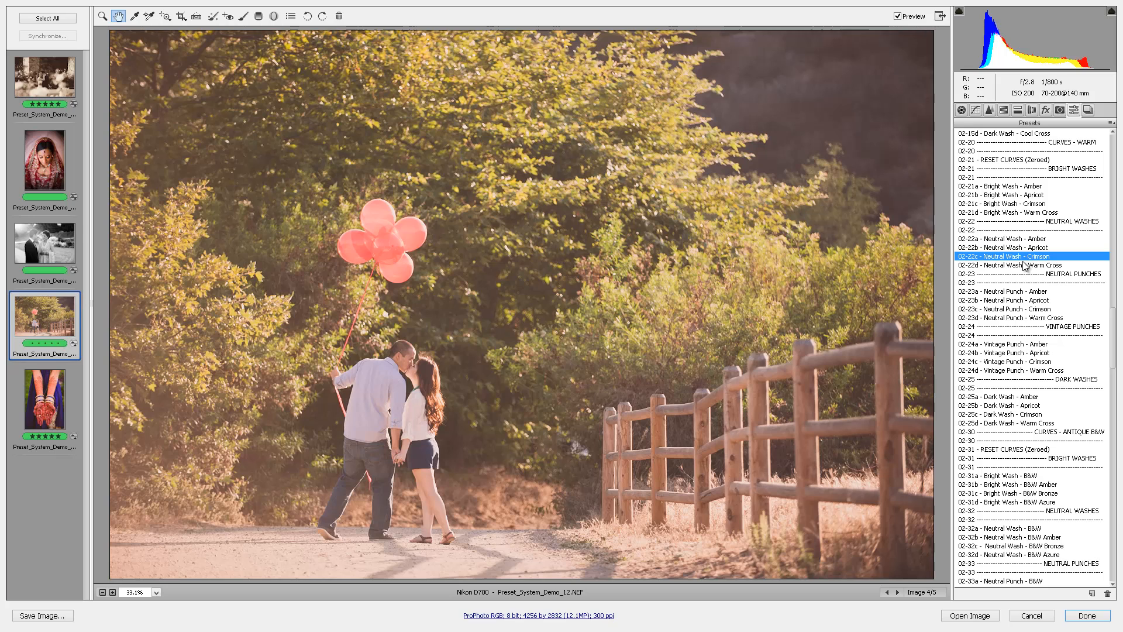
left_click(1032, 309)
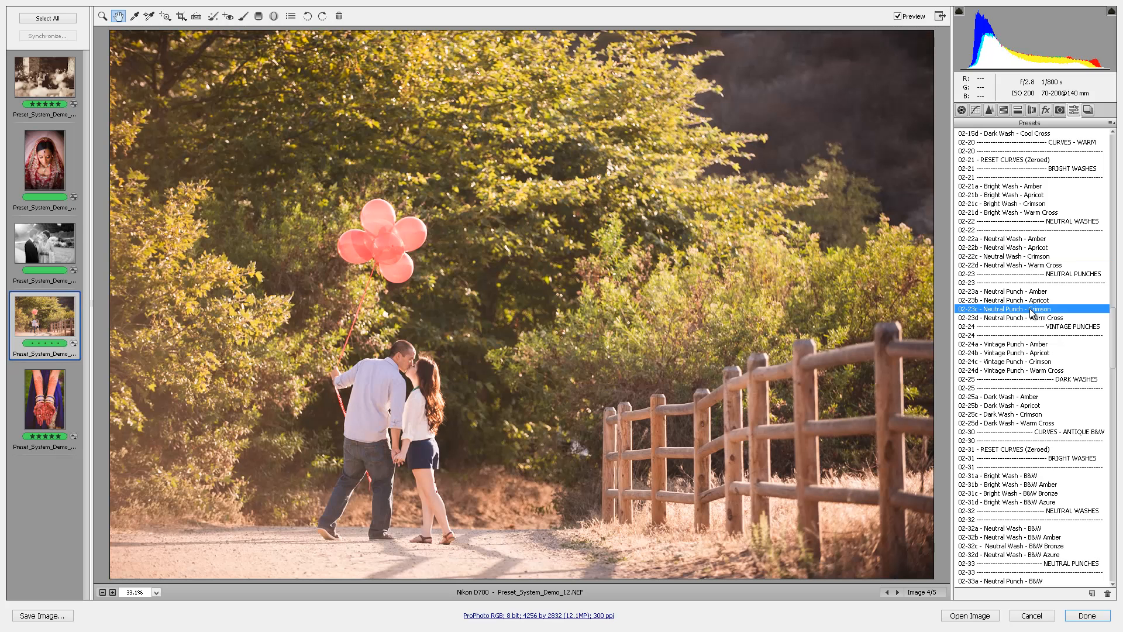
left_click(1030, 258)
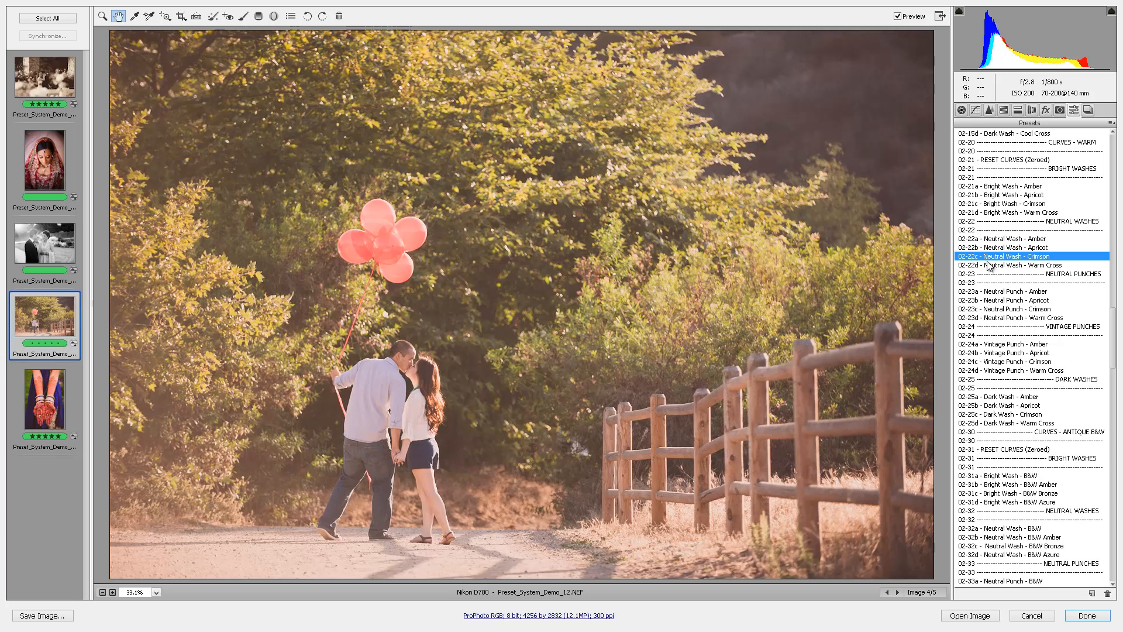
Open the photo of the henna-painted hands and reset it to Camera Raw defaults.
left_click(57, 395)
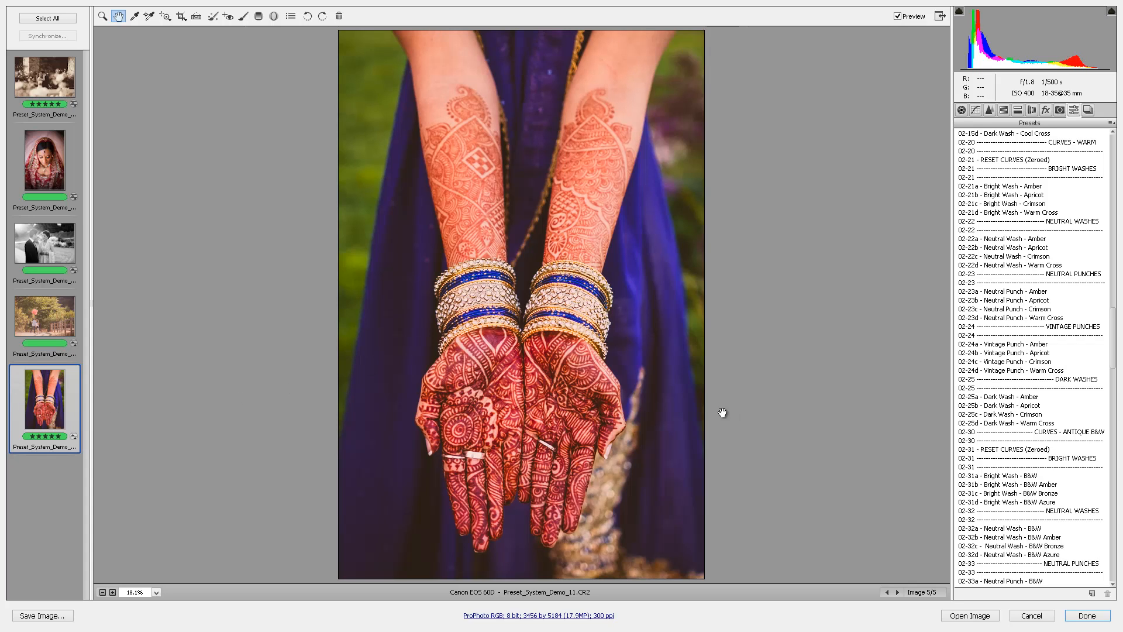
left_click(1111, 120)
left_click(1071, 147)
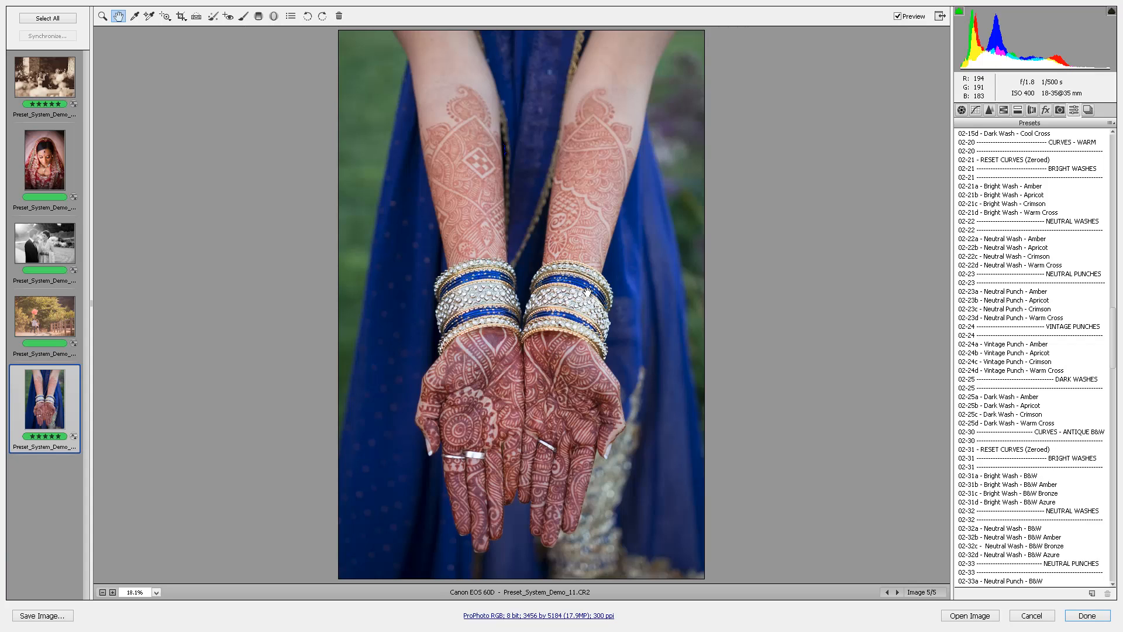
Apply the 01-30a Vivid - Import (RESET) preset and the 01-31a Light Crush - Color preset to the henna hands photo.
scroll(1078, 201, "up", 15)
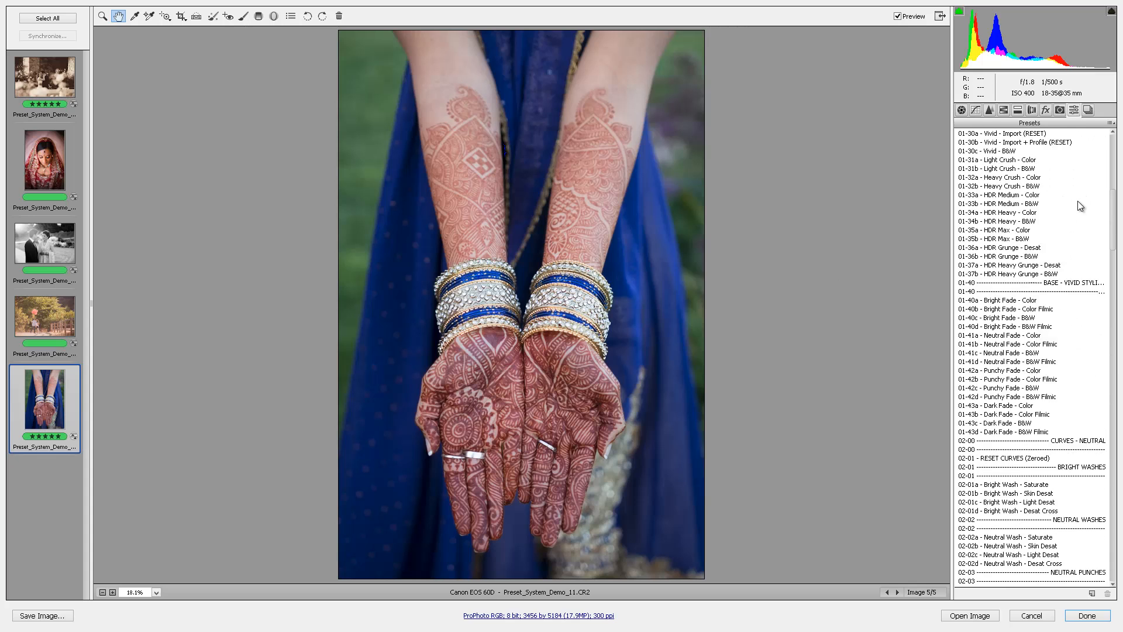
scroll(1078, 202, "up", 15)
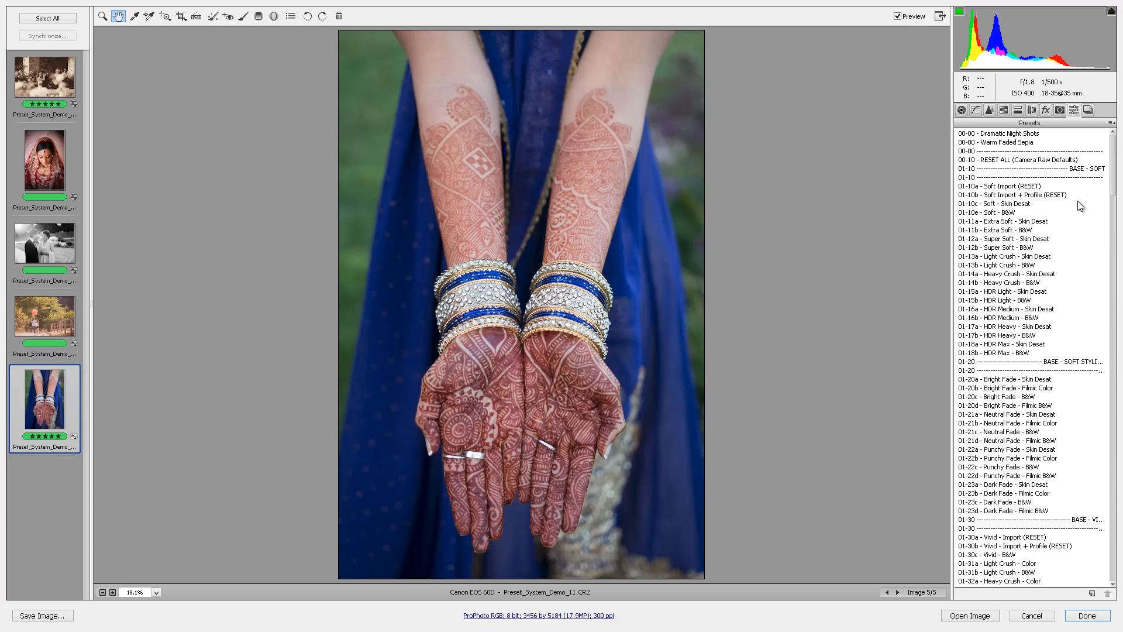
scroll(1066, 286, "down", 8)
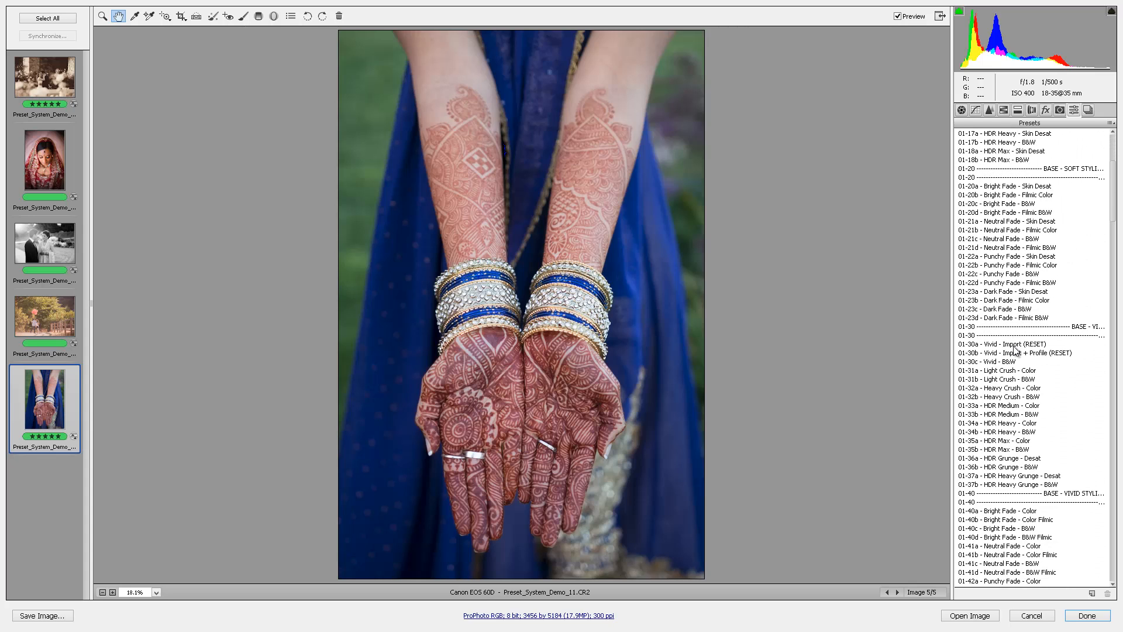
left_click(1002, 345)
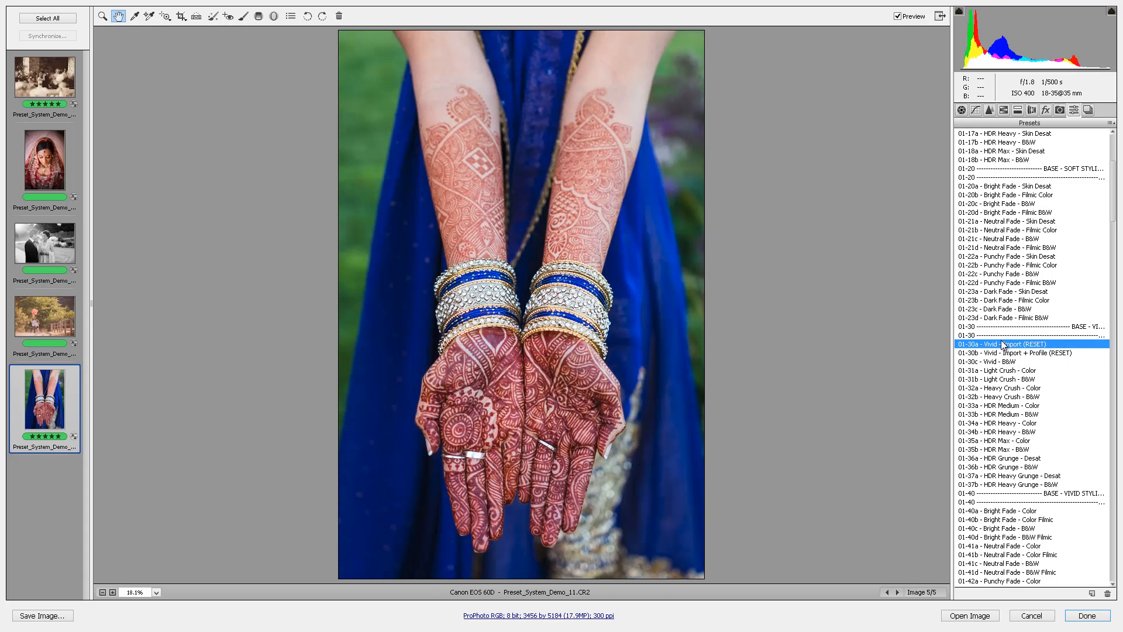
left_click(1001, 373)
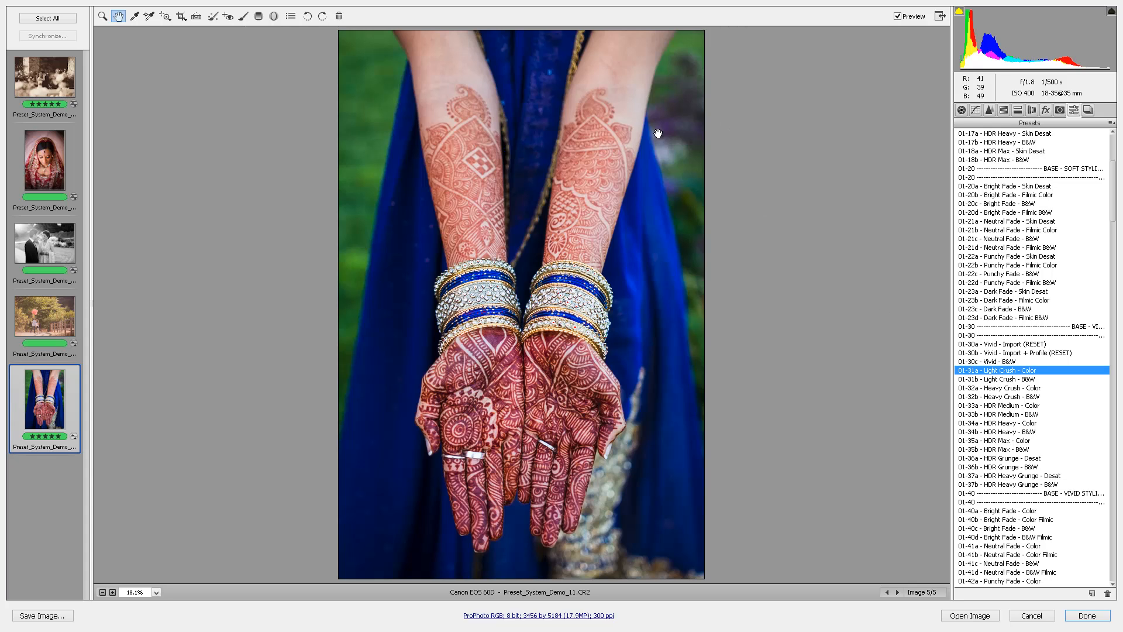
Paint across the upper arms and background of the henna photo with the 43 Heavy Desharpener adjustment brush, enlarged to size 36.
key("k")
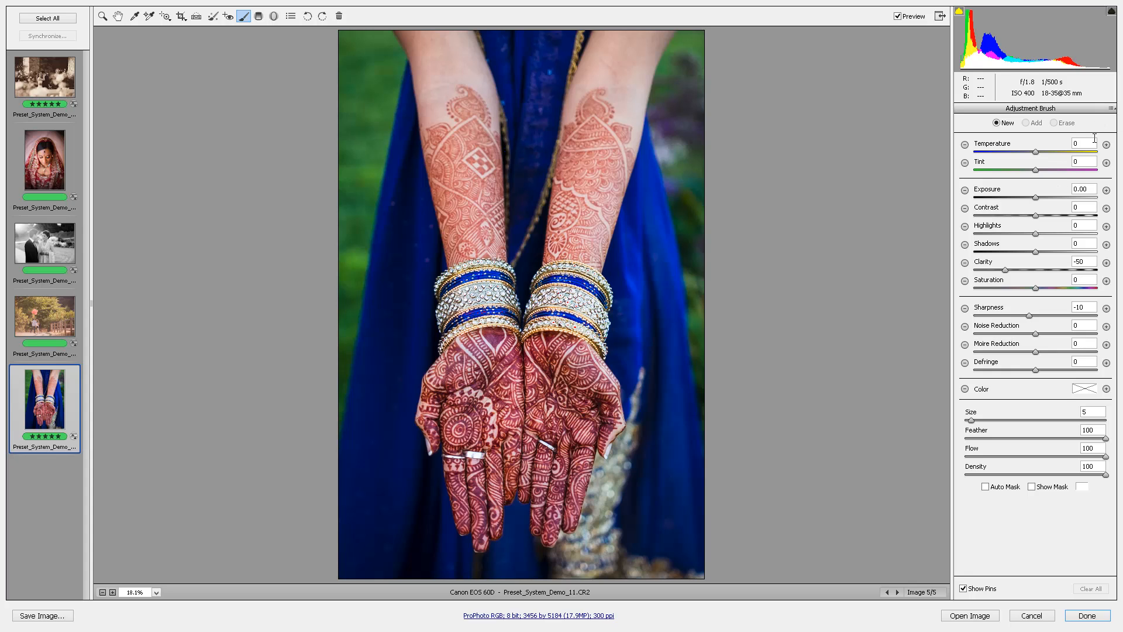
left_click(1112, 109)
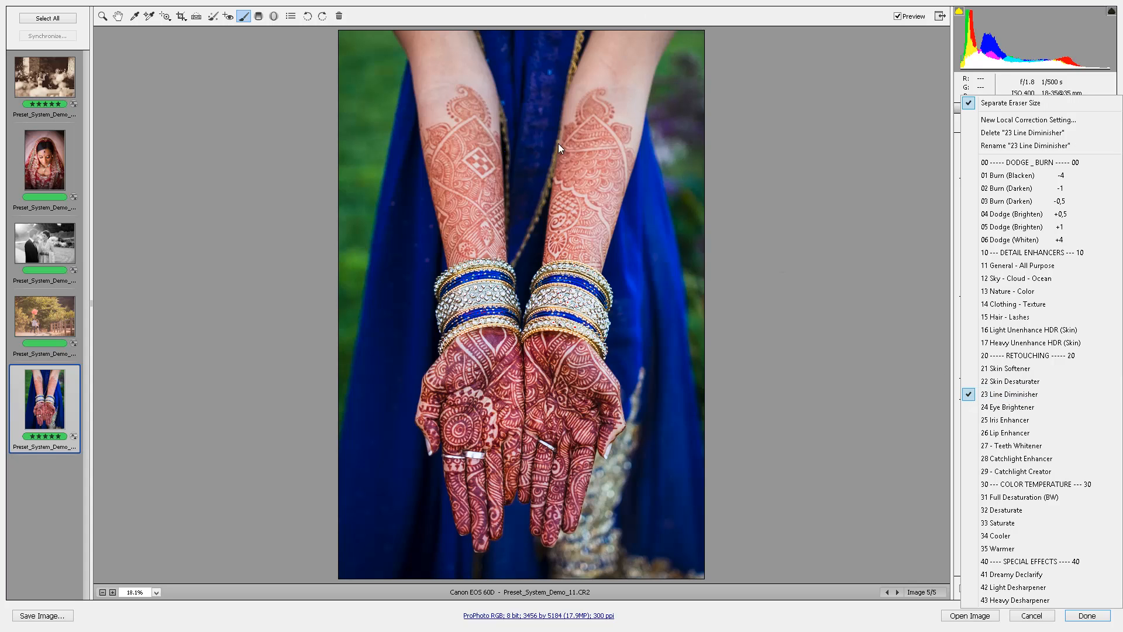
left_click(1030, 600)
key("bracketright")
key("bracketright")
key("bracketright")
key("bracketright")
key("bracketright")
key("bracketright")
key("bracketright")
key("bracketright")
key("bracketright")
key("bracketright")
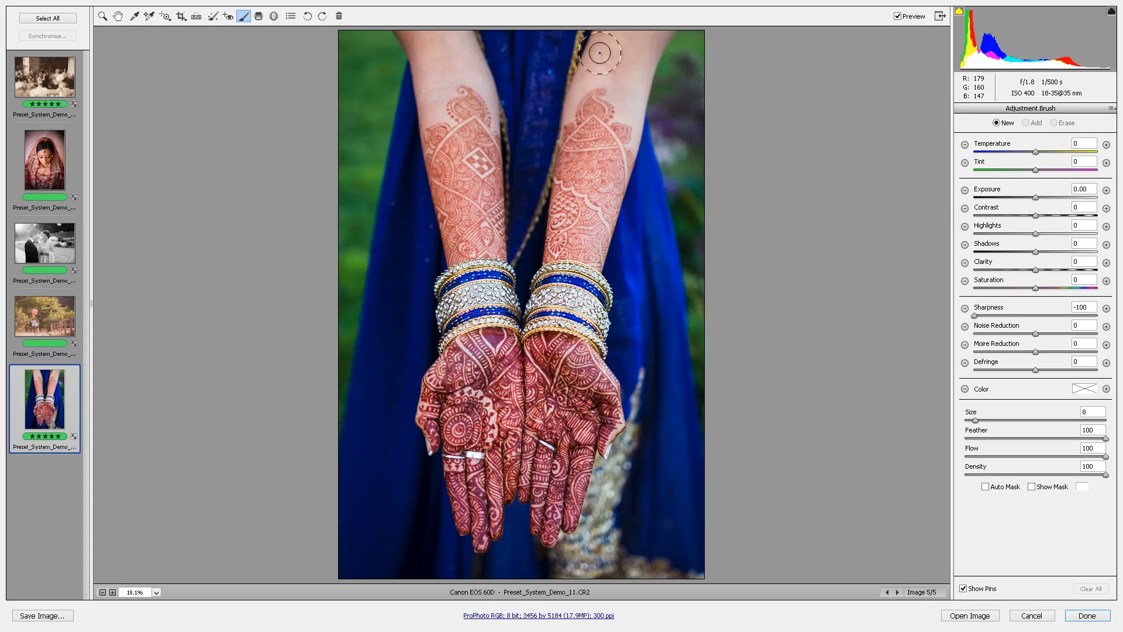
key("bracketright")
key("bracketright")
key("bracketright")
key("bracketright")
key("bracketright")
key("bracketright")
key("bracketright")
key("bracketright")
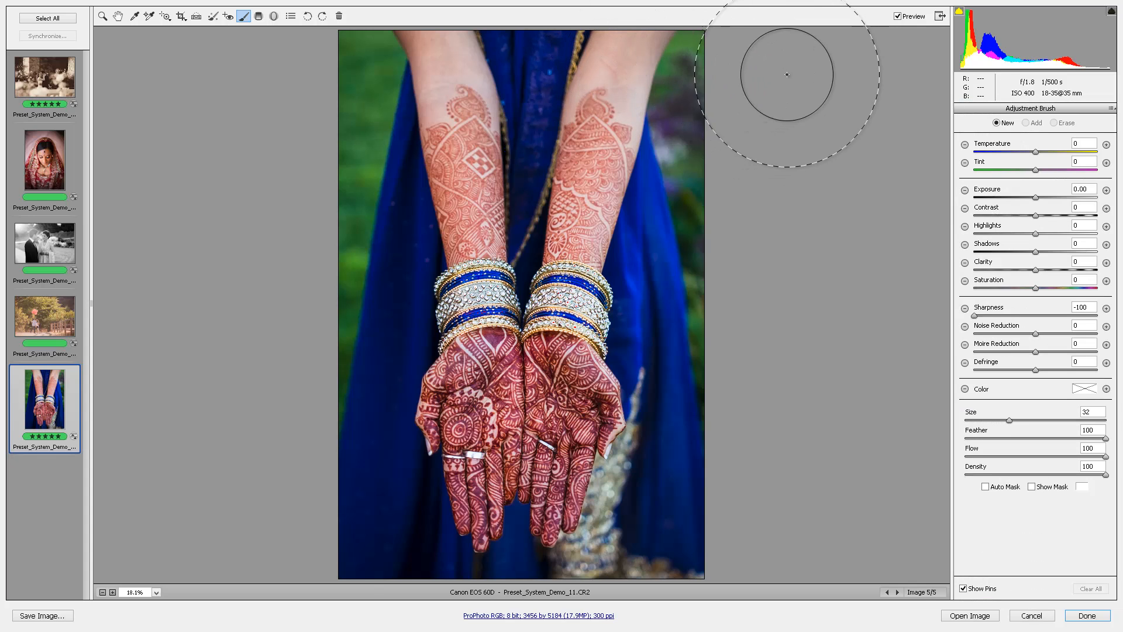
mouse_move(804, 64)
left_mouse_down()
mouse_move(240, 65)
mouse_move(666, 75)
mouse_move(235, 78)
mouse_move(539, 81)
mouse_move(668, 108)
mouse_move(342, 26)
mouse_move(348, 135)
left_mouse_up()
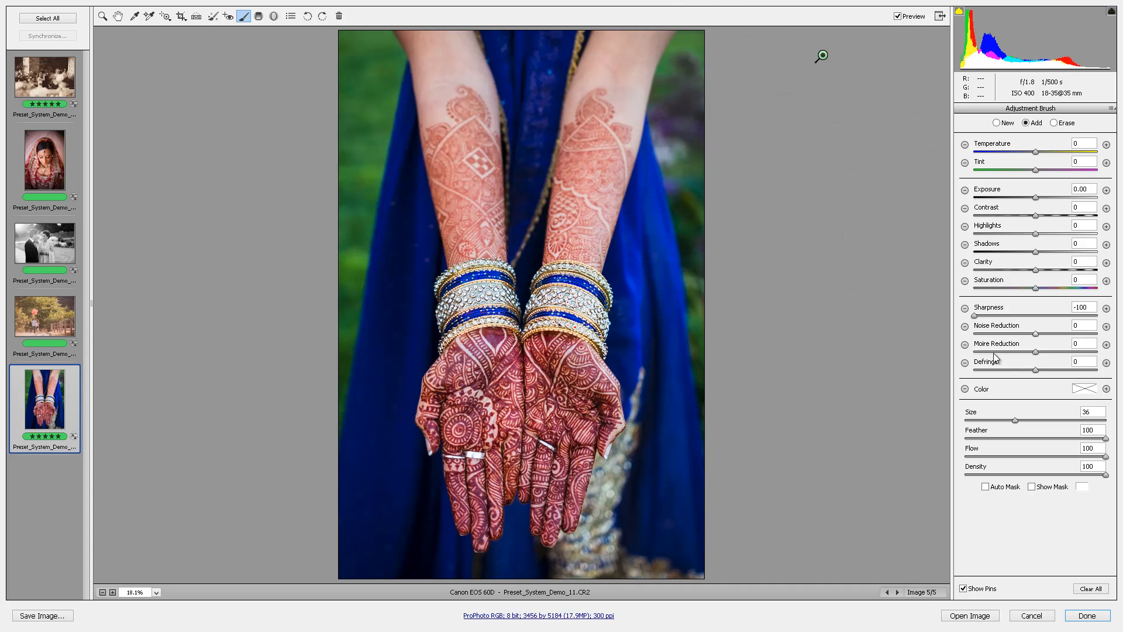
Add a new adjustment with the 23 Line Diminisher brush setting and paint it over both upper arms.
left_click(1002, 124)
left_click(1112, 109)
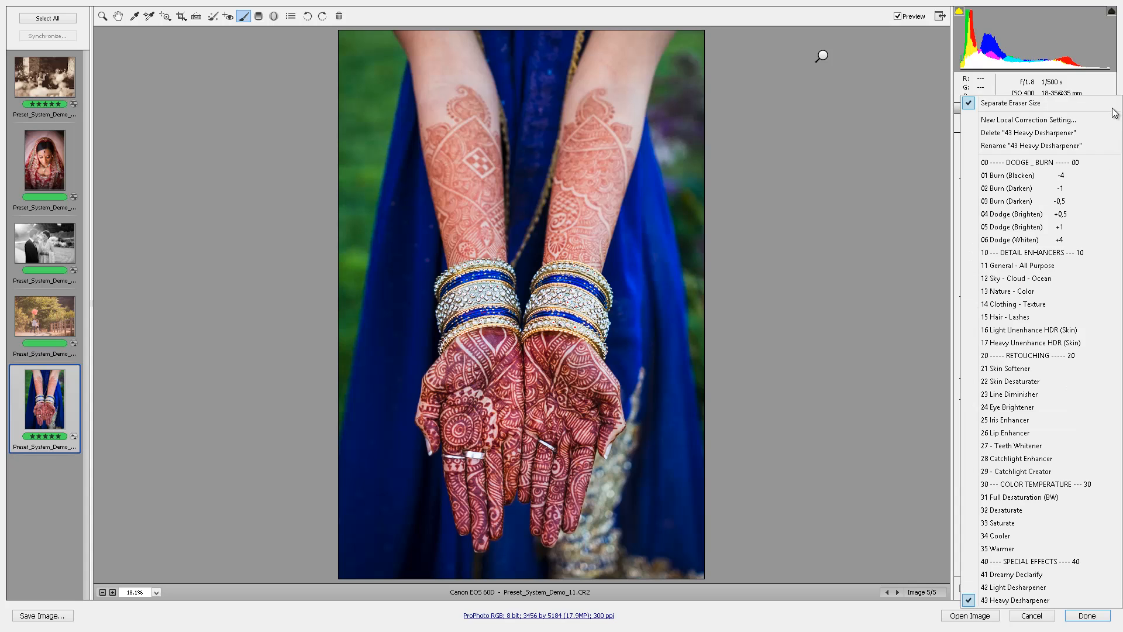
left_click(1024, 395)
mouse_move(636, 40)
left_mouse_down()
mouse_move(632, 49)
mouse_move(616, 38)
left_mouse_up()
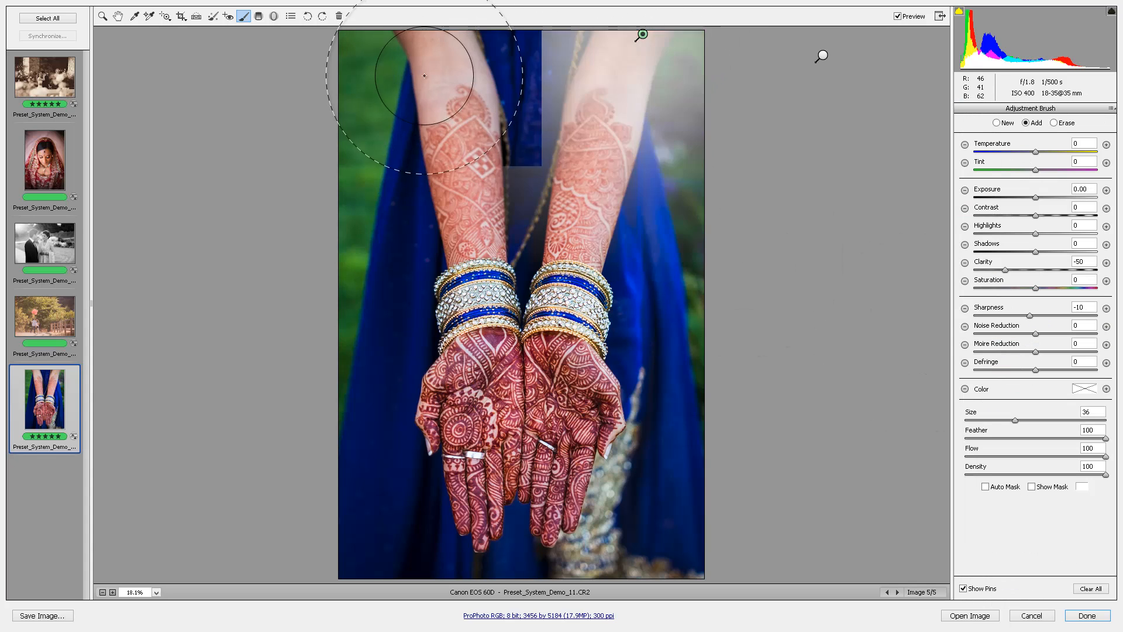
mouse_move(430, 66)
left_mouse_down()
mouse_move(429, 37)
mouse_move(429, 51)
mouse_move(481, 49)
left_mouse_up()
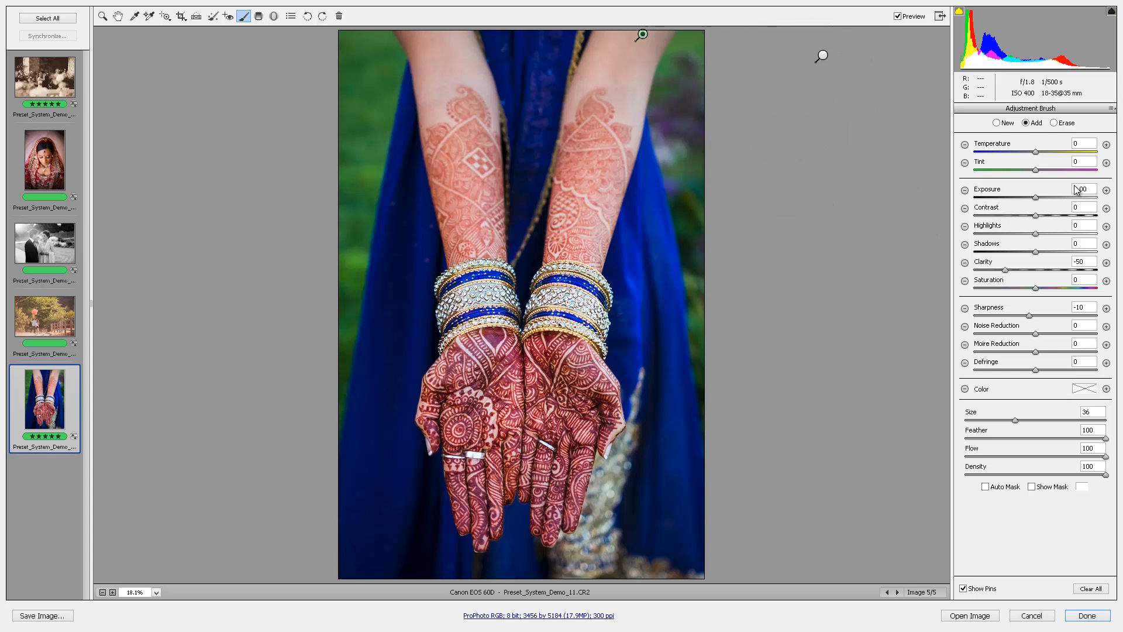
Set the Line Diminisher adjustment's exposure to +0.30 and leave the Adjustment Brush.
key("Up")
key("Up")
key("Up")
key("Up")
key("Up")
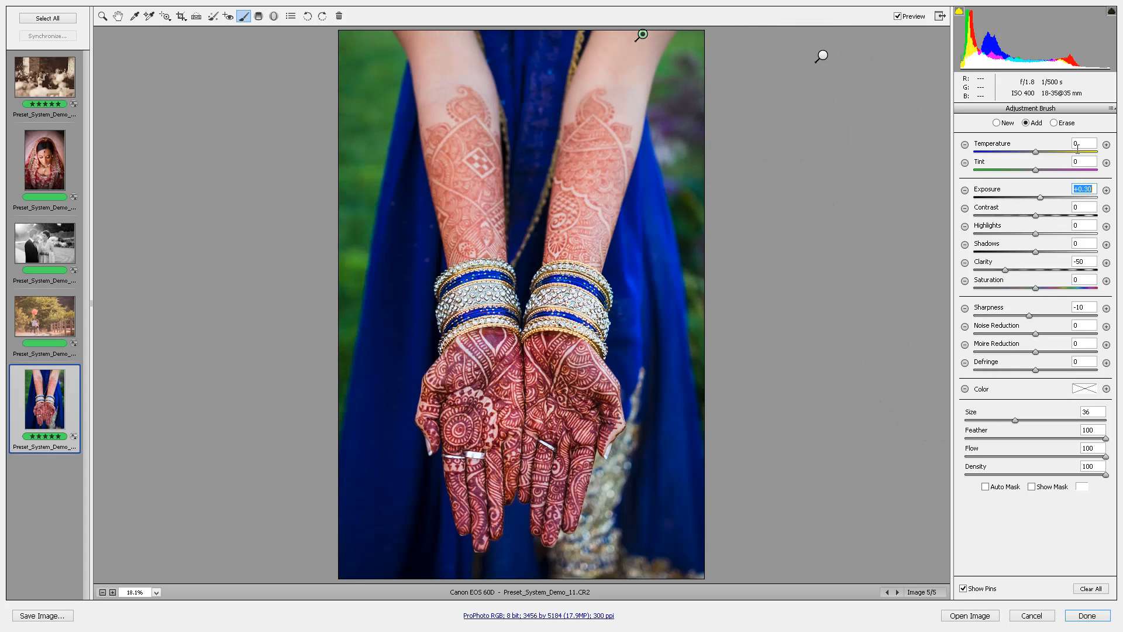
key("h")
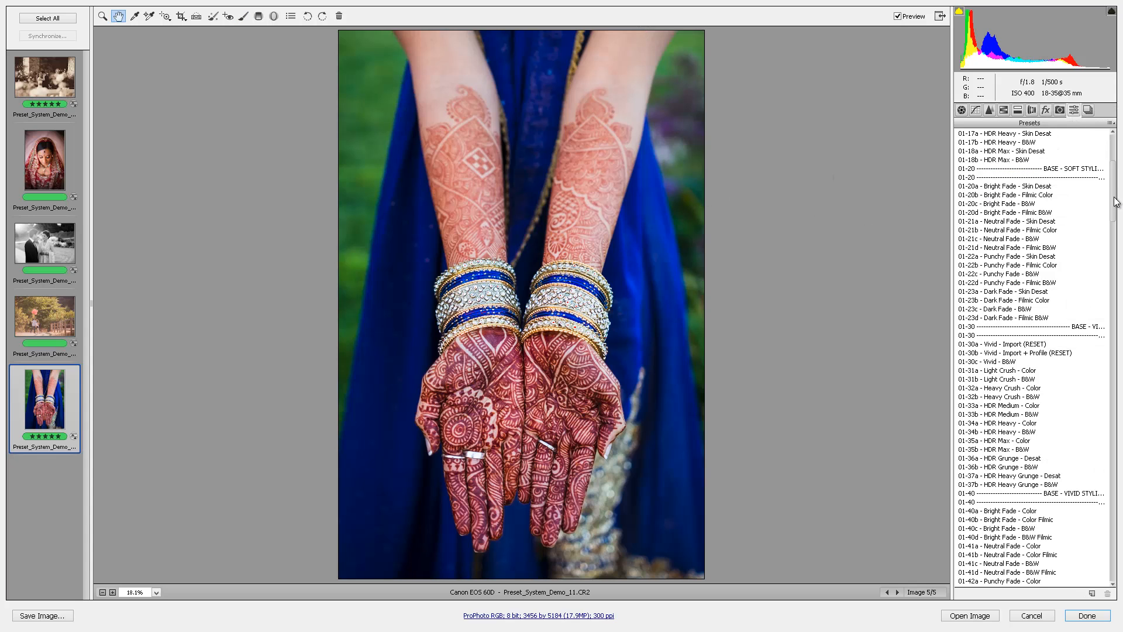
Try the 04-01b Orange-Blue and 04-01c Orange-Green color schemes on the henna photo, and apply 04-01d Red-Green.
left_click_drag(1115, 202, 1115, 325)
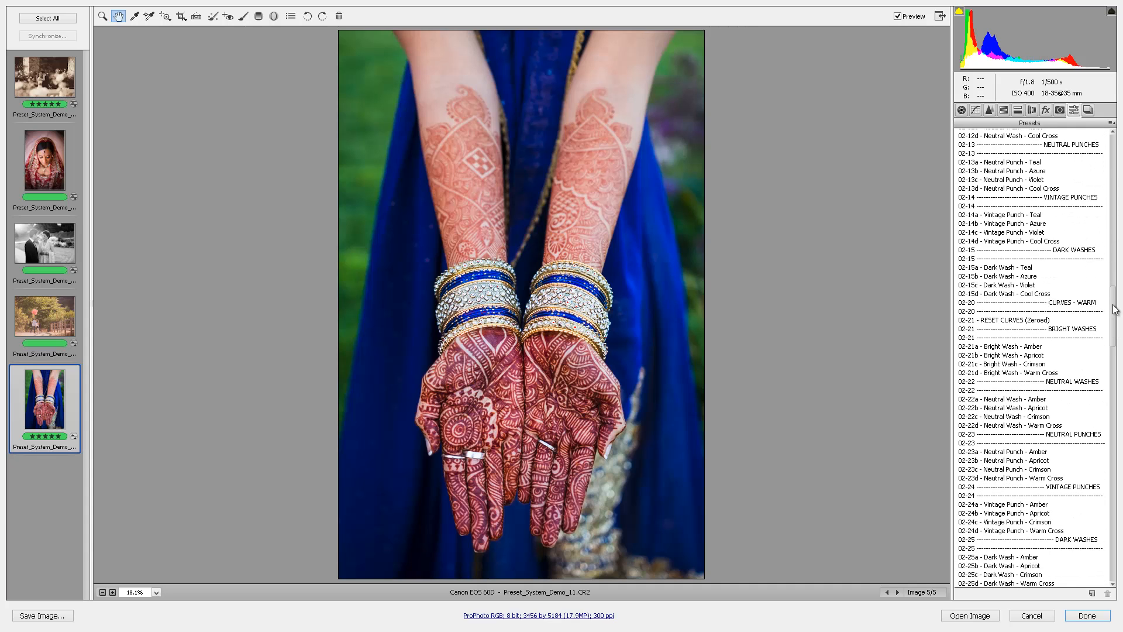
scroll(1091, 293, "down", 6)
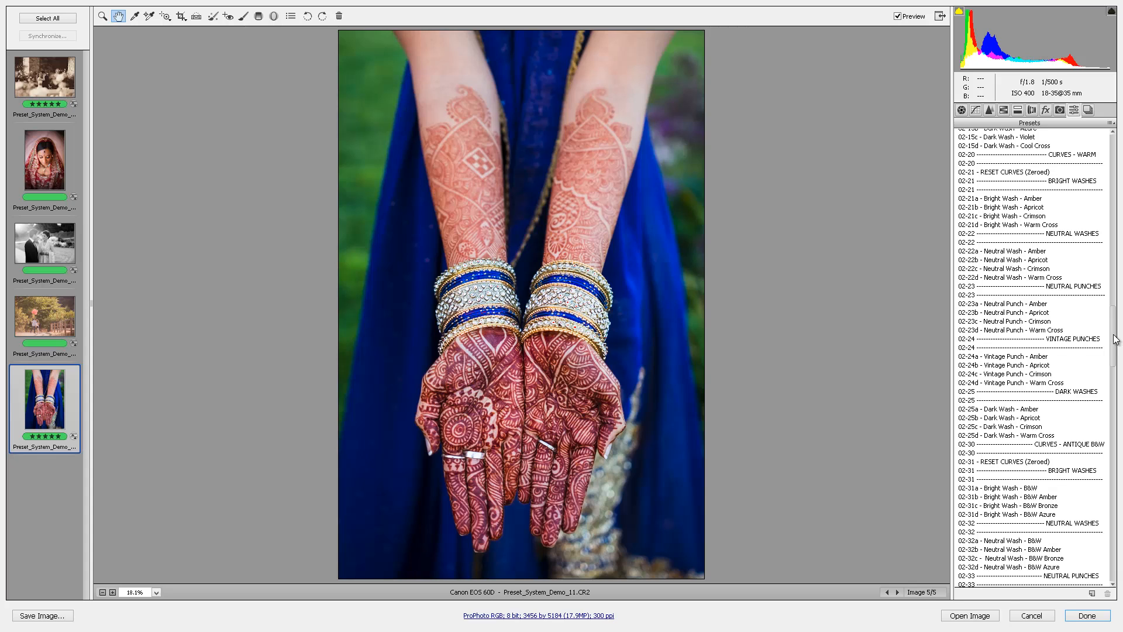
left_click_drag(1116, 339, 1119, 538)
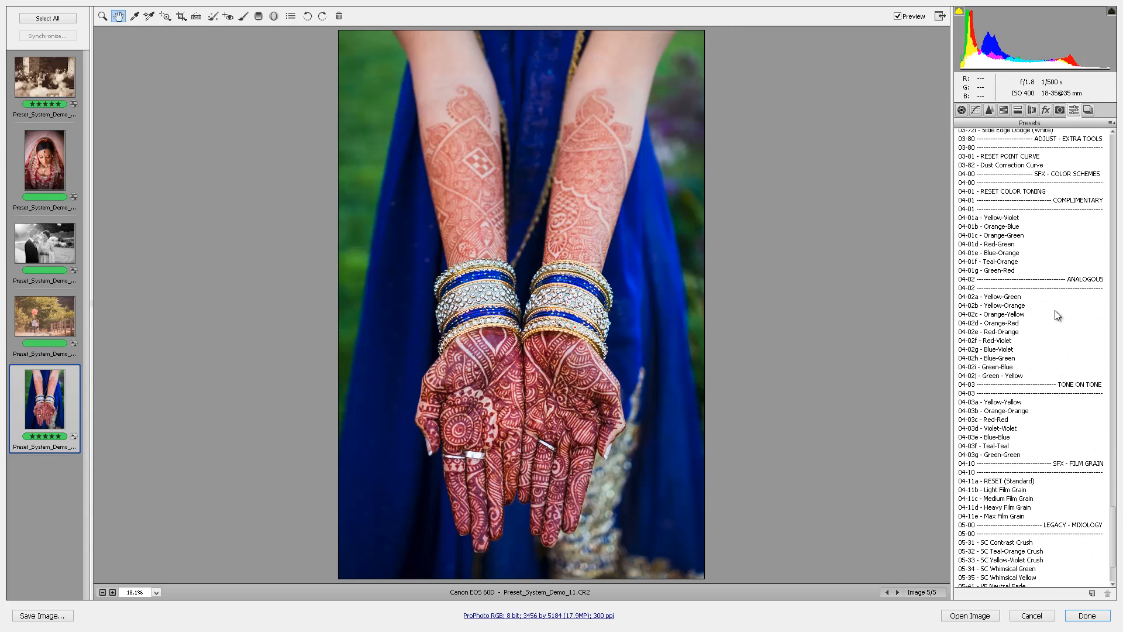
left_click(1008, 227)
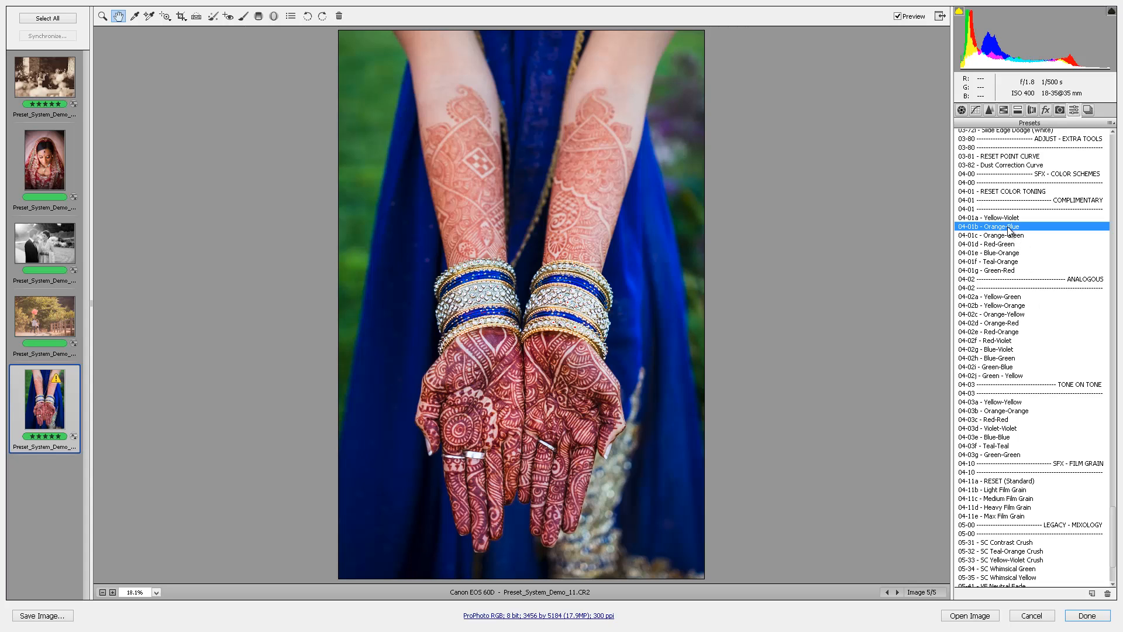
left_click(1011, 236)
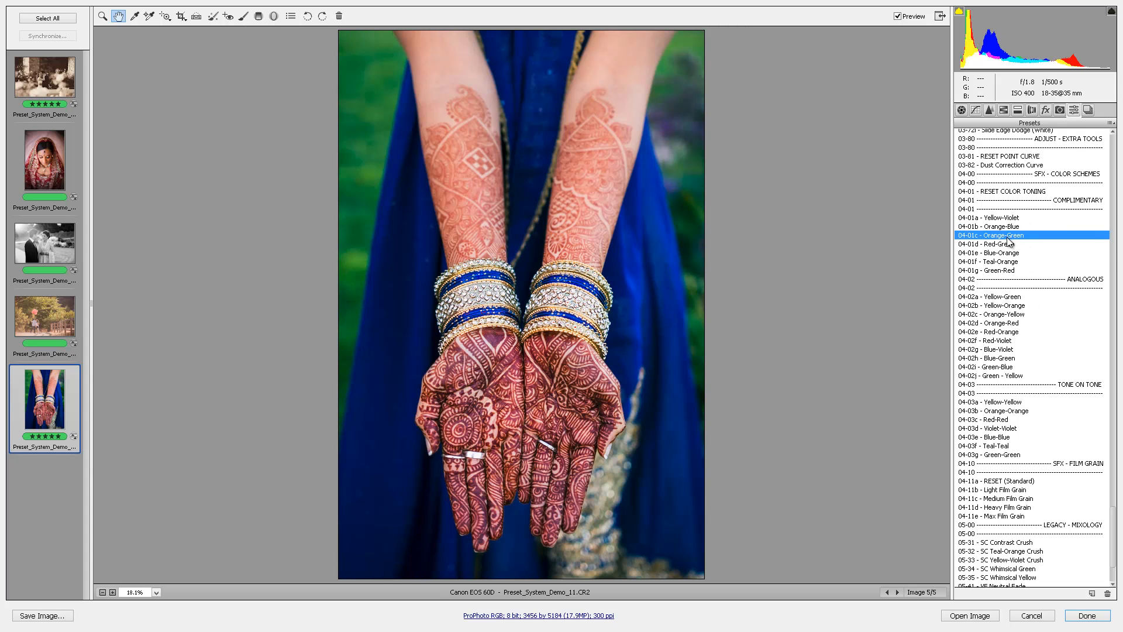
left_click(1007, 244)
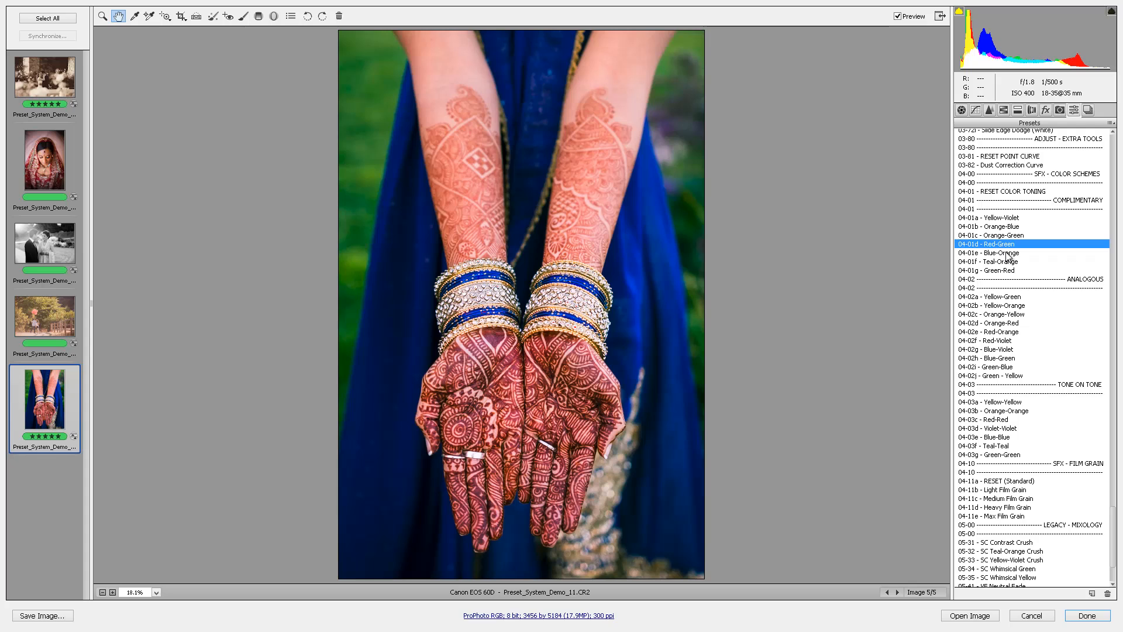
Compare the 04-02e Red-Orange, 04-02f Red-Violet, 04-02h Blue-Green and 04-01c Orange-Green color schemes, and return to 04-01d Red-Green.
left_click(1006, 332)
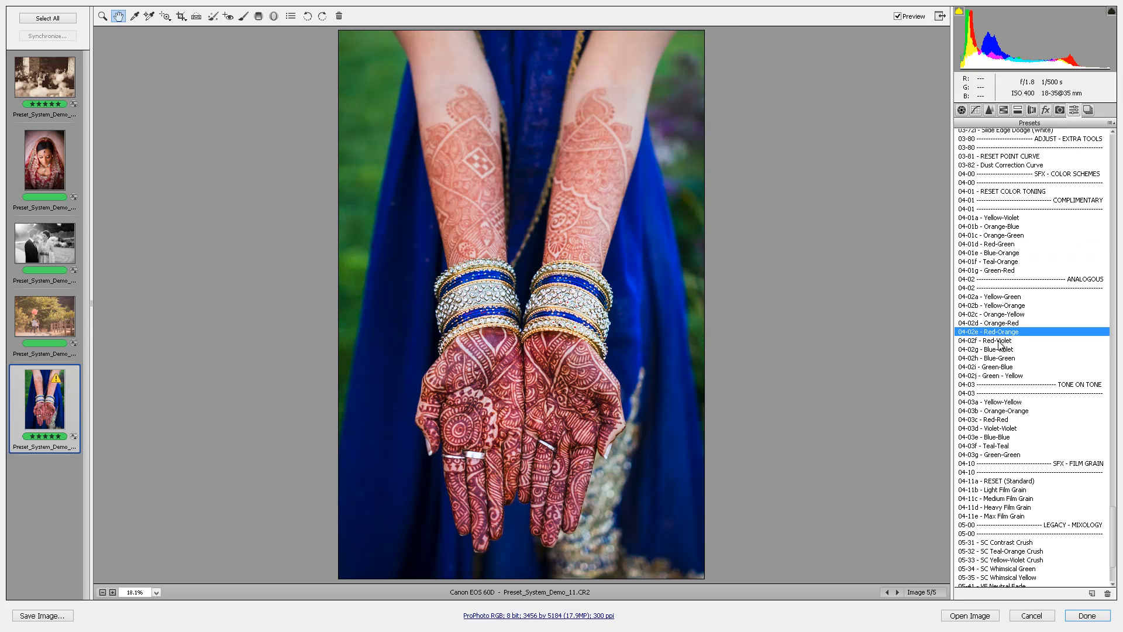
left_click(999, 341)
left_click(997, 357)
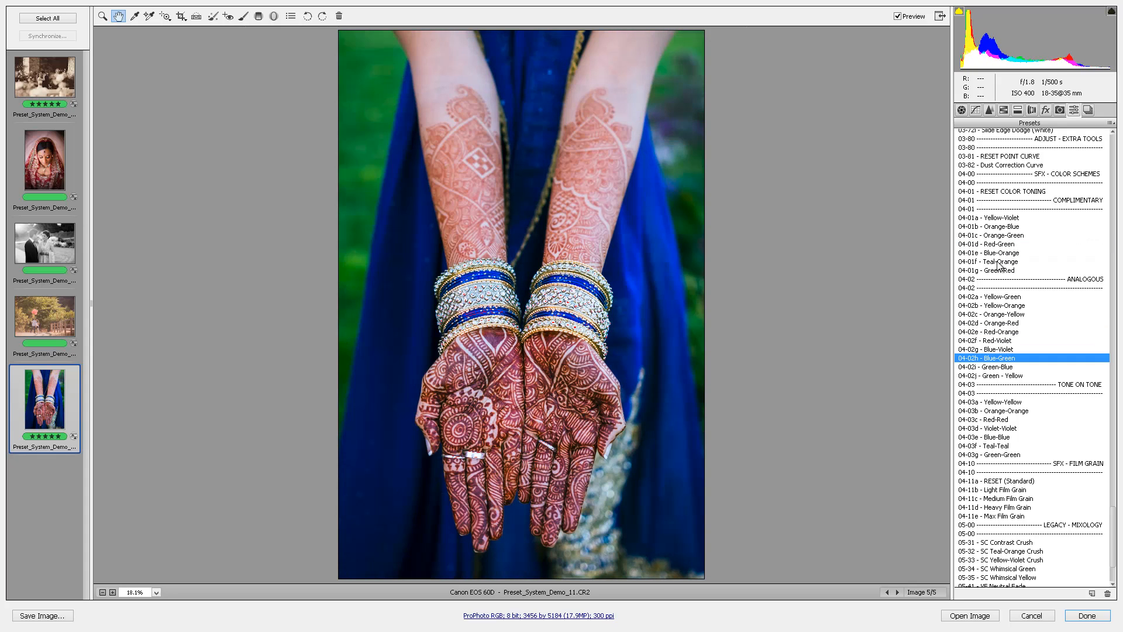
left_click(998, 236)
left_click(998, 244)
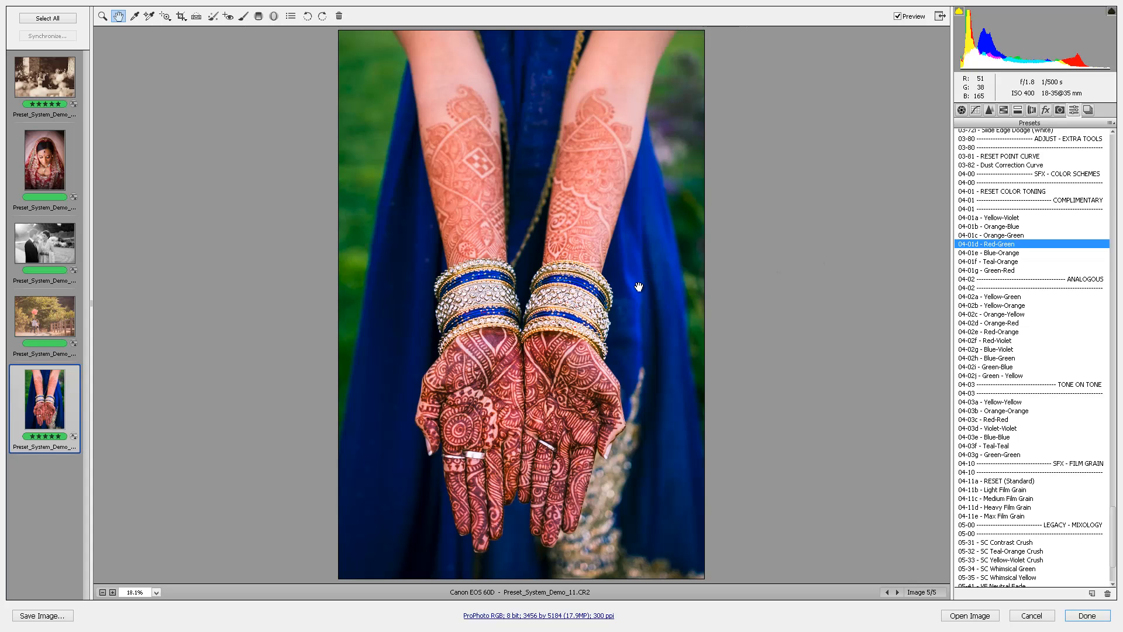
Open the portrait of the bride in the red veil.
left_click(38, 150)
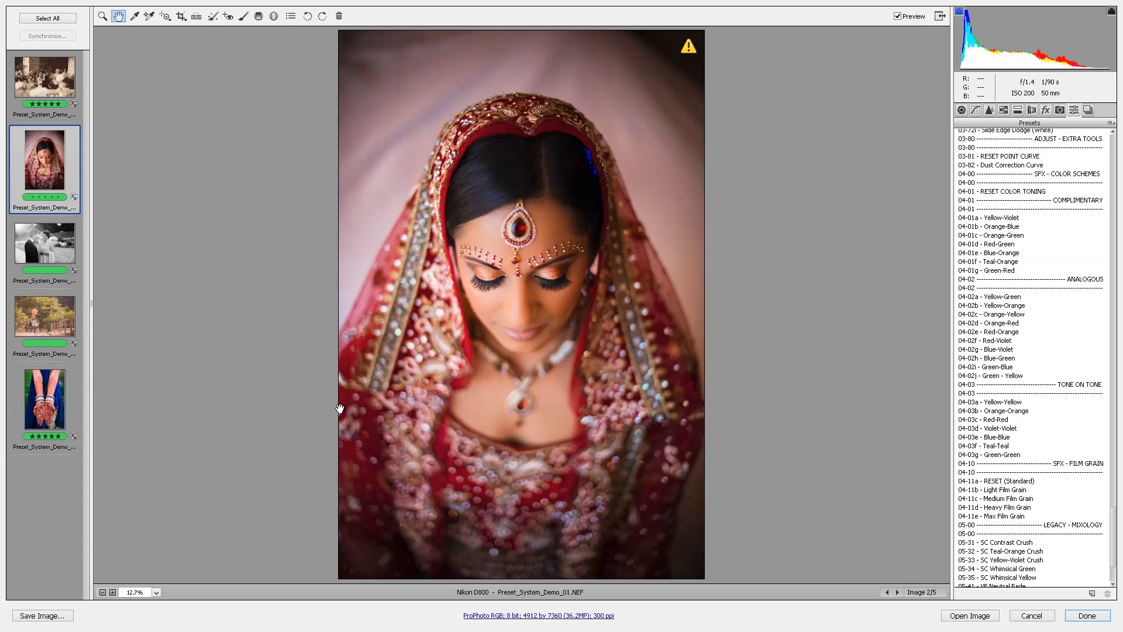